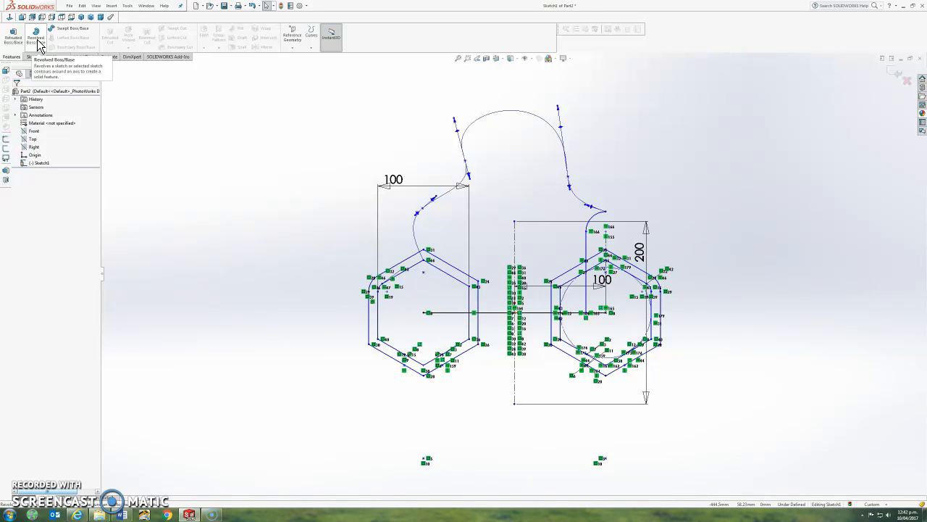
- Delete the freeform curve that runs above the two hexagons in the sketch
{"action": "left_click", "coordinate": [44, 45]}
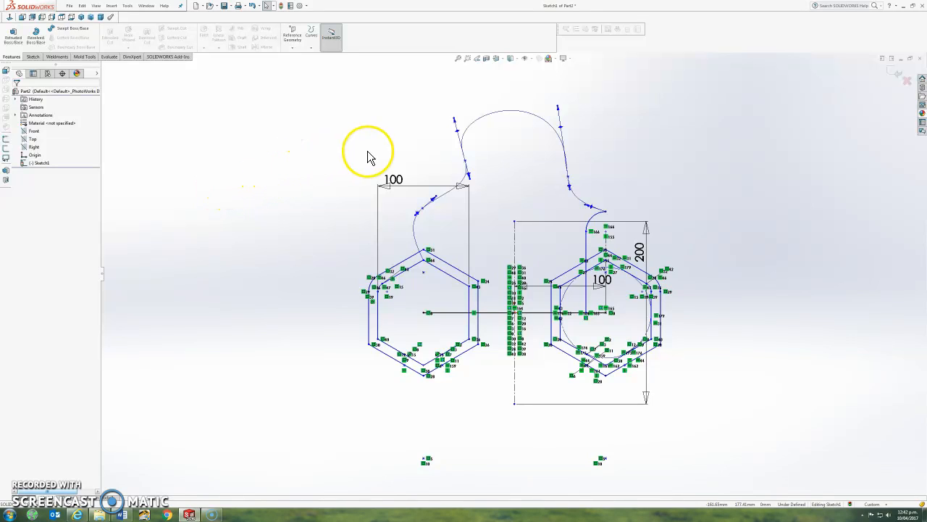
{"action": "left_click", "coordinate": [485, 120]}
{"action": "key", "text": "Delete"}
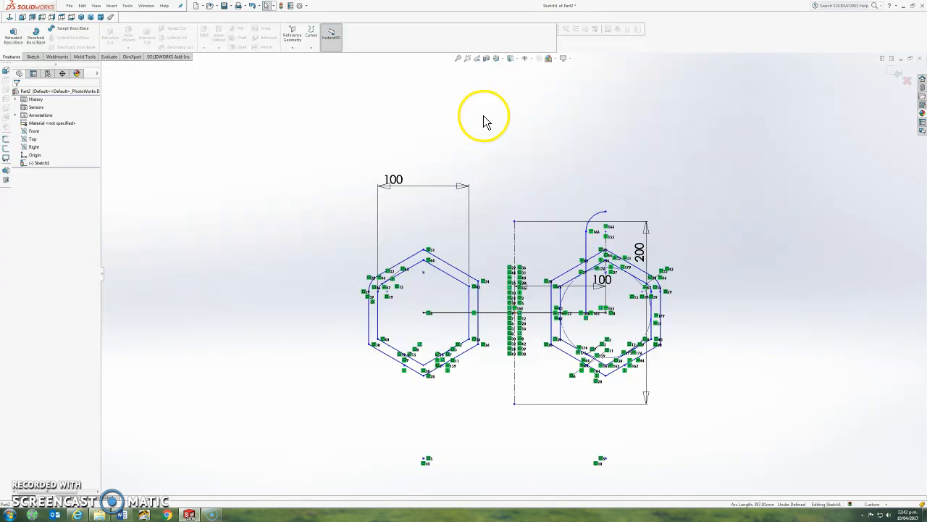
{"action": "left_click", "coordinate": [32, 57]}
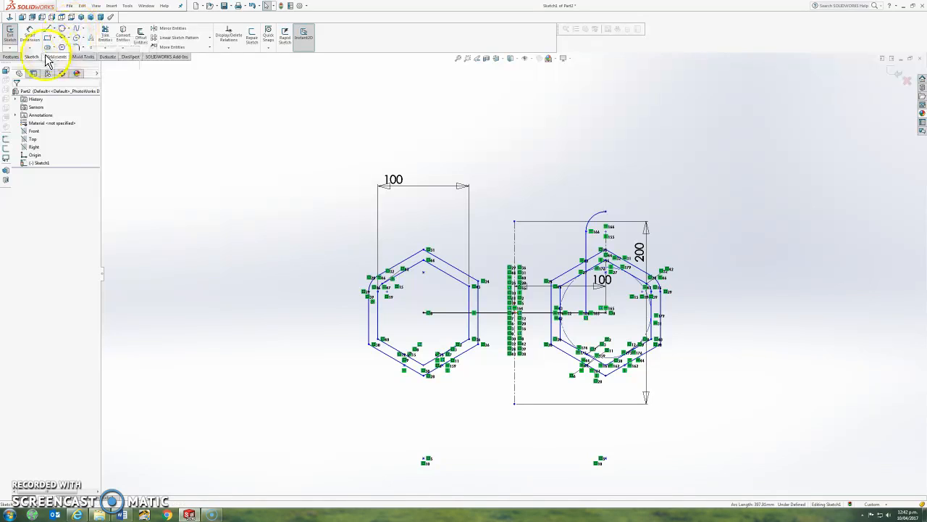
{"action": "left_click", "coordinate": [11, 56]}
- Delete the arc, the vertical lines beneath it and the 100 mm horizontal dimension around the right hexagon
{"action": "left_click", "coordinate": [595, 216]}
{"action": "key", "text": "Delete"}
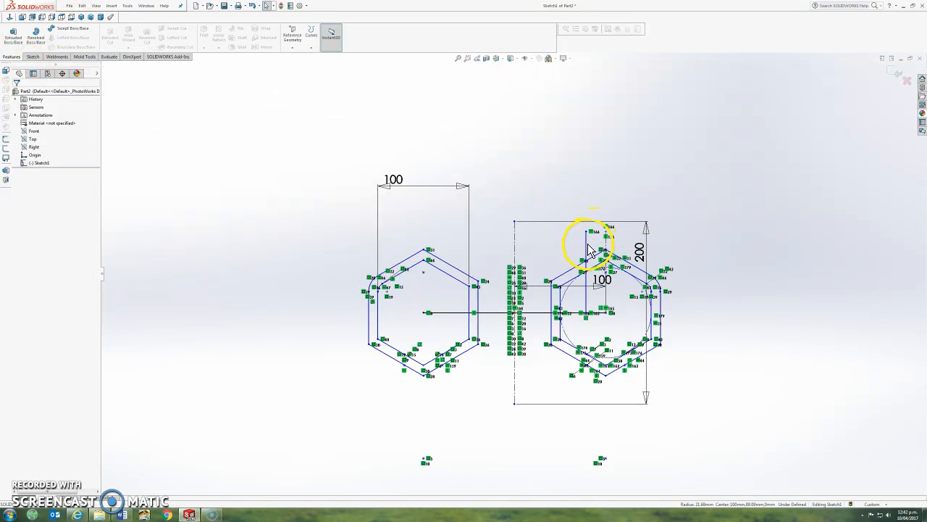
{"action": "left_click", "coordinate": [587, 244]}
{"action": "key", "text": "Delete"}
{"action": "left_click", "coordinate": [605, 244]}
{"action": "key", "text": "Delete"}
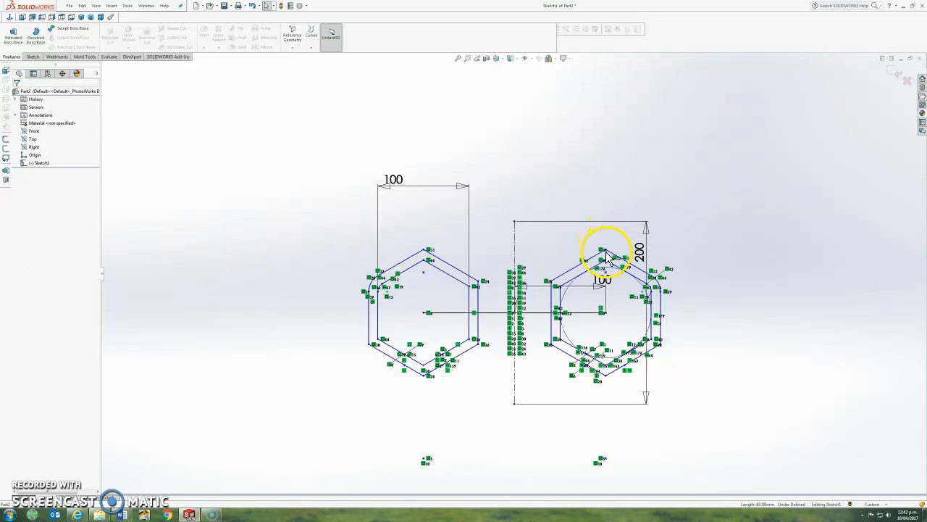
{"action": "left_click", "coordinate": [607, 289]}
{"action": "key", "text": "Delete"}
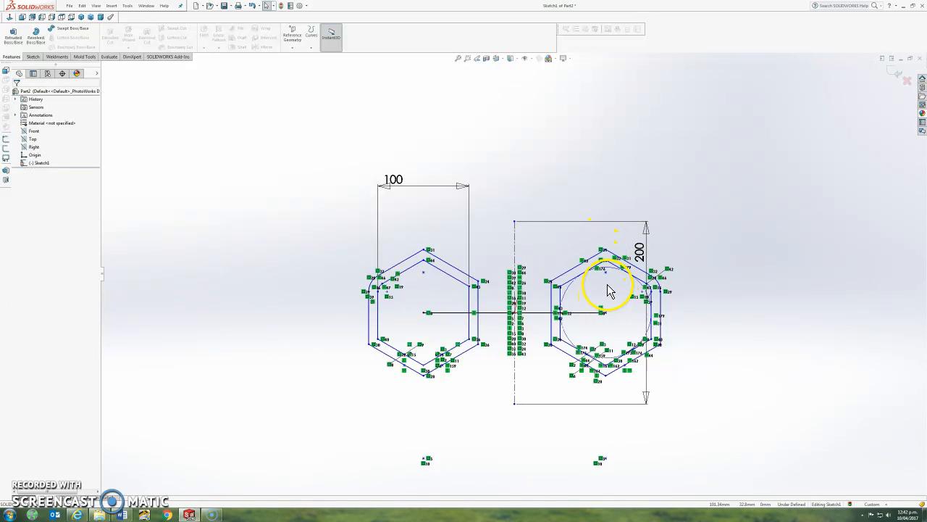
- Try to delete the stray point near the top of the right hexagon
{"action": "left_click", "coordinate": [607, 273]}
{"action": "key", "text": "Delete"}
{"action": "left_click", "coordinate": [507, 258]}
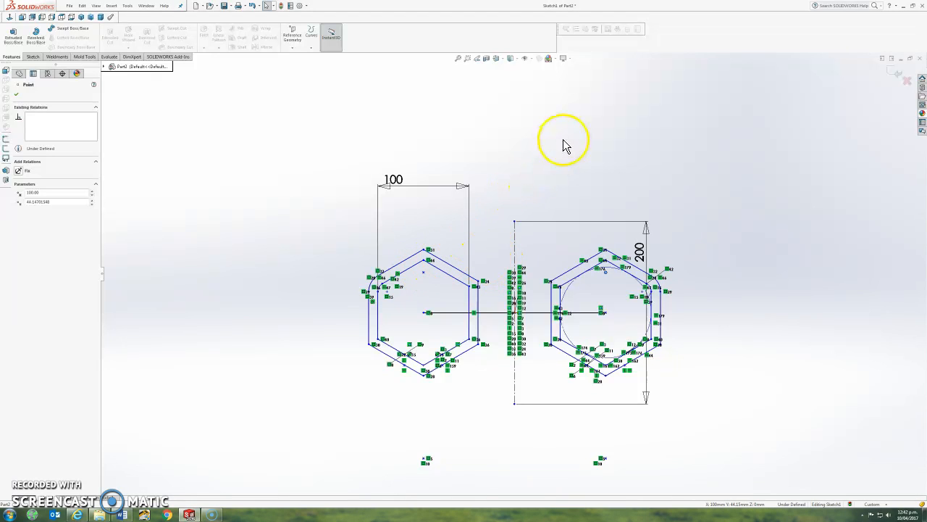
{"action": "left_click", "coordinate": [600, 196]}
{"action": "mouse_move", "coordinate": [375, 448]}
{"action": "left_mouse_down"}
{"action": "mouse_move", "coordinate": [552, 498]}
{"action": "mouse_move", "coordinate": [665, 490]}
{"action": "left_mouse_up"}
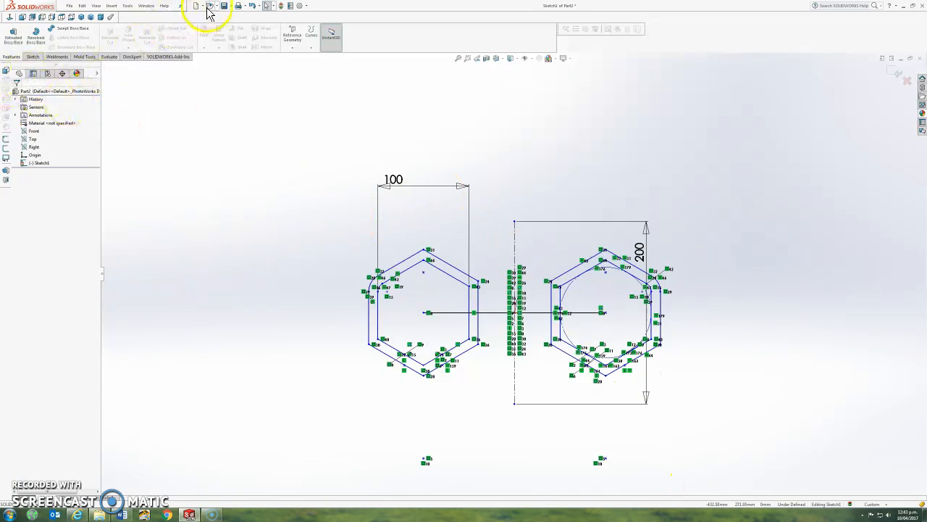
- Save the part as Part2 on the UBUNTU 16_0 drive
{"action": "left_click", "coordinate": [230, 6]}
{"action": "left_click", "coordinate": [246, 30]}
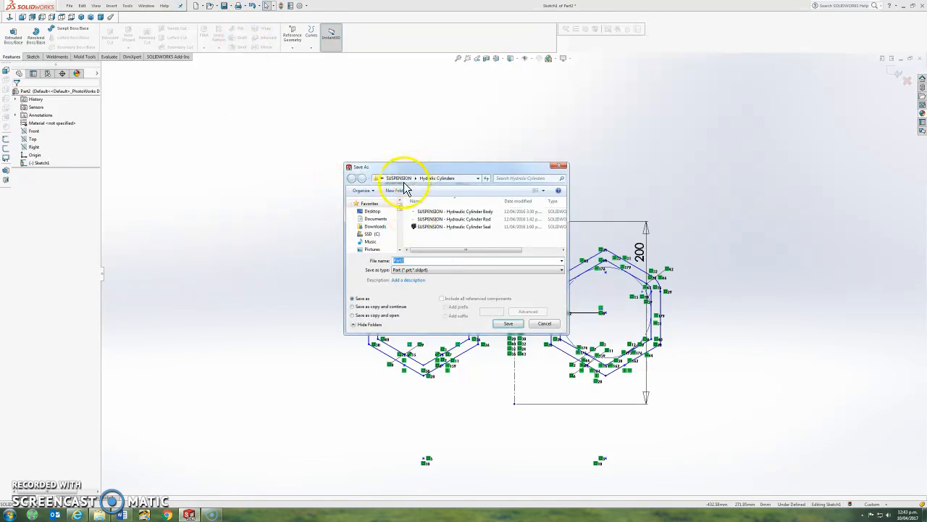
{"action": "left_click", "coordinate": [381, 235]}
{"action": "left_click_drag", "start_coordinate": [399, 204], "coordinate": [399, 239]}
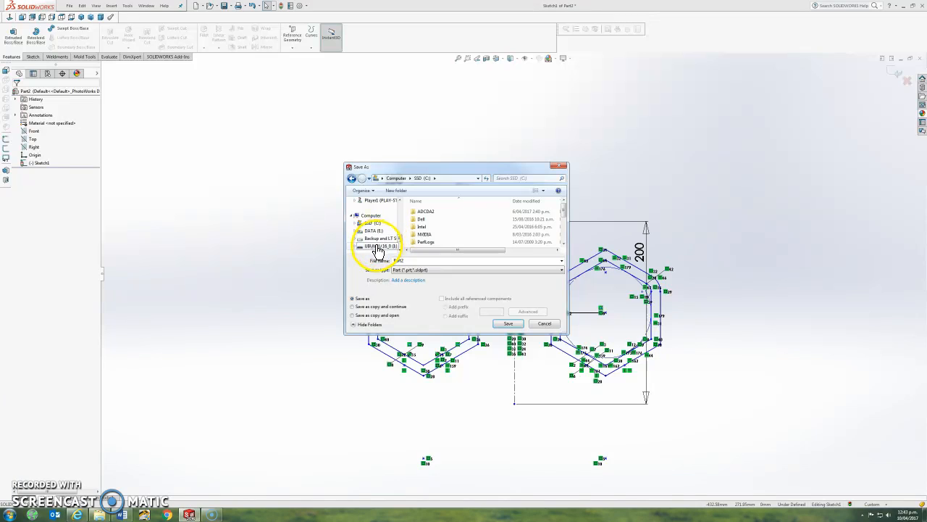
{"action": "left_click", "coordinate": [375, 247]}
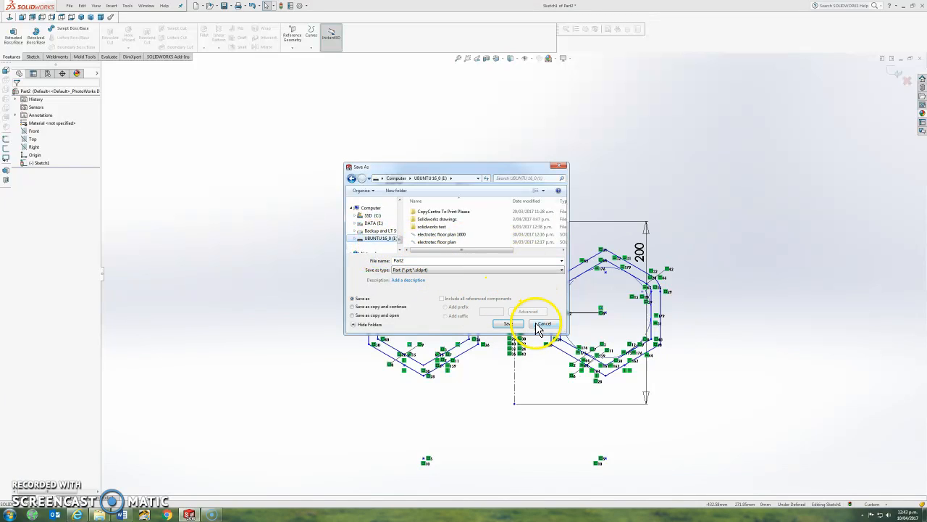
{"action": "left_click", "coordinate": [508, 323]}
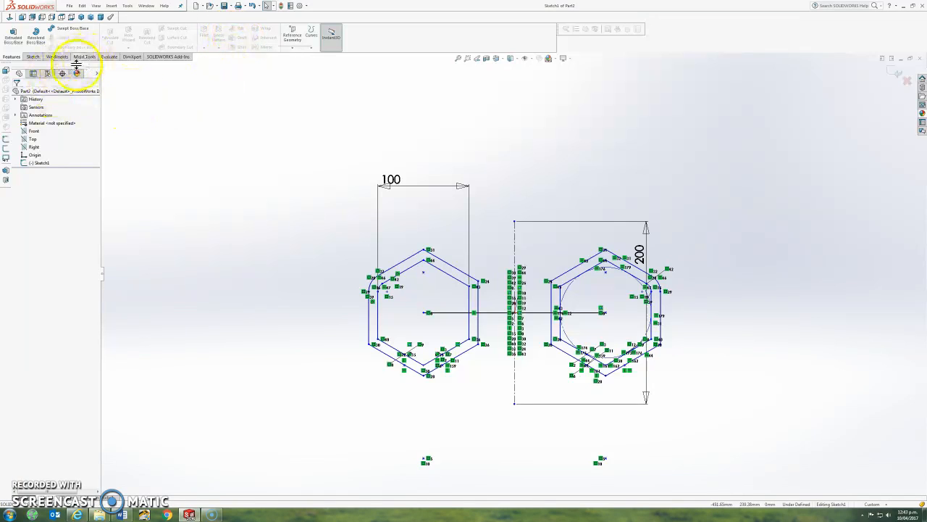
- Extrude the outer contour of the left hexagon 10 mm as a blind boss and check its detailed preview
{"action": "left_click", "coordinate": [13, 38]}
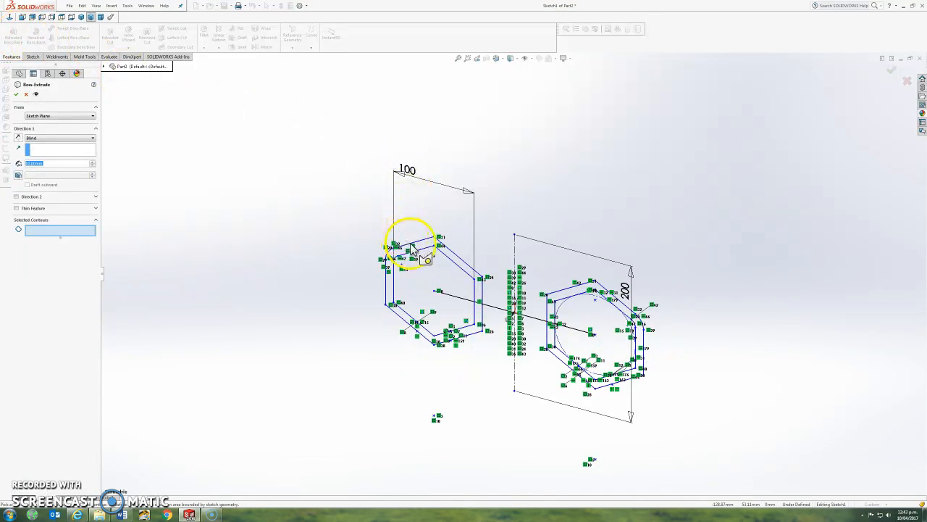
{"action": "left_click", "coordinate": [414, 247]}
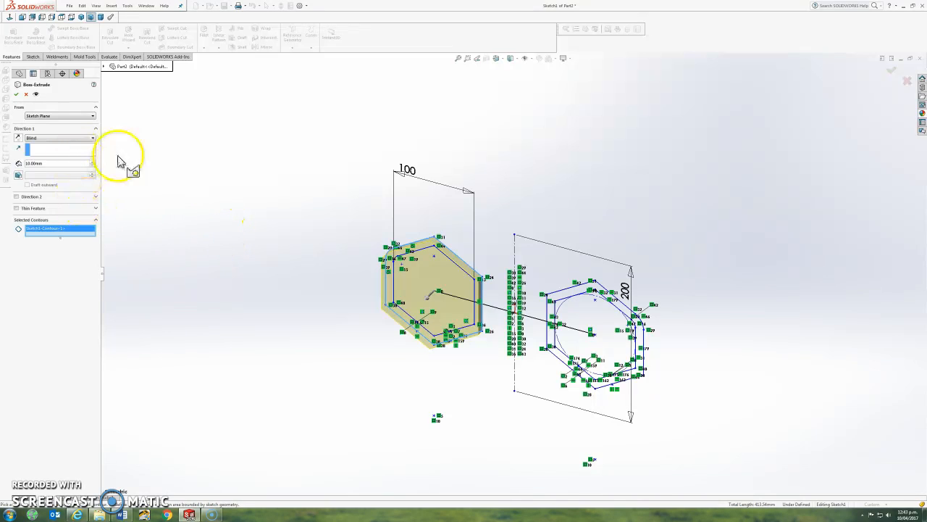
{"action": "left_click", "coordinate": [103, 66]}
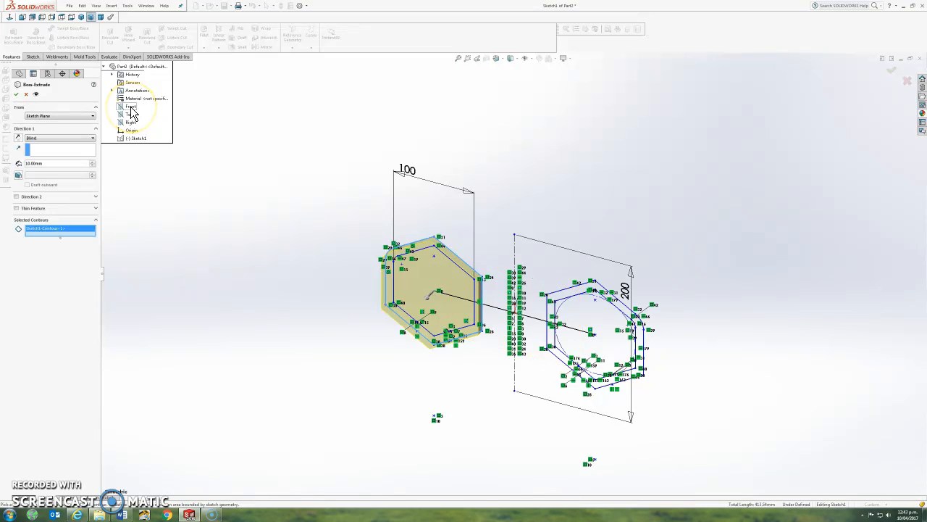
{"action": "right_click", "coordinate": [132, 108]}
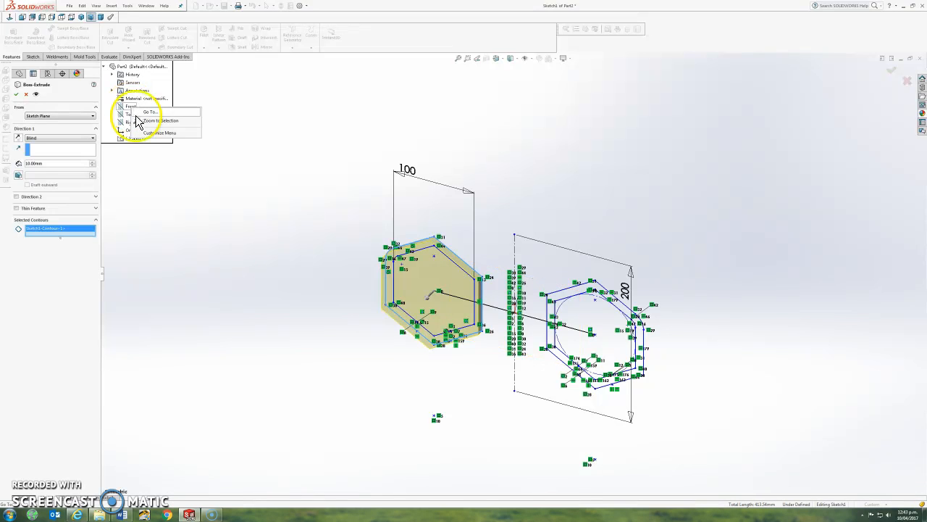
{"action": "left_click", "coordinate": [31, 95]}
{"action": "left_click", "coordinate": [36, 95]}
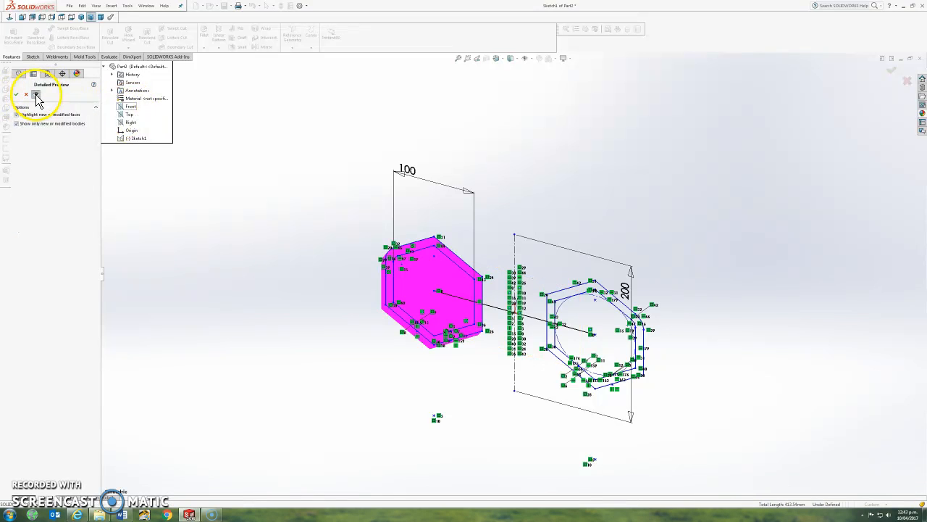
{"action": "left_click", "coordinate": [36, 95]}
{"action": "left_click", "coordinate": [16, 93]}
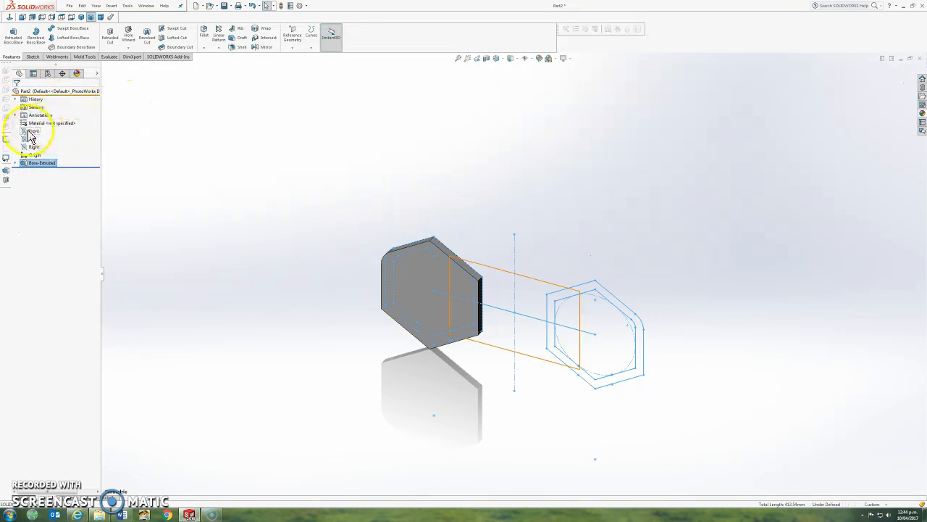
- Show the Front plane and reopen the hexagon extrusion for editing
{"action": "right_click", "coordinate": [29, 132]}
{"action": "left_click", "coordinate": [43, 119]}
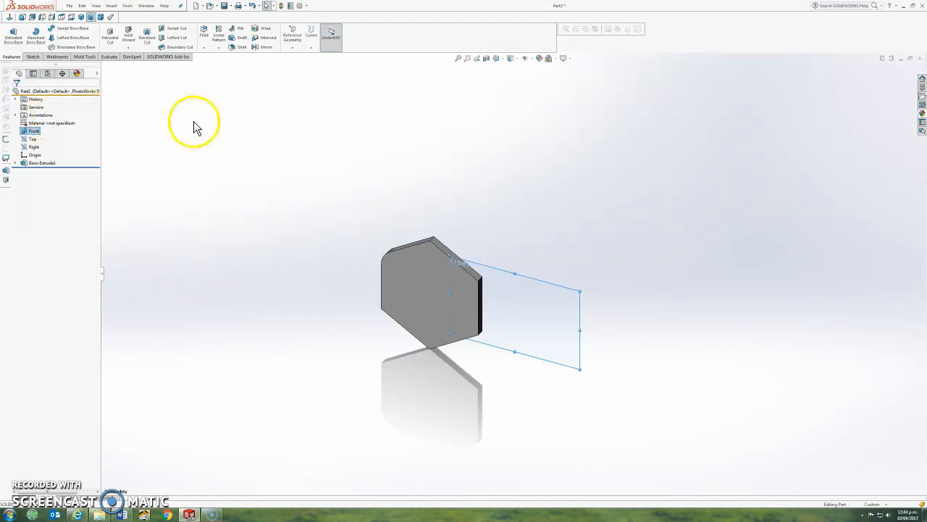
{"action": "left_click", "coordinate": [35, 163]}
{"action": "left_click", "coordinate": [63, 141]}
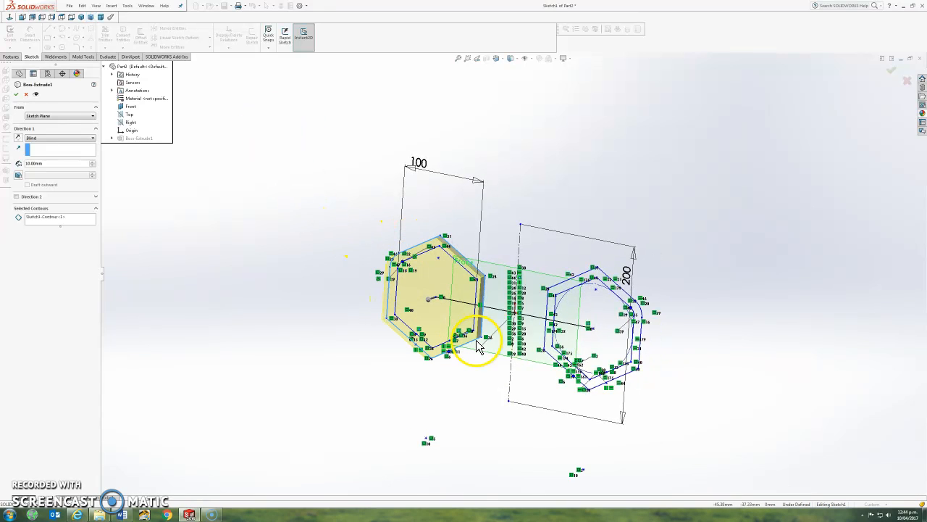
- Try extruding the left hexagon's inner contour instead of its outer contour
{"action": "left_click", "coordinate": [69, 229]}
{"action": "left_click", "coordinate": [432, 255]}
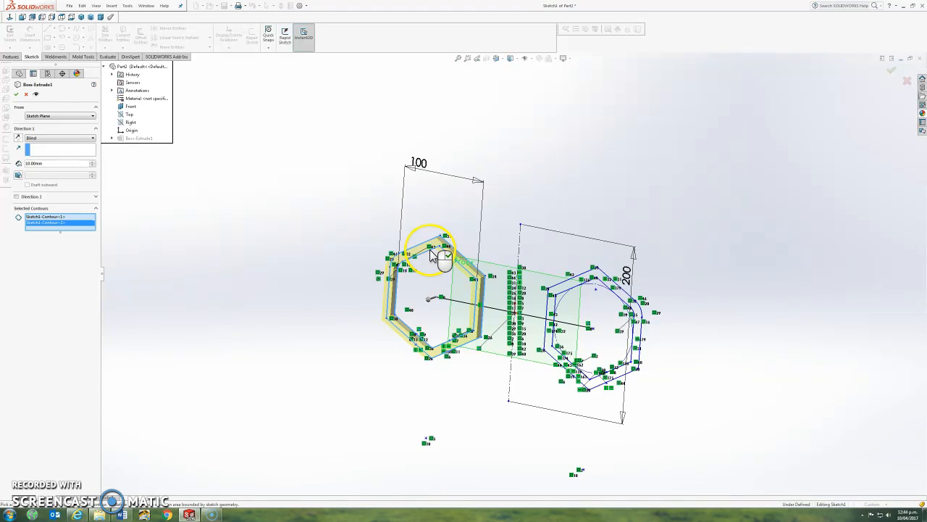
{"action": "left_click", "coordinate": [432, 255]}
{"action": "left_click", "coordinate": [423, 247]}
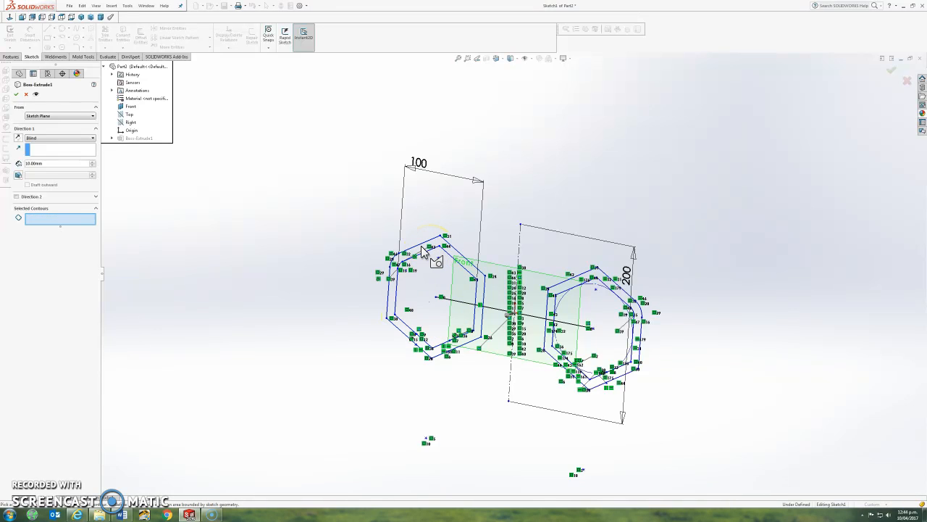
{"action": "left_click", "coordinate": [423, 246]}
{"action": "left_click", "coordinate": [422, 247]}
{"action": "left_click", "coordinate": [424, 261]}
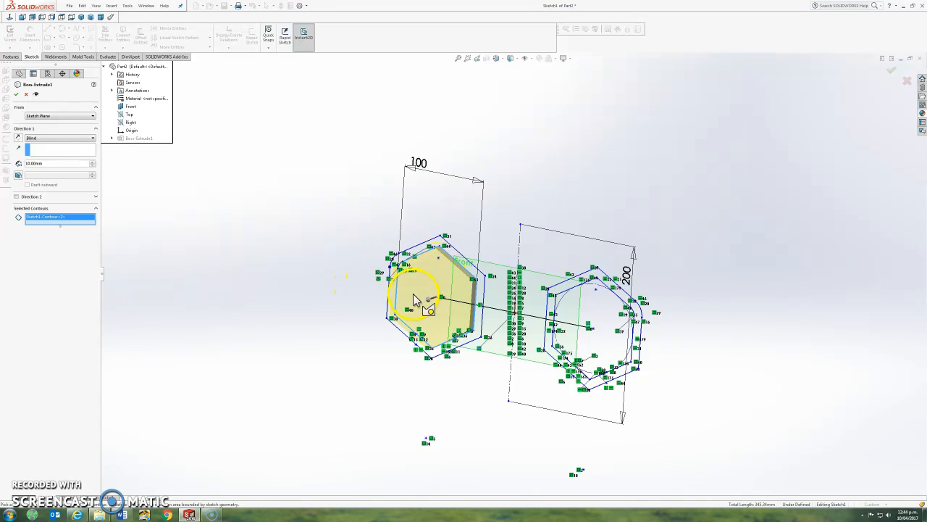
- Try combining the outer contour with the inner contour and region, and reduce the selection to the outer contour only
{"action": "left_click", "coordinate": [417, 249]}
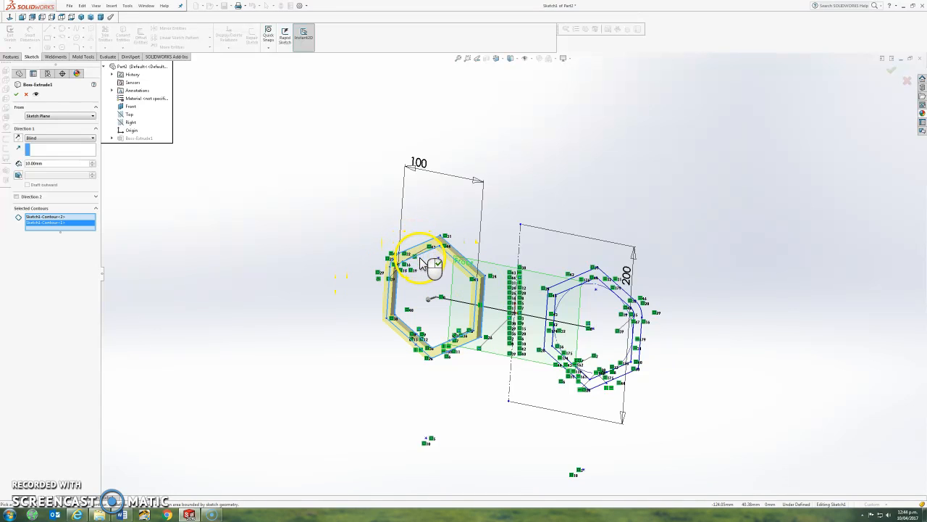
{"action": "left_click", "coordinate": [422, 259]}
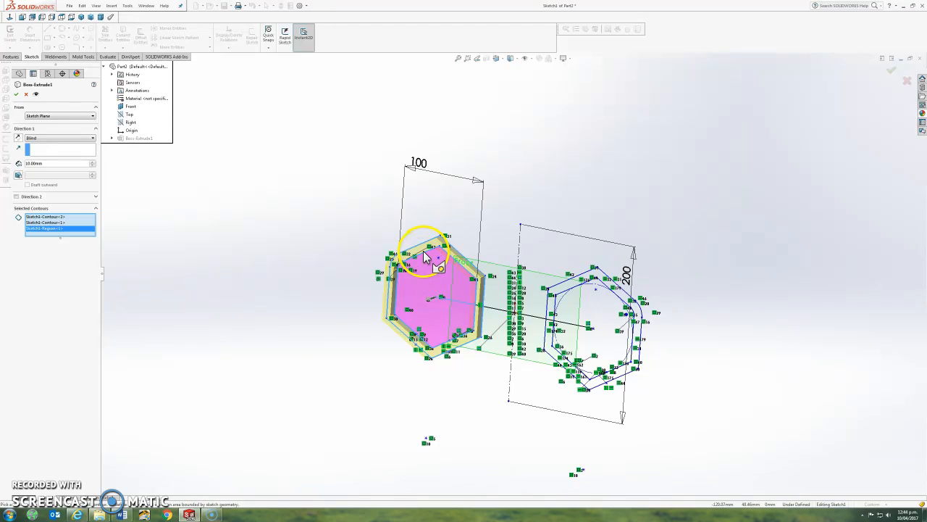
{"action": "left_click", "coordinate": [426, 260]}
{"action": "left_click", "coordinate": [426, 267]}
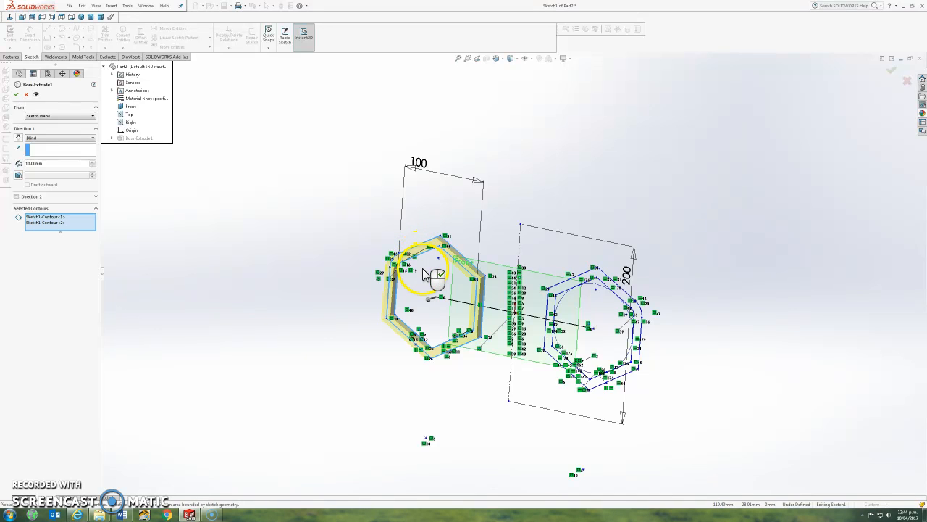
{"action": "left_click", "coordinate": [411, 278]}
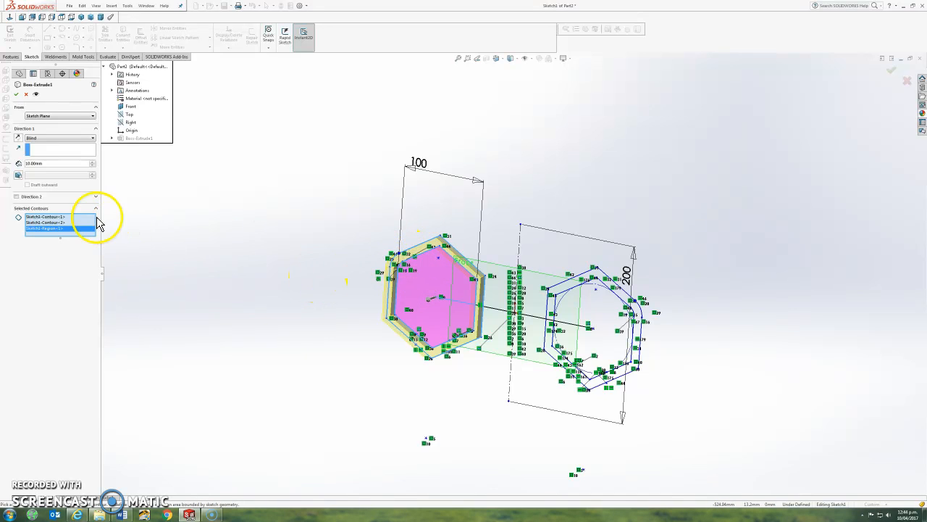
{"action": "left_click", "coordinate": [48, 222]}
{"action": "key", "text": "Delete"}
{"action": "left_click", "coordinate": [42, 223]}
{"action": "key", "text": "Delete"}
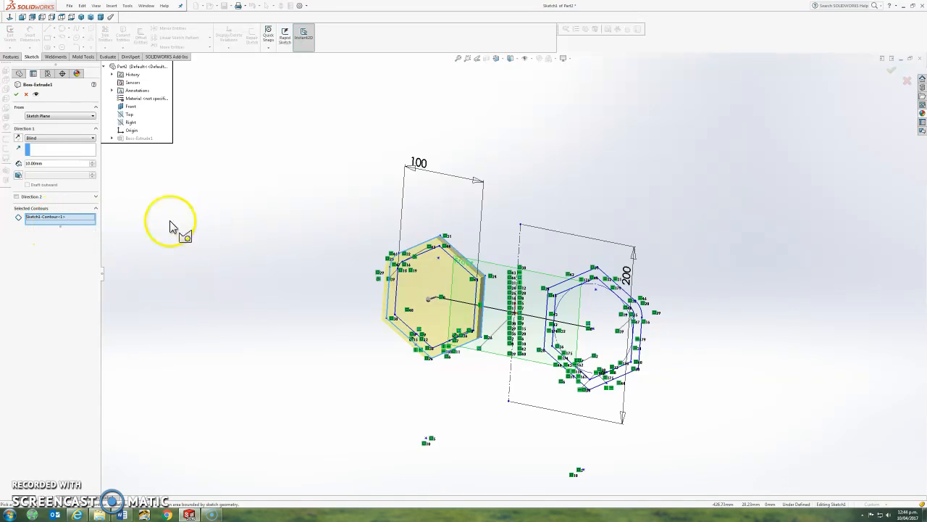
- Set the extrusion depth to 100 mm and add a second blind direction, also 100 mm deep
{"action": "middle_click_drag", "start_coordinate": [212, 168], "coordinate": [91, 194]}
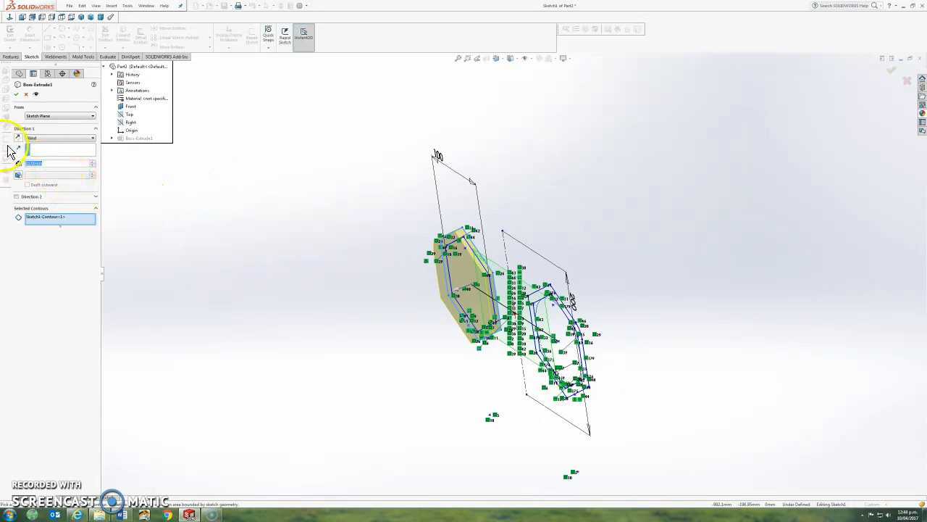
{"action": "type", "text": "100"}
{"action": "key", "text": "Return"}
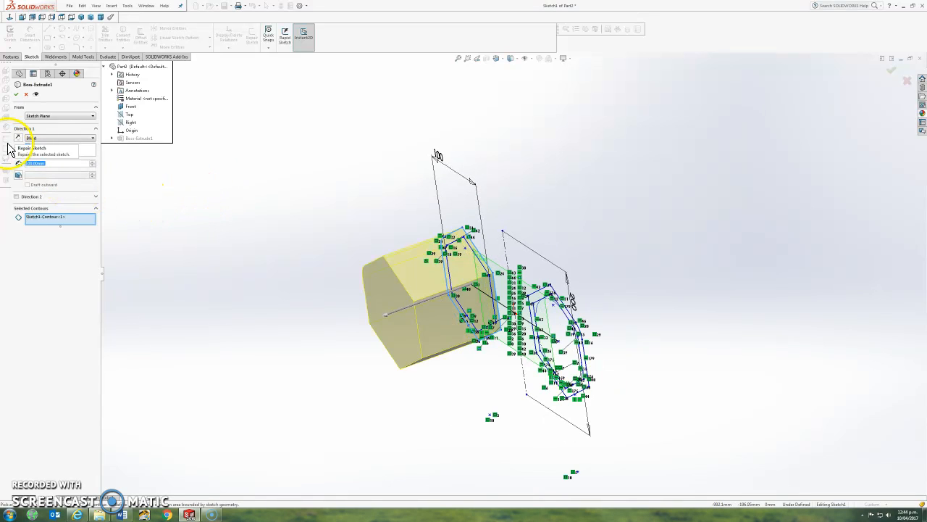
{"action": "left_click", "coordinate": [16, 197]}
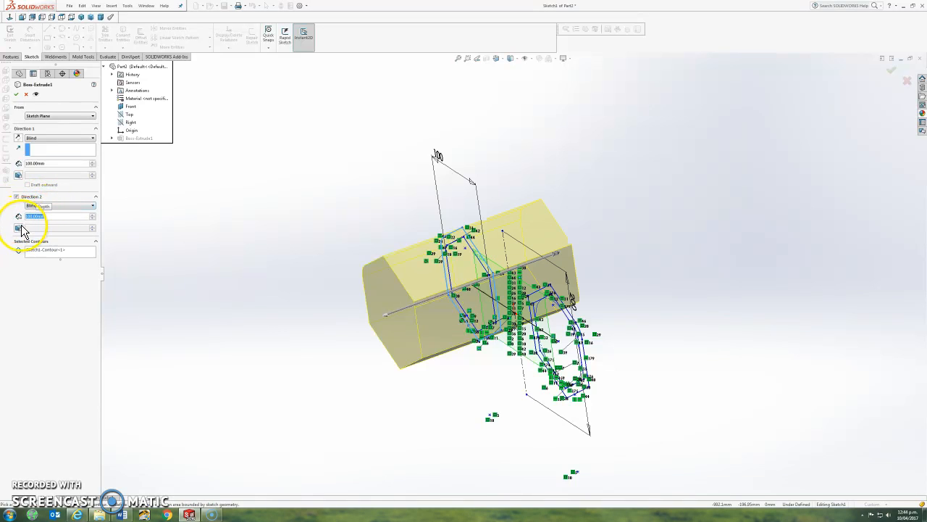
- Try adding draft to the extrusion's first direction and stepping its angle up and down from 1 degree
{"action": "left_click", "coordinate": [19, 176]}
{"action": "left_click", "coordinate": [19, 177]}
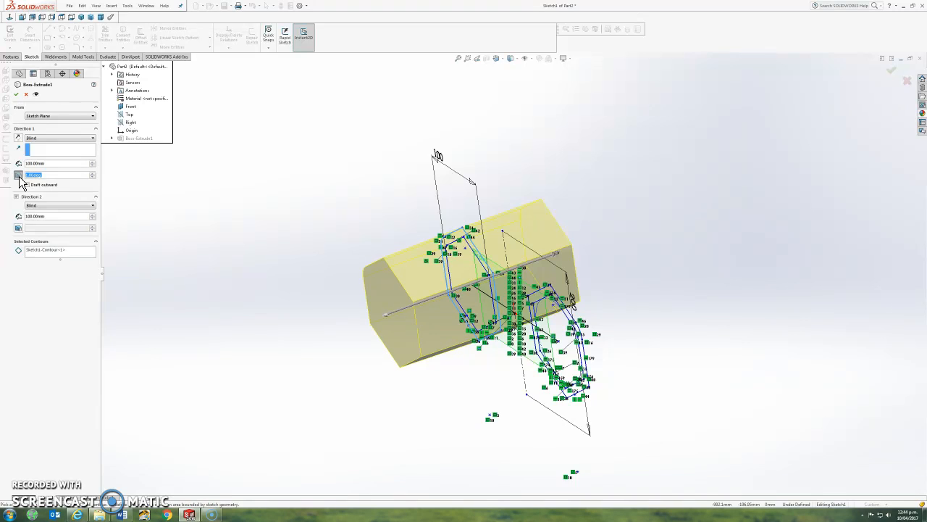
{"action": "mouse_move", "coordinate": [138, 221]}
{"action": "middle_mouse_down"}
{"action": "mouse_move", "coordinate": [251, 211]}
{"action": "mouse_move", "coordinate": [341, 230]}
{"action": "mouse_move", "coordinate": [314, 242]}
{"action": "mouse_move", "coordinate": [285, 224]}
{"action": "middle_mouse_up"}
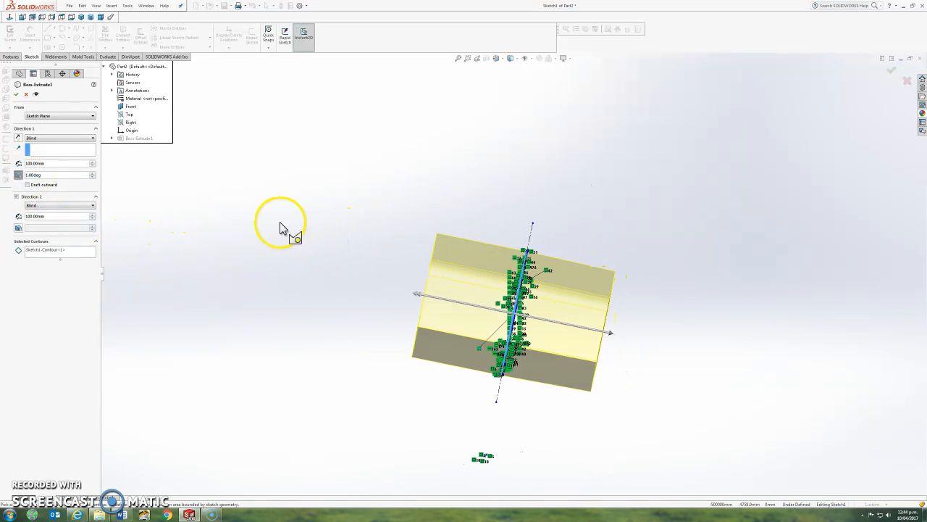
{"action": "left_click", "coordinate": [41, 17]}
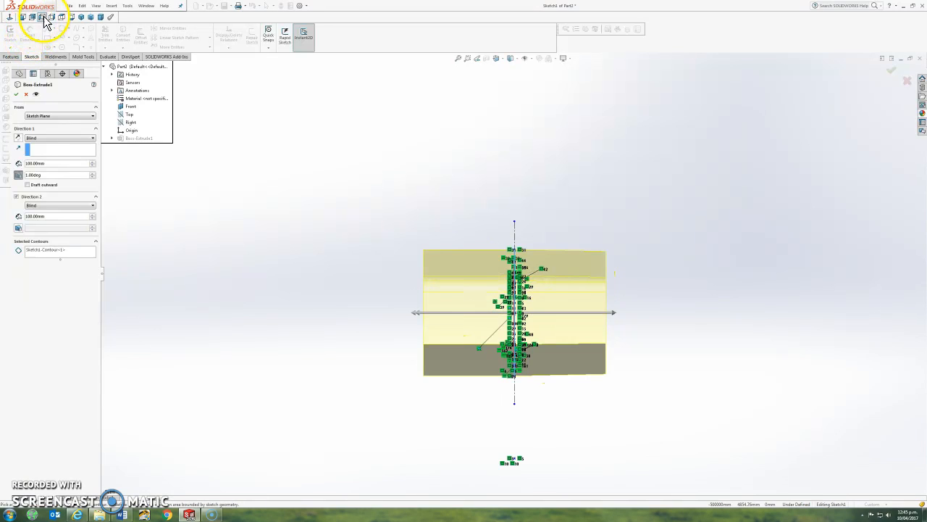
{"action": "left_click", "coordinate": [93, 175]}
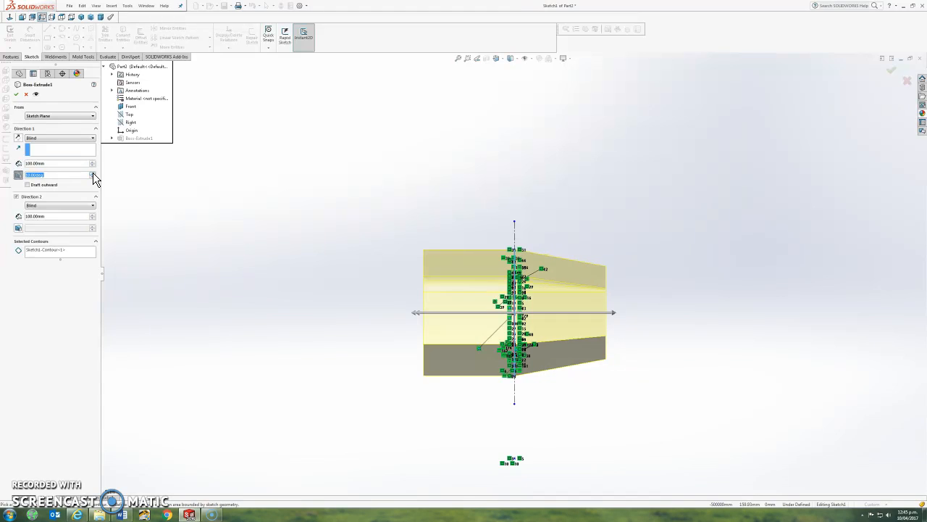
{"action": "left_click", "coordinate": [93, 172]}
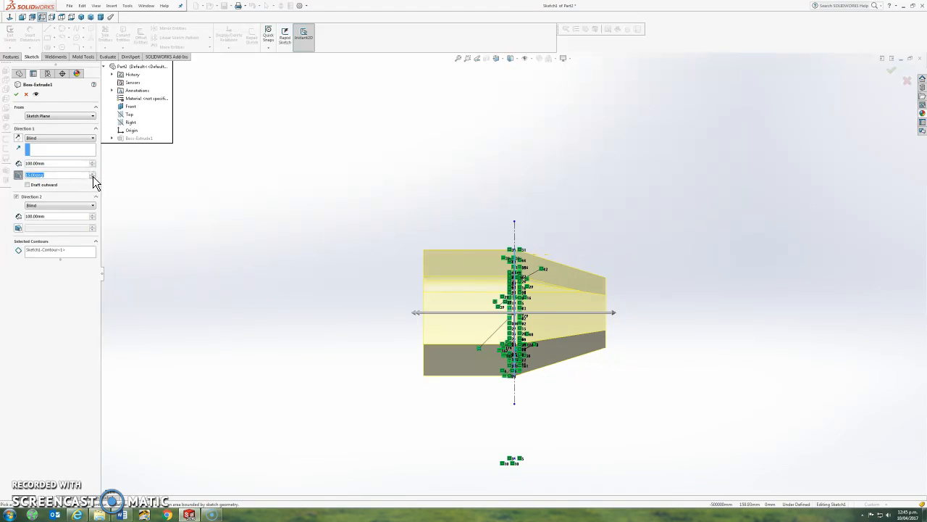
{"action": "left_click", "coordinate": [92, 177]}
- Try a draft angle of 2 degrees in the extrusion's first direction
{"action": "left_click", "coordinate": [55, 174]}
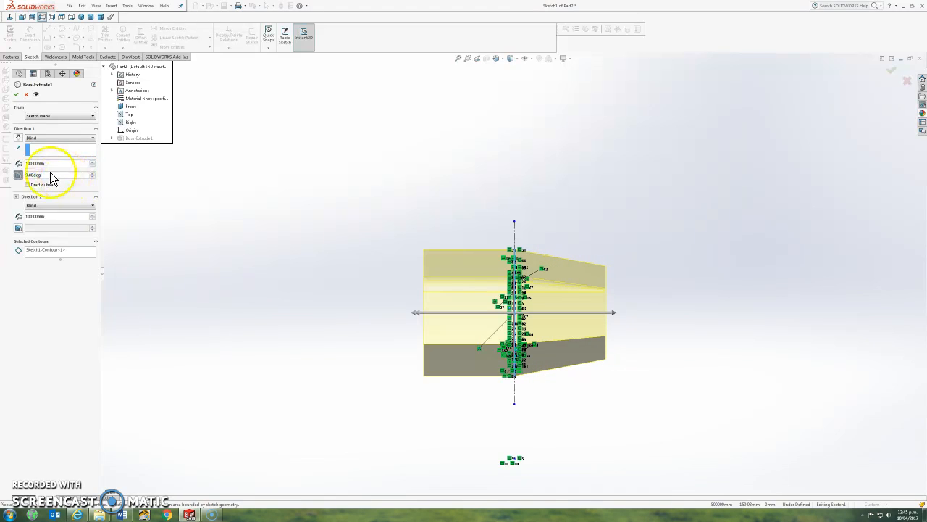
{"action": "key", "text": "BackSpace"}
{"action": "key", "text": "BackSpace"}
{"action": "key", "text": "BackSpace"}
{"action": "key", "text": "BackSpace"}
{"action": "key", "text": "BackSpace"}
{"action": "key", "text": "BackSpace"}
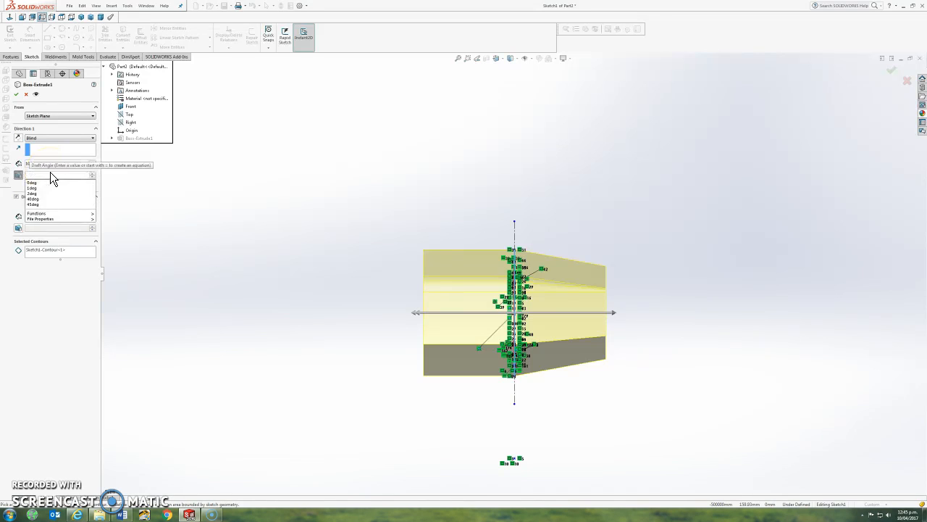
{"action": "type", "text": "2"}
{"action": "key", "text": "Return"}
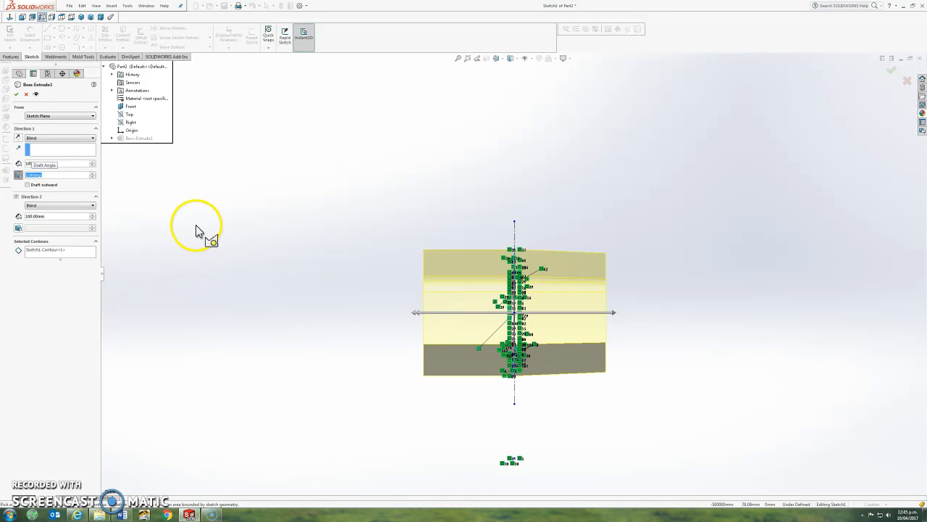
- Try a 15 degree draft angle in the first direction and inspect the taper from the front
{"action": "left_click", "coordinate": [92, 176]}
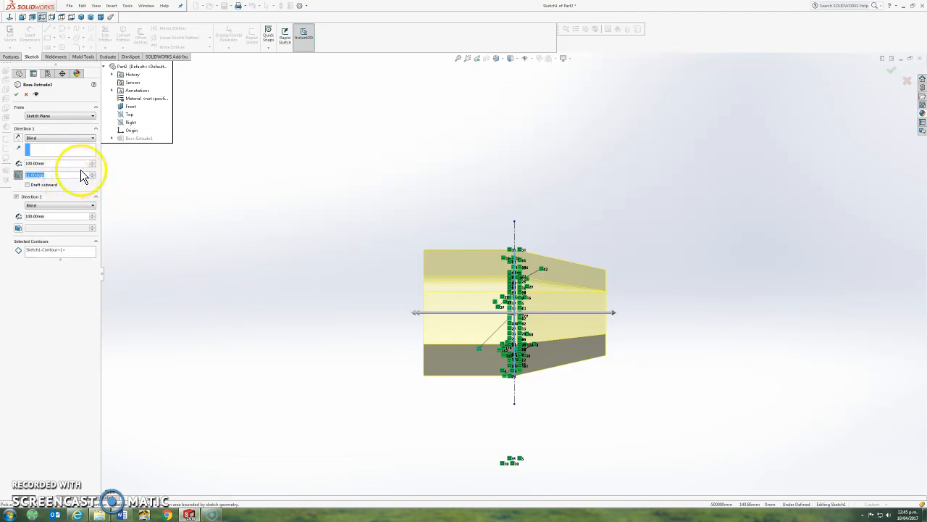
{"action": "middle_click_drag", "start_coordinate": [476, 277], "coordinate": [297, 300]}
{"action": "mouse_move", "coordinate": [274, 297]}
{"action": "middle_mouse_down"}
{"action": "mouse_move", "coordinate": [356, 285]}
{"action": "mouse_move", "coordinate": [452, 310]}
{"action": "mouse_move", "coordinate": [583, 327]}
{"action": "mouse_move", "coordinate": [320, 287]}
{"action": "mouse_move", "coordinate": [344, 304]}
{"action": "mouse_move", "coordinate": [302, 319]}
{"action": "mouse_move", "coordinate": [348, 323]}
{"action": "mouse_move", "coordinate": [331, 265]}
{"action": "mouse_move", "coordinate": [424, 296]}
{"action": "mouse_move", "coordinate": [387, 297]}
{"action": "mouse_move", "coordinate": [352, 271]}
{"action": "mouse_move", "coordinate": [356, 251]}
{"action": "mouse_move", "coordinate": [356, 265]}
{"action": "mouse_move", "coordinate": [391, 280]}
{"action": "mouse_move", "coordinate": [379, 289]}
{"action": "middle_mouse_up"}
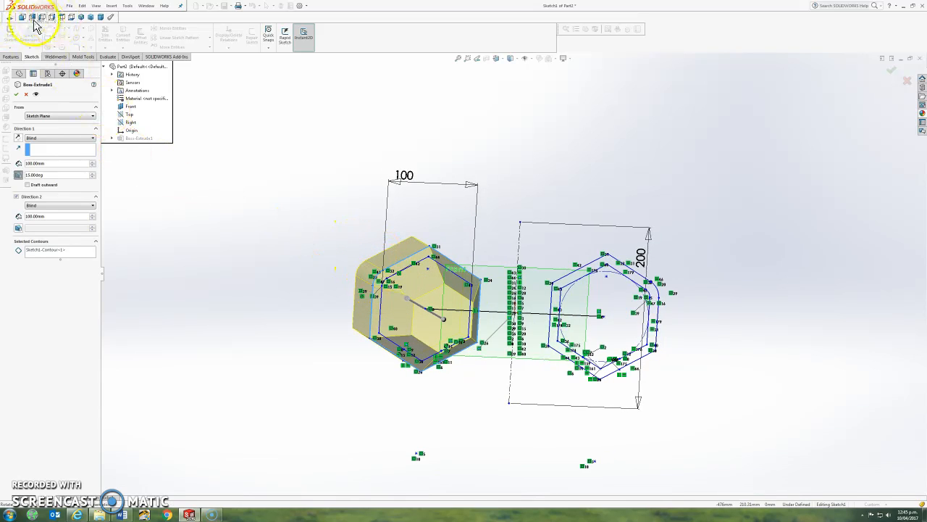
{"action": "left_click", "coordinate": [10, 17]}
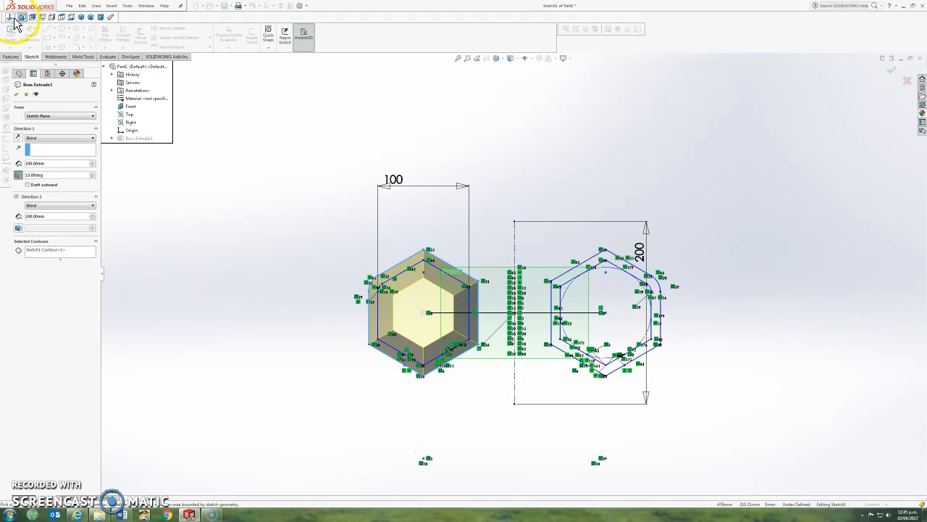
- Turn off the first direction's draft and finish the hexagon extrusion, 100 mm deep in both directions
{"action": "left_click", "coordinate": [18, 176]}
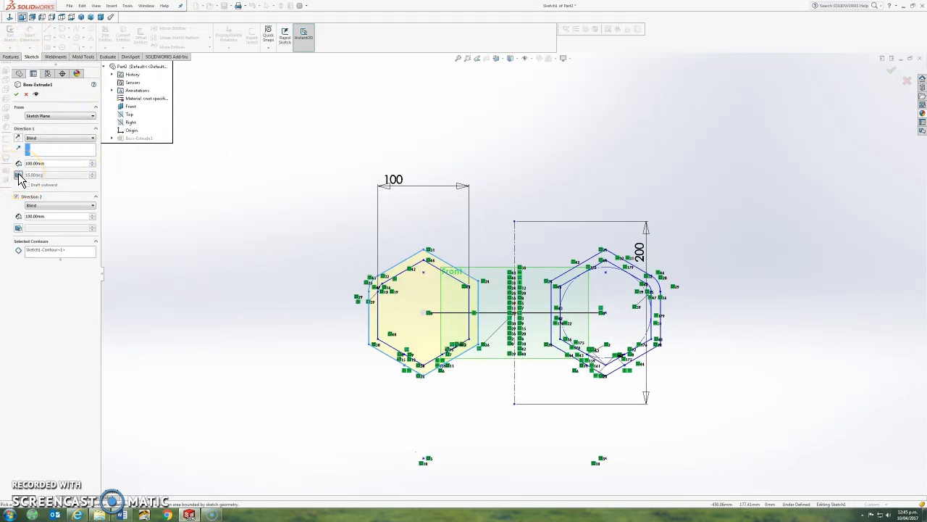
{"action": "middle_click_drag", "start_coordinate": [28, 190], "coordinate": [208, 240]}
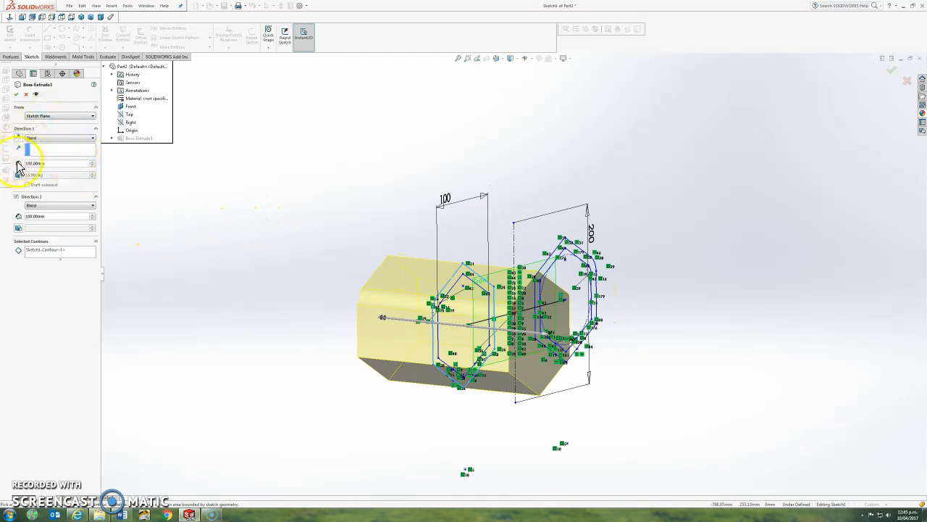
{"action": "left_click", "coordinate": [16, 96]}
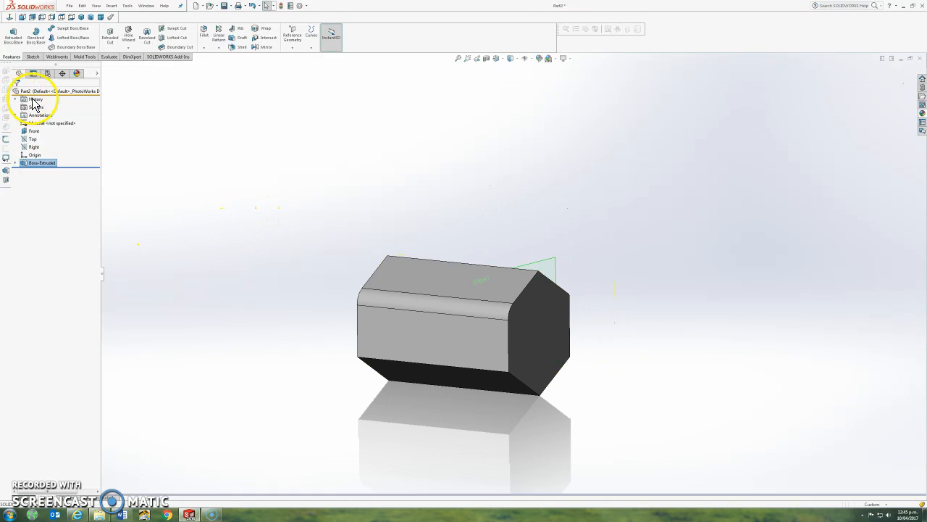
- Start a revolved boss from the extrusion's sketch, 270 degrees about the vertical centerline, using two contours of the right hexagon
{"action": "left_click", "coordinate": [36, 37]}
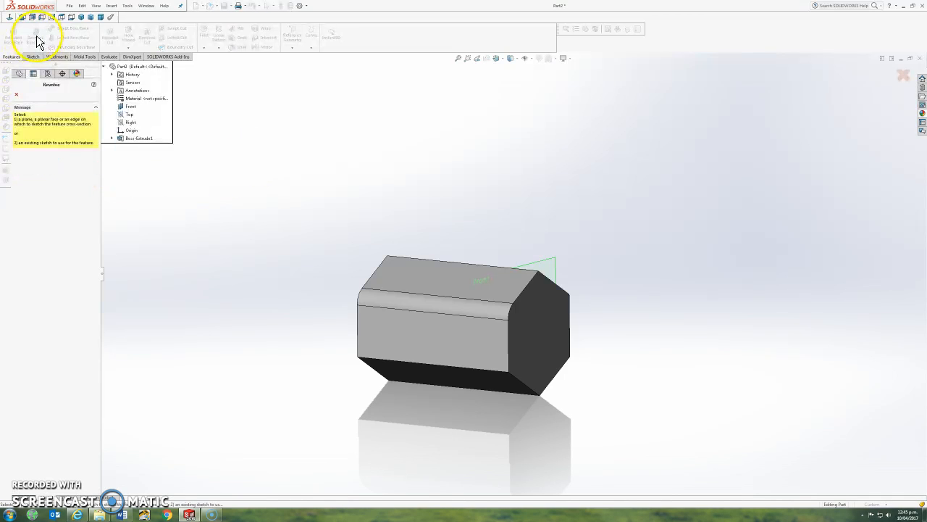
{"action": "left_click", "coordinate": [112, 137]}
{"action": "left_click", "coordinate": [142, 147]}
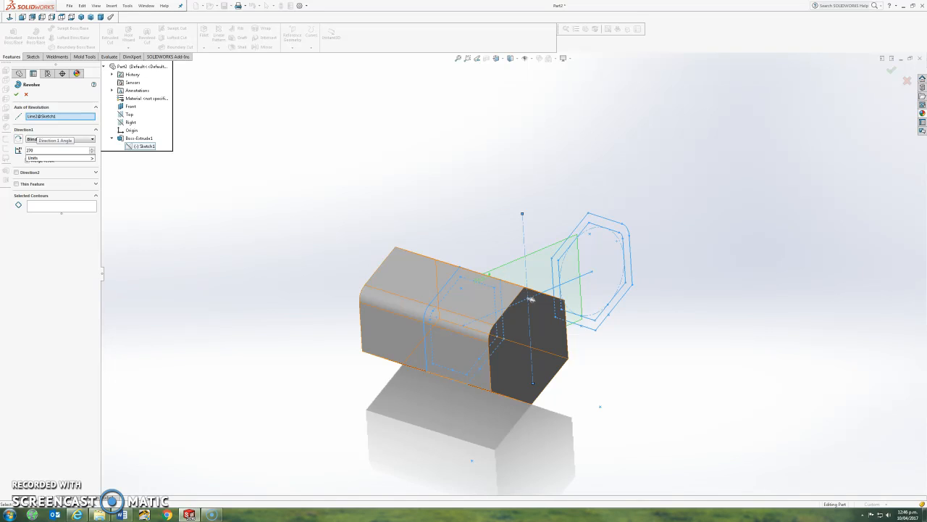
{"action": "left_click", "coordinate": [72, 206]}
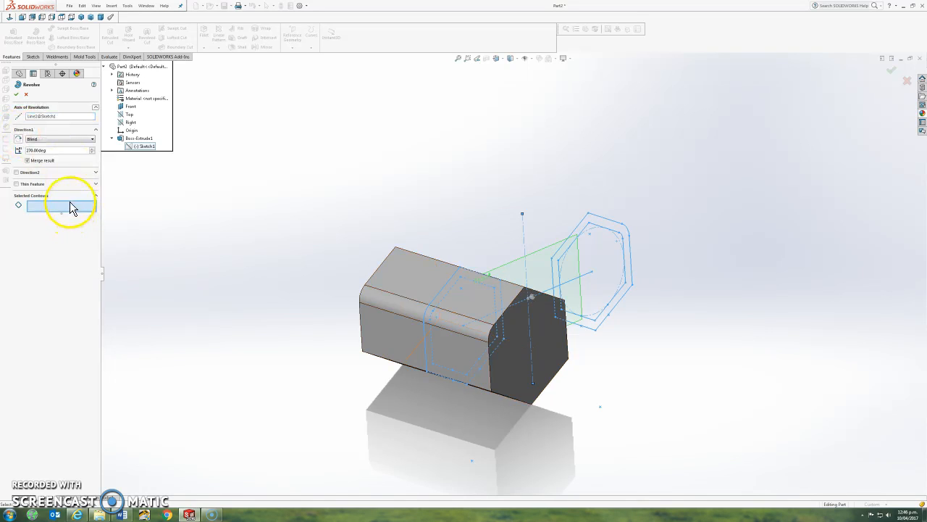
{"action": "left_click", "coordinate": [582, 232]}
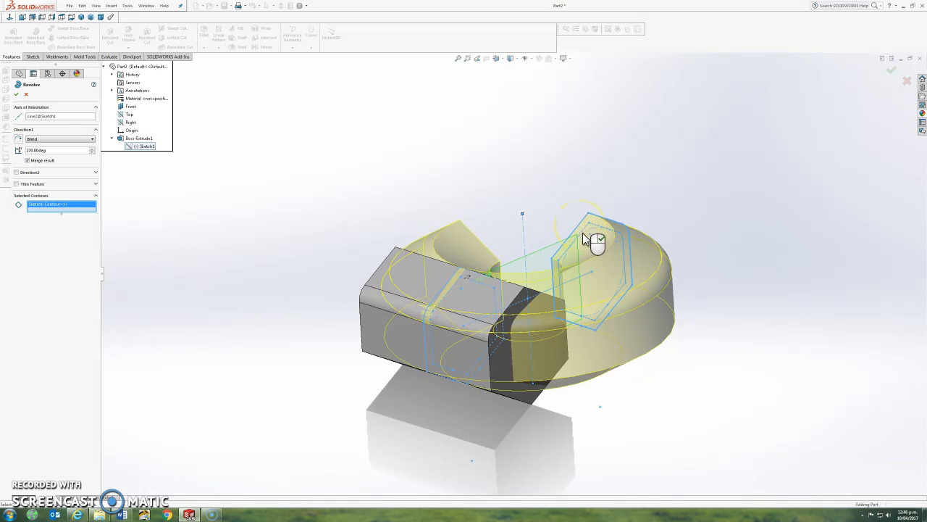
{"action": "left_click", "coordinate": [572, 245]}
{"action": "mouse_move", "coordinate": [557, 257]}
{"action": "middle_mouse_down"}
{"action": "mouse_move", "coordinate": [461, 360]}
{"action": "mouse_move", "coordinate": [408, 383]}
{"action": "mouse_move", "coordinate": [399, 420]}
{"action": "mouse_move", "coordinate": [471, 442]}
{"action": "mouse_move", "coordinate": [510, 503]}
{"action": "mouse_move", "coordinate": [506, 516]}
{"action": "middle_mouse_up"}
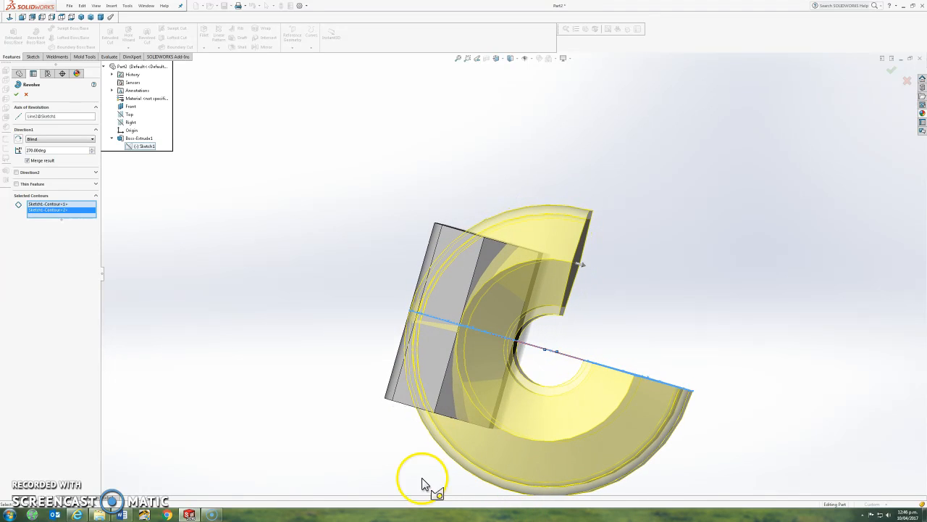
- Try larger and smaller revolve angles, and set the angle to 120 degrees
{"action": "left_click", "coordinate": [94, 150]}
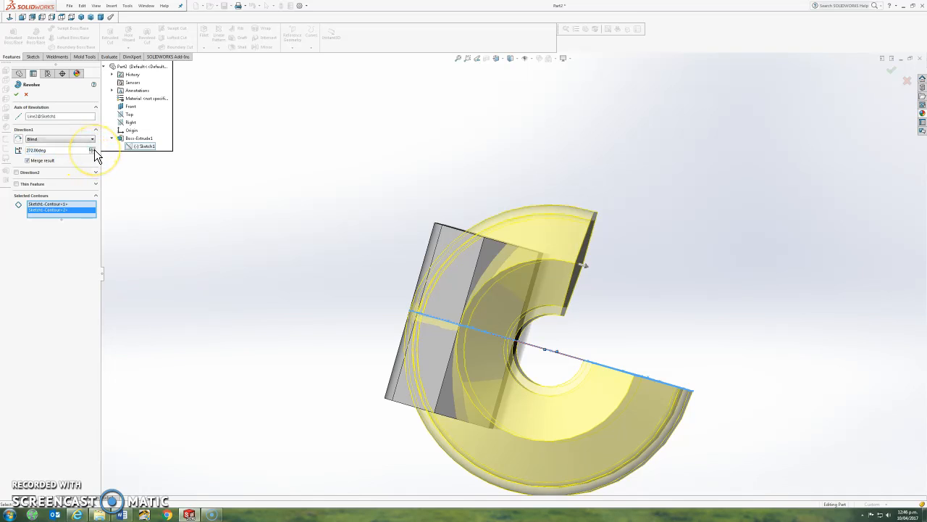
{"action": "left_click", "coordinate": [94, 149]}
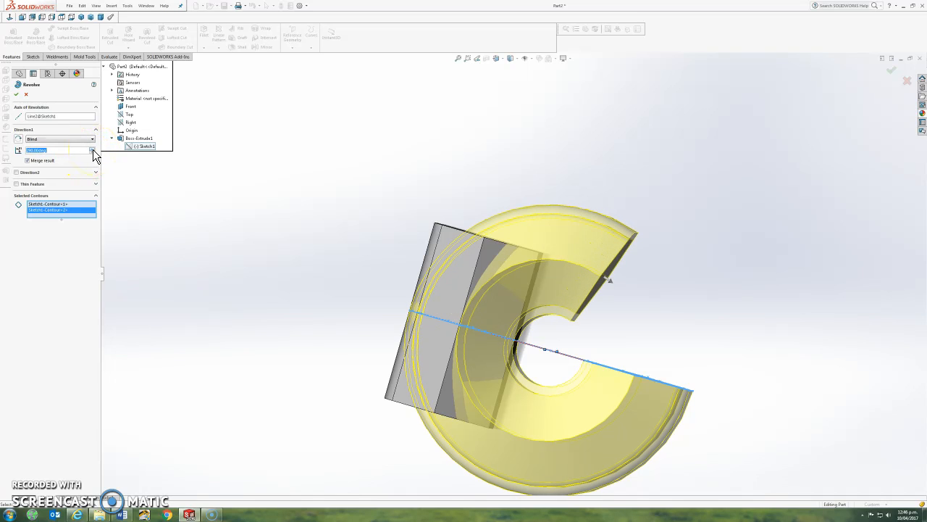
{"action": "type", "text": "271"}
{"action": "key", "text": "Return"}
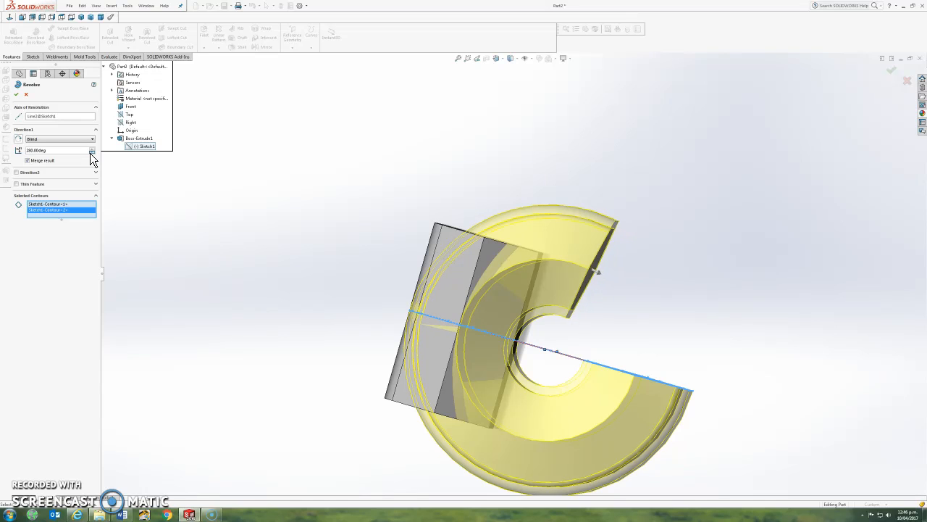
{"action": "left_click", "coordinate": [91, 152]}
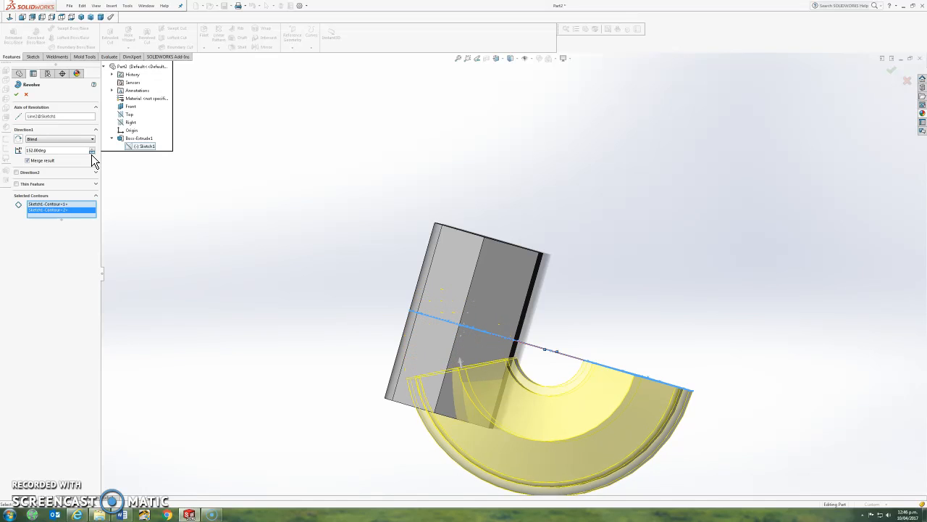
{"action": "type", "text": "120"}
{"action": "key", "text": "Return"}
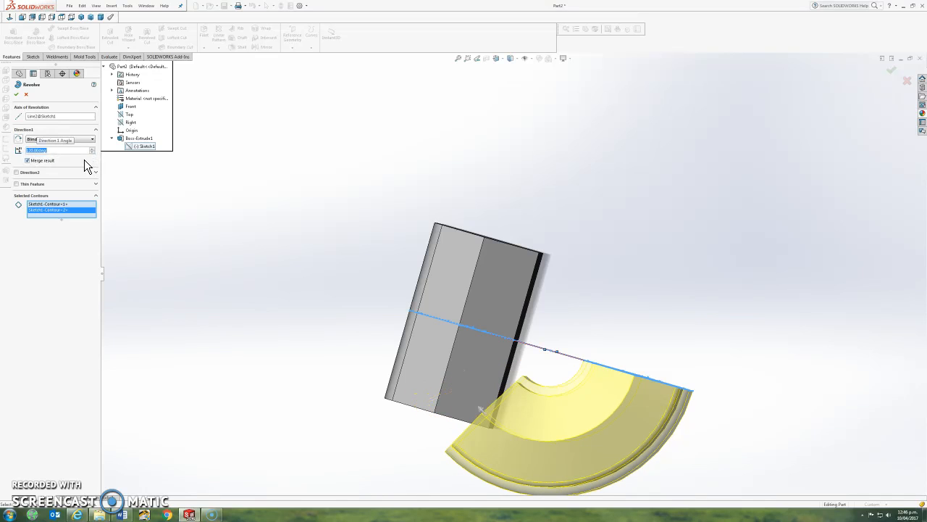
- Reverse the direction of the 120 degree revolve
{"action": "left_click", "coordinate": [19, 141]}
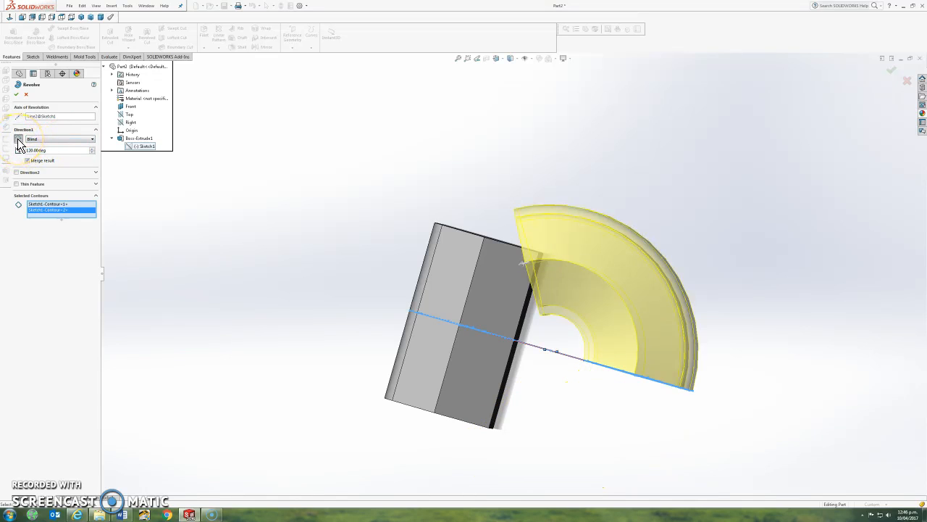
{"action": "left_click", "coordinate": [18, 141]}
{"action": "left_click", "coordinate": [18, 141]}
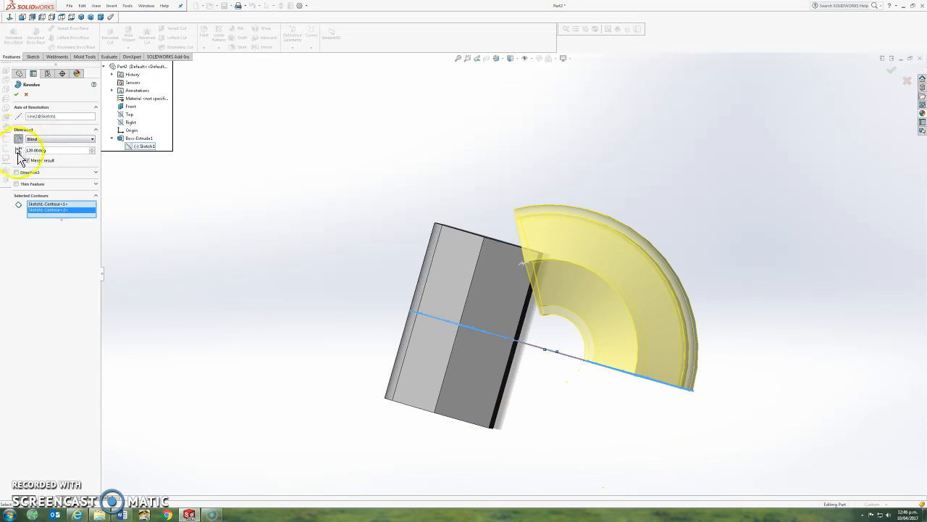
{"action": "left_click", "coordinate": [28, 161]}
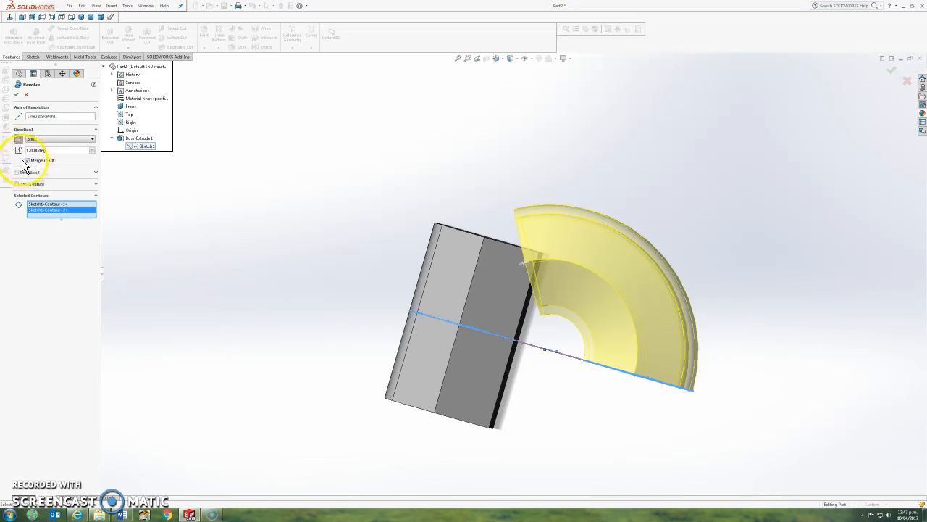
- Try adding a second blind direction to the revolve
{"action": "left_click", "coordinate": [96, 172]}
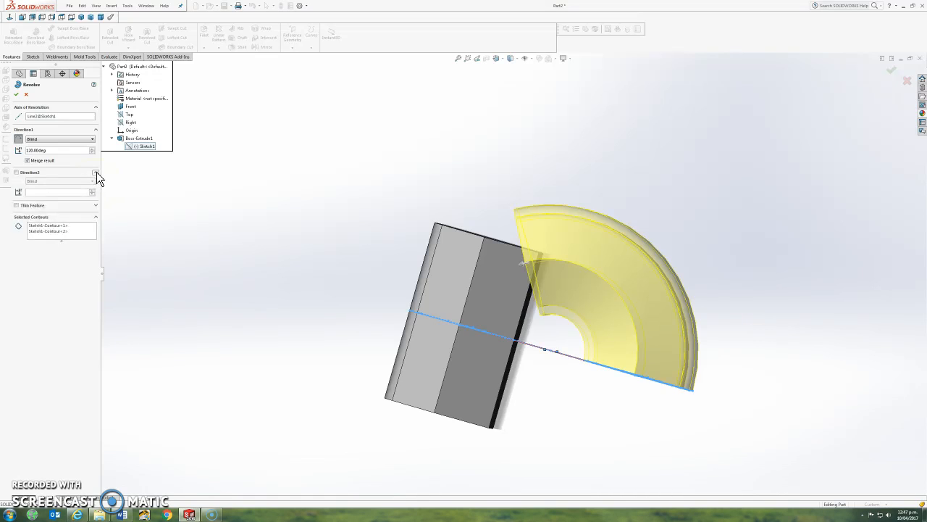
{"action": "left_click", "coordinate": [17, 173]}
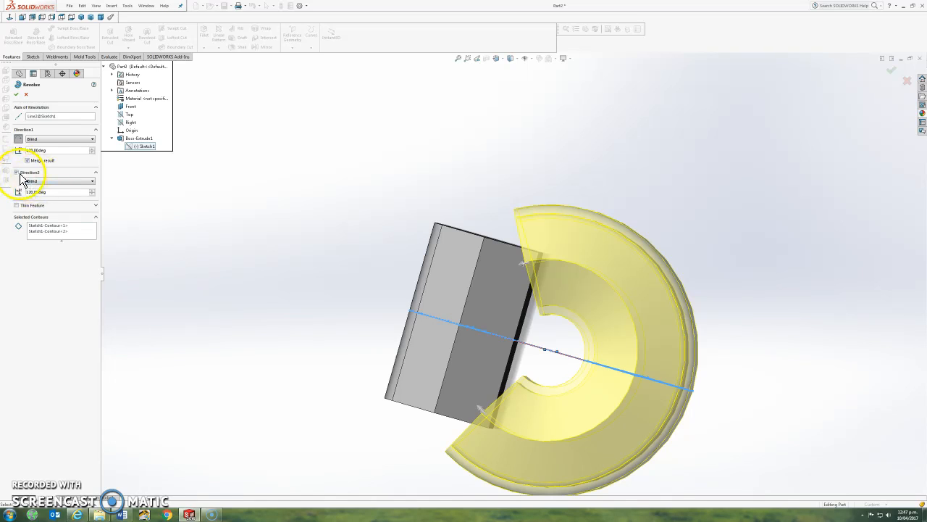
{"action": "left_click", "coordinate": [18, 173]}
- Set the revolve's end condition to Offset From Surface, using the hexagonal boss's side face nearest the revolve axis
{"action": "left_click", "coordinate": [92, 140]}
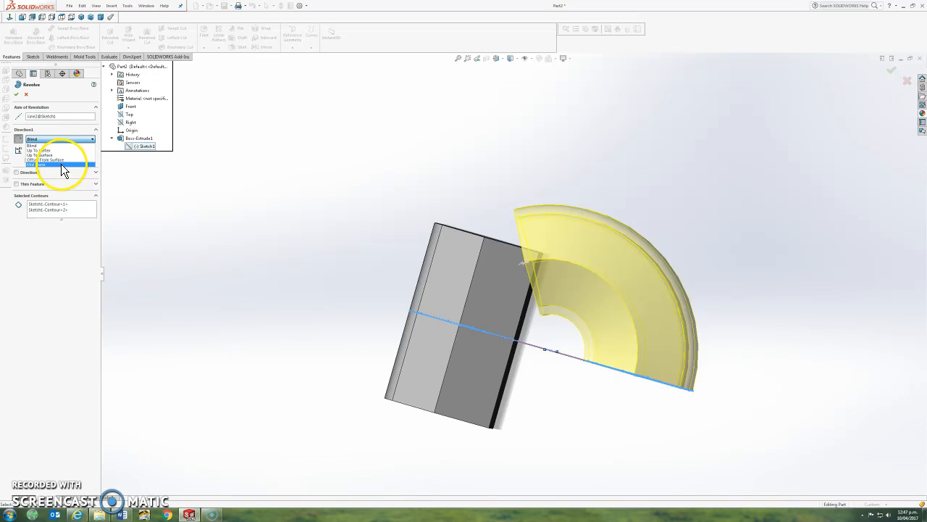
{"action": "left_click", "coordinate": [64, 161]}
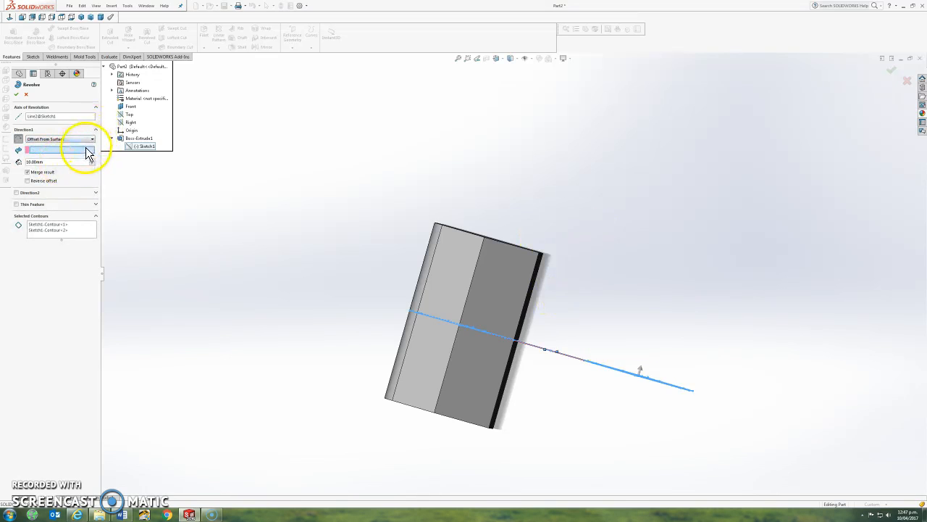
{"action": "middle_click_drag", "start_coordinate": [499, 227], "coordinate": [442, 245]}
{"action": "left_click", "coordinate": [513, 276]}
{"action": "middle_click_drag", "start_coordinate": [513, 276], "coordinate": [439, 245]}
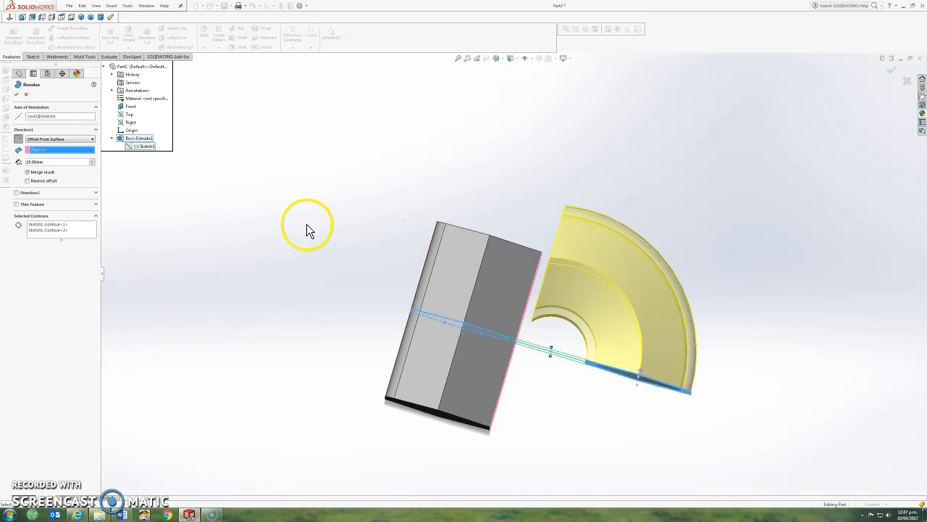
- Increase the revolve's offset distance from the selected boss face in repeated increments
{"action": "left_click", "coordinate": [90, 164]}
{"action": "left_click", "coordinate": [91, 164]}
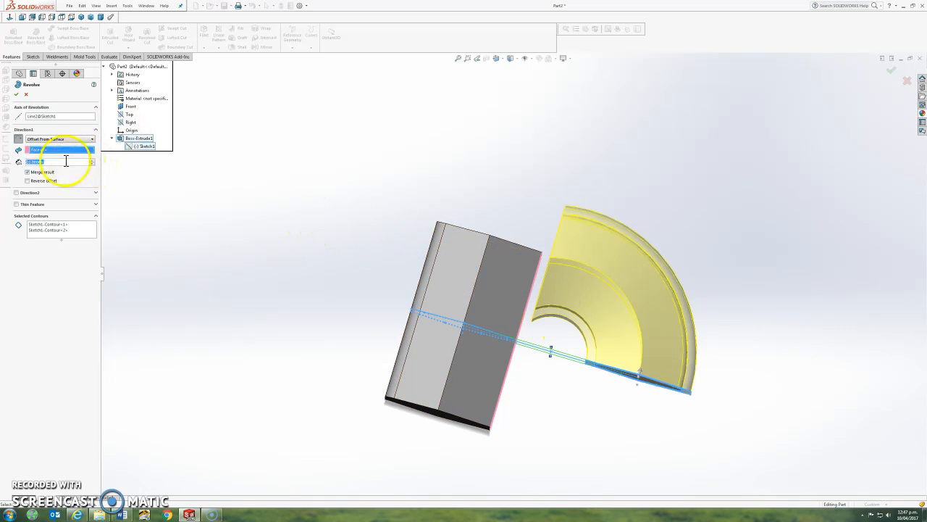
{"action": "left_click", "coordinate": [93, 161]}
{"action": "left_click", "coordinate": [93, 161]}
{"action": "left_click", "coordinate": [94, 162]}
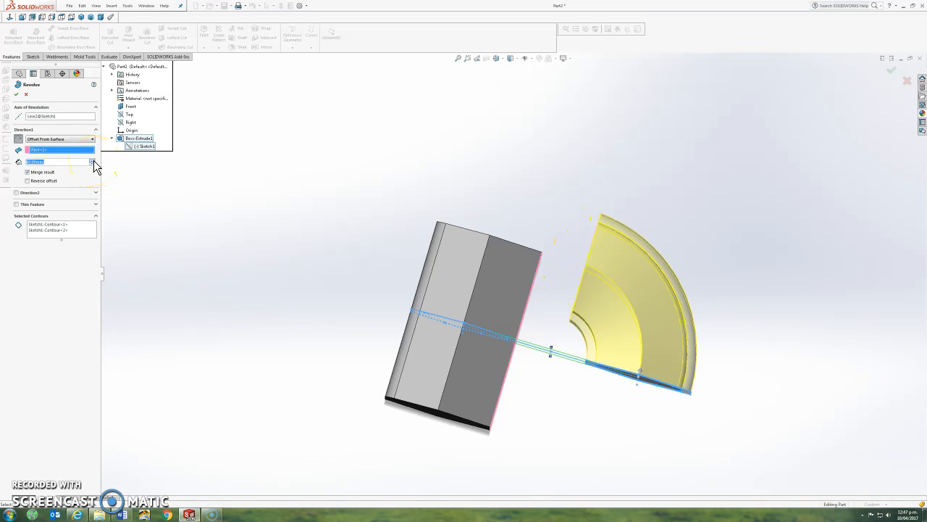
{"action": "left_click", "coordinate": [93, 161]}
{"action": "left_click", "coordinate": [94, 161]}
{"action": "left_click", "coordinate": [93, 161]}
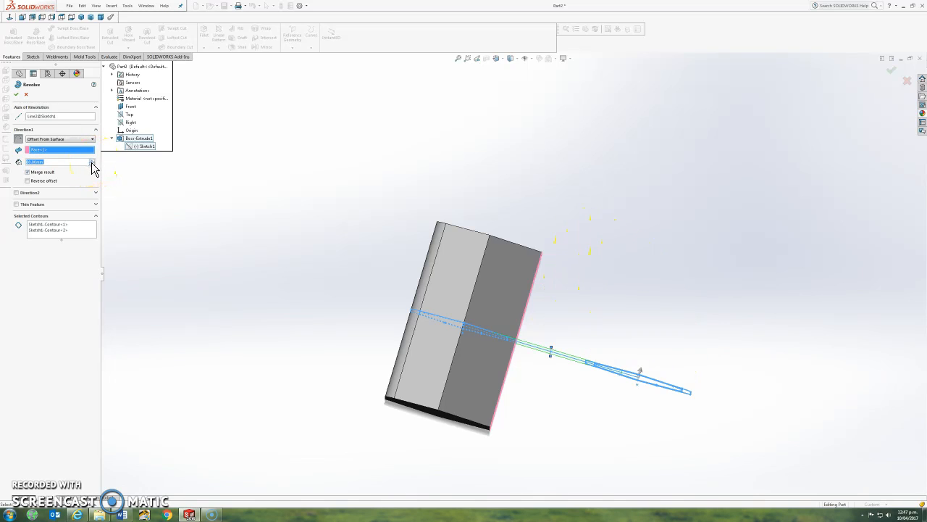
- Increase the revolve's offset distance to 70 mm and try flipping the revolve direction both ways
{"action": "left_click", "coordinate": [92, 165]}
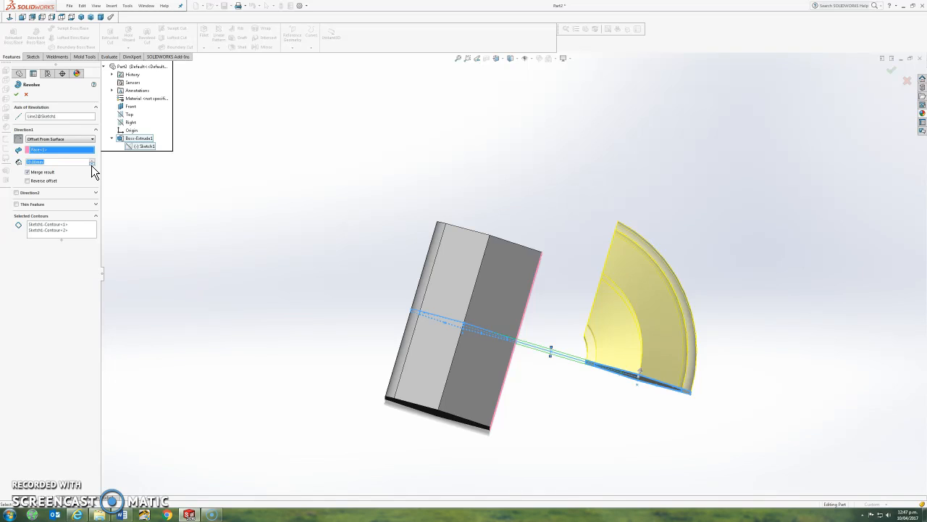
{"action": "left_click", "coordinate": [55, 181]}
{"action": "left_click", "coordinate": [19, 140]}
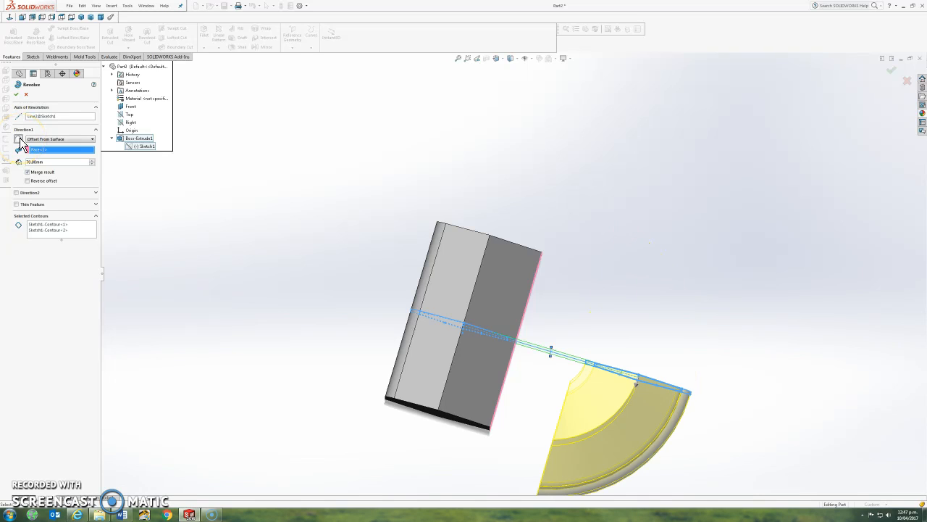
{"action": "left_click", "coordinate": [20, 139]}
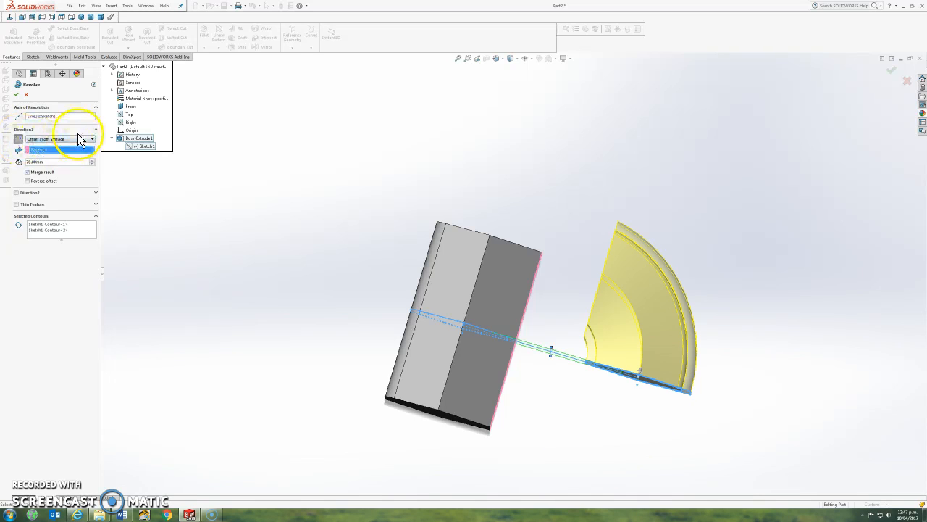
- Try the boss's hexagonal end face as the revolve's offset reference with a 90 mm offset
{"action": "middle_click_drag", "start_coordinate": [423, 168], "coordinate": [452, 97]}
{"action": "left_click", "coordinate": [458, 254]}
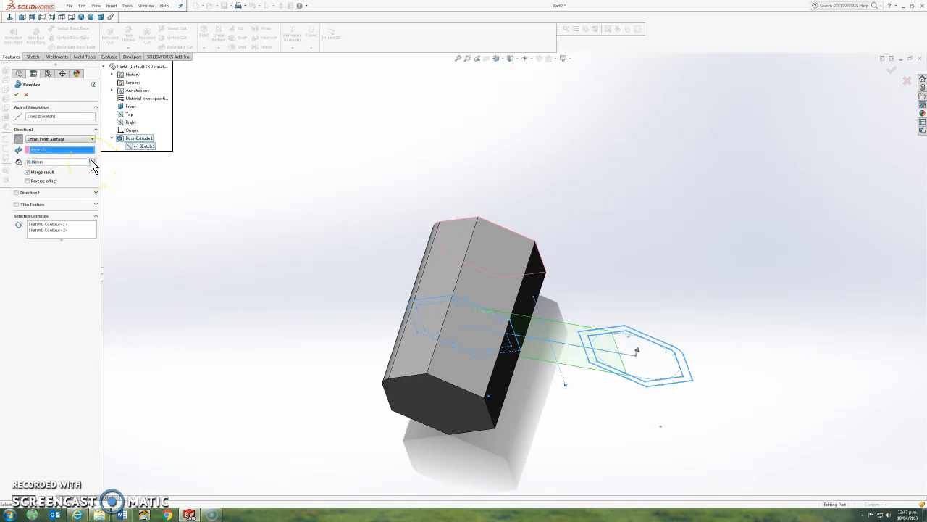
{"action": "left_click", "coordinate": [19, 140]}
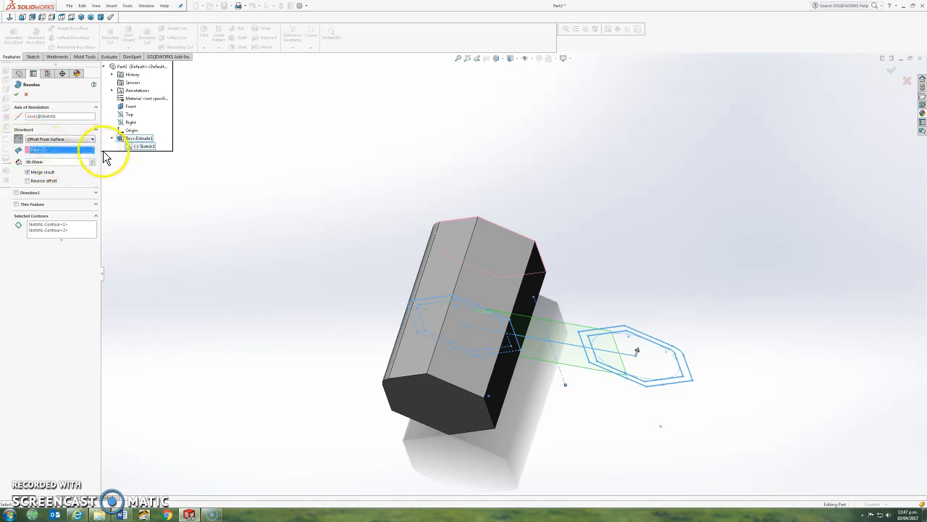
- Try the side face nearest the revolve axis as reference with a 10 mm offset, and discard the revolve
{"action": "left_click", "coordinate": [534, 283]}
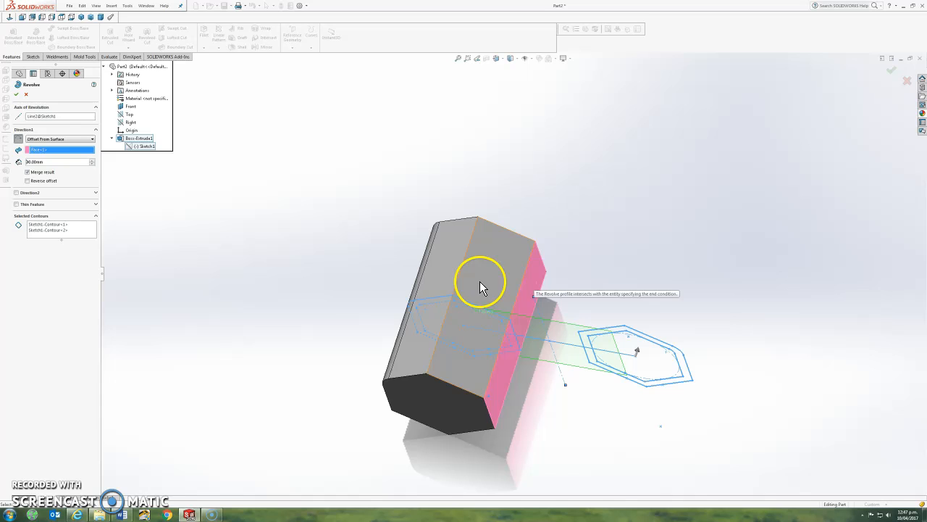
{"action": "left_click", "coordinate": [92, 164]}
{"action": "middle_click_drag", "start_coordinate": [201, 206], "coordinate": [231, 294]}
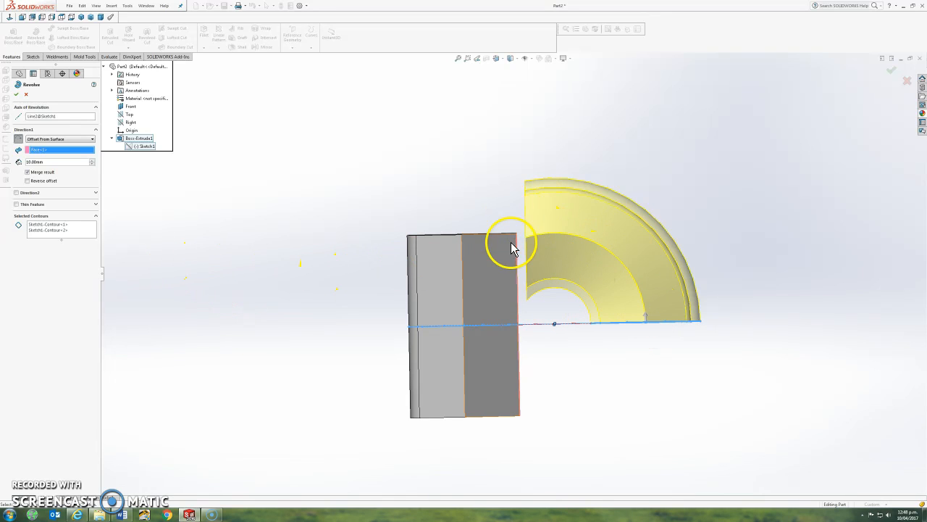
{"action": "mouse_move", "coordinate": [507, 253]}
{"action": "middle_mouse_down"}
{"action": "mouse_move", "coordinate": [500, 255]}
{"action": "mouse_move", "coordinate": [522, 251]}
{"action": "middle_mouse_up"}
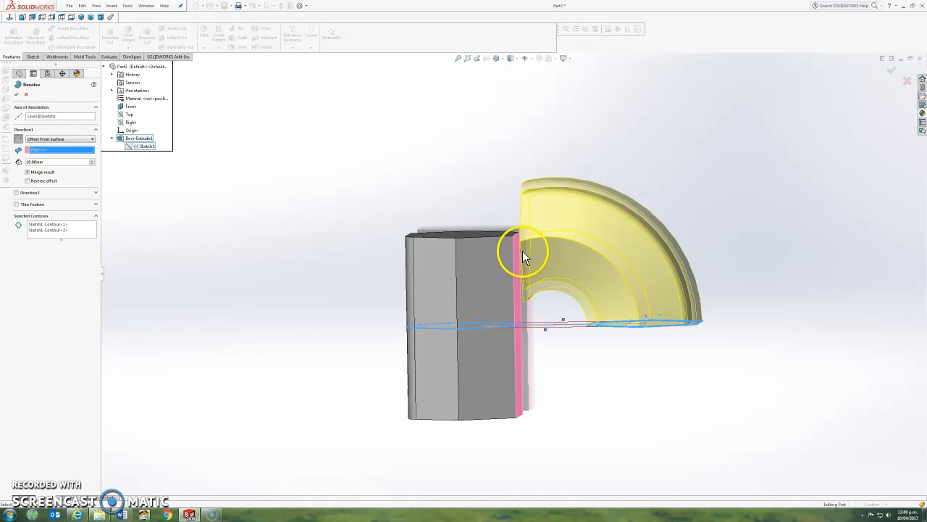
{"action": "left_click", "coordinate": [26, 96]}
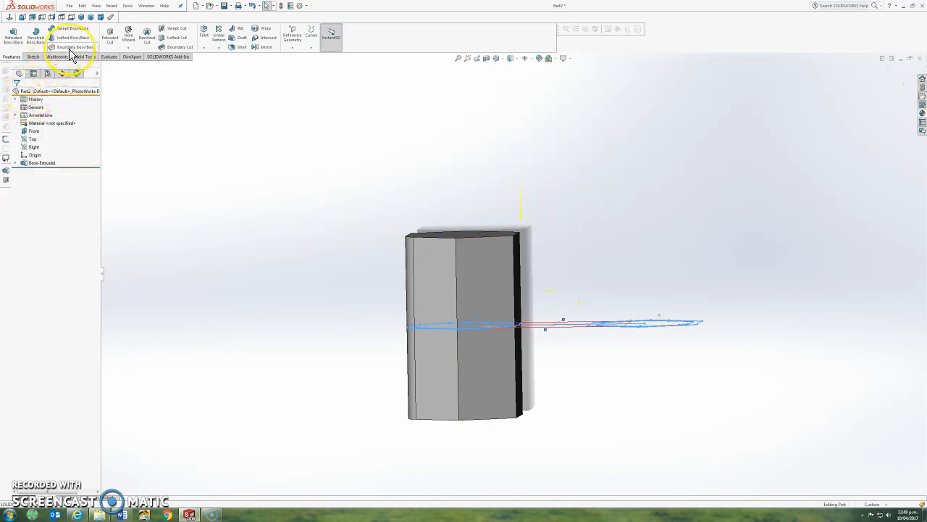
- Start a new sketch on the Right plane and view it face-on
{"action": "mouse_move", "coordinate": [255, 100]}
{"action": "middle_mouse_down"}
{"action": "mouse_move", "coordinate": [286, 116]}
{"action": "mouse_move", "coordinate": [291, 83]}
{"action": "mouse_move", "coordinate": [279, 98]}
{"action": "mouse_move", "coordinate": [234, 77]}
{"action": "mouse_move", "coordinate": [243, 89]}
{"action": "middle_mouse_up"}
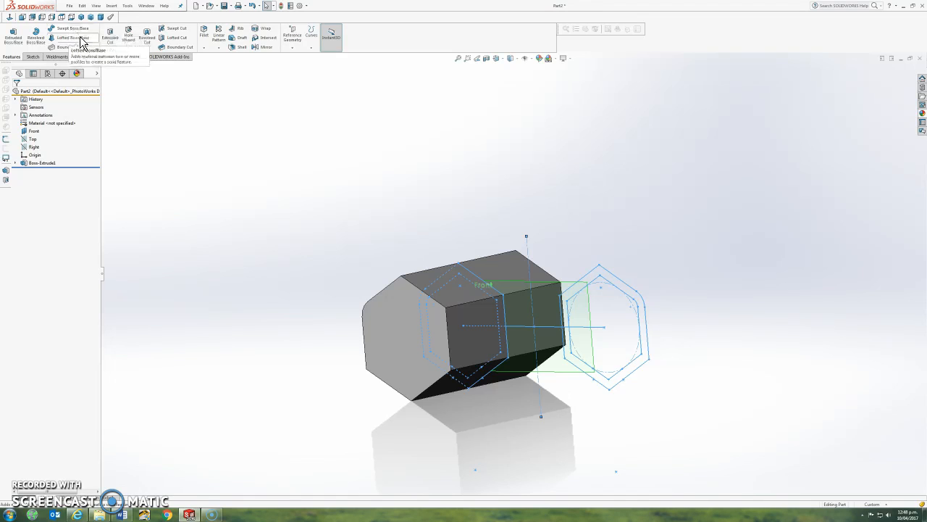
{"action": "left_click", "coordinate": [34, 132]}
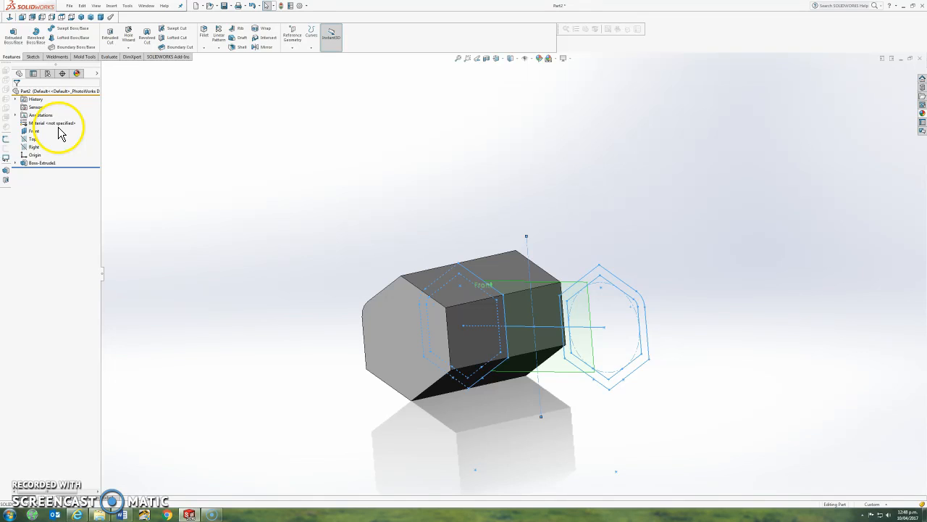
{"action": "middle_click_drag", "start_coordinate": [431, 269], "coordinate": [461, 217]}
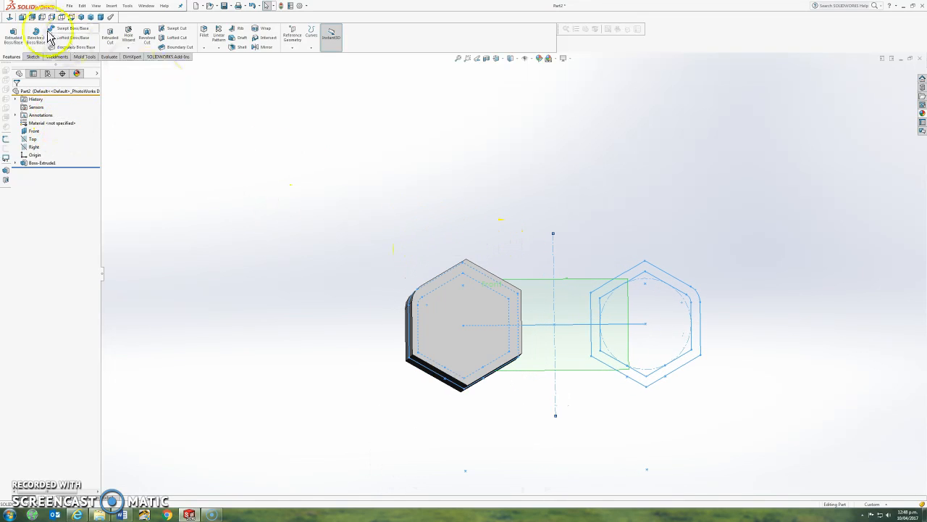
{"action": "left_click", "coordinate": [10, 17]}
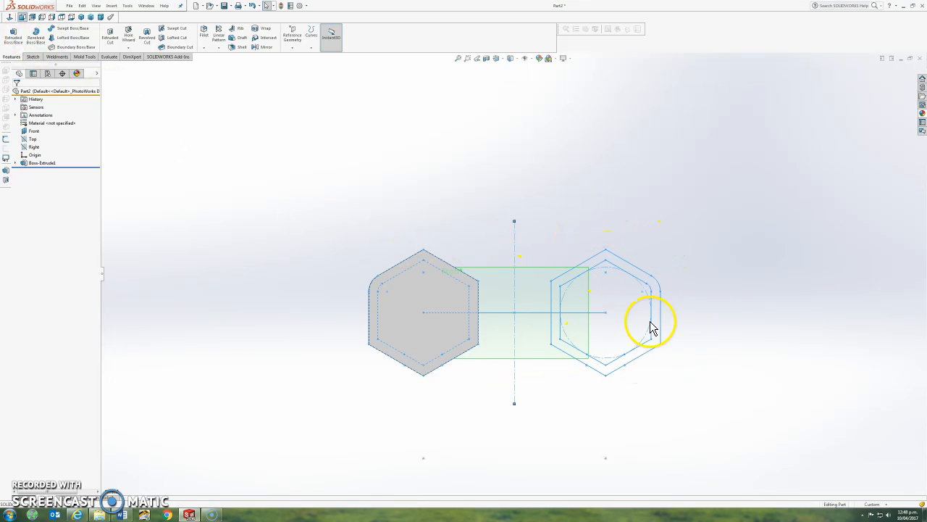
{"action": "left_click", "coordinate": [31, 148]}
{"action": "left_click", "coordinate": [32, 139]}
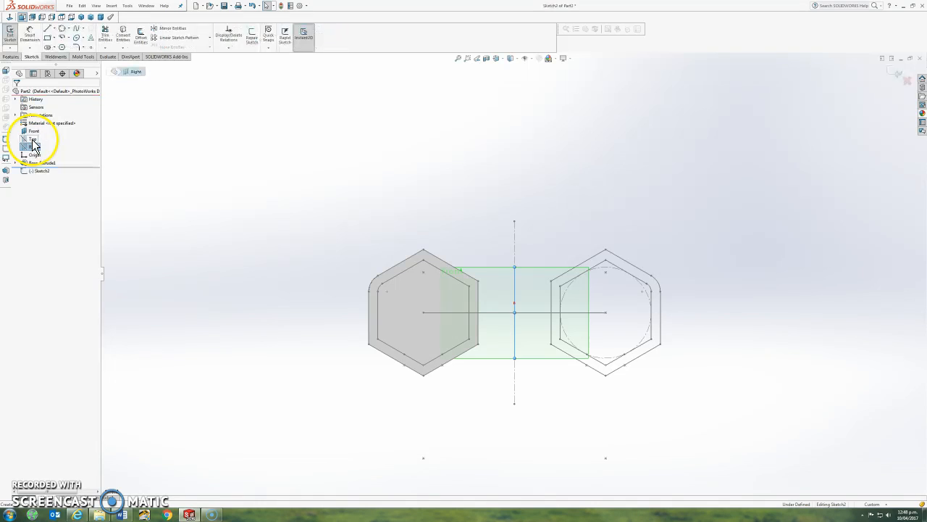
{"action": "left_click", "coordinate": [10, 17]}
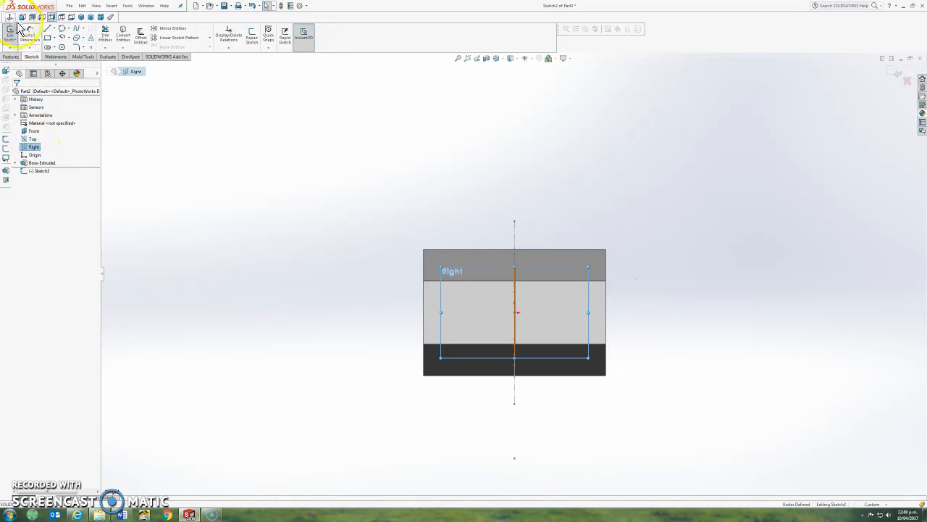
- Sketch a wavy open spline starting at the origin, passing through the boss and ending about 730 mm away horizontally
{"action": "left_click", "coordinate": [82, 28]}
{"action": "left_click", "coordinate": [90, 37]}
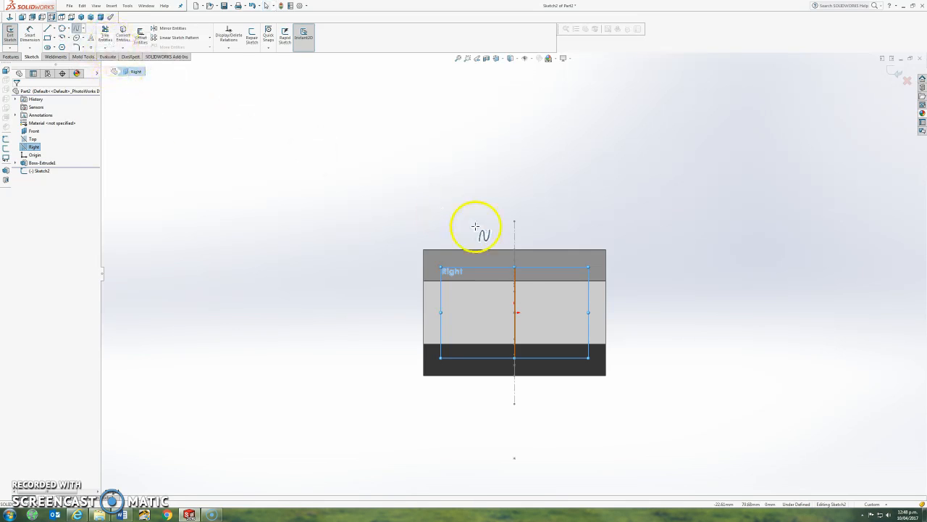
{"action": "left_click", "coordinate": [514, 313]}
{"action": "left_click", "coordinate": [564, 311]}
{"action": "left_click", "coordinate": [684, 208]}
{"action": "left_click", "coordinate": [798, 80]}
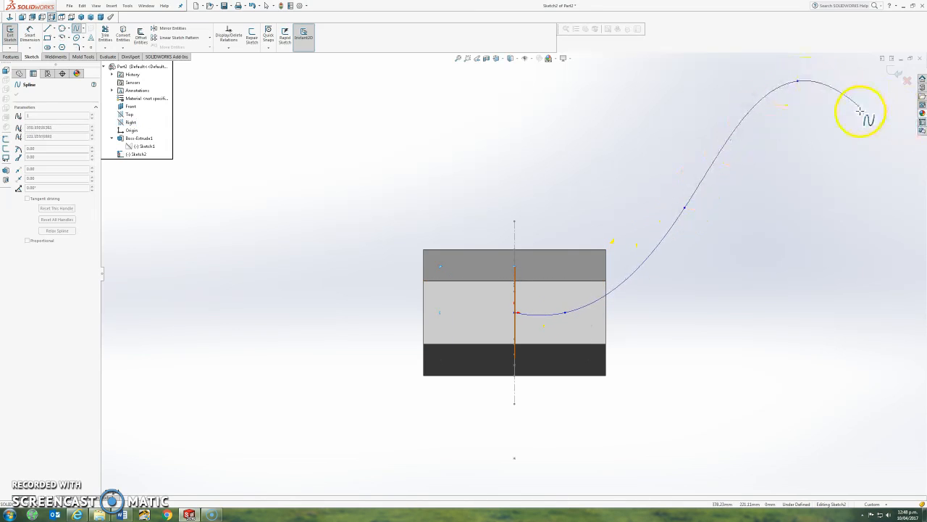
{"action": "scroll", "coordinate": [867, 116], "scroll_direction": "down", "scroll_amount": 1}
{"action": "left_click", "coordinate": [867, 147]}
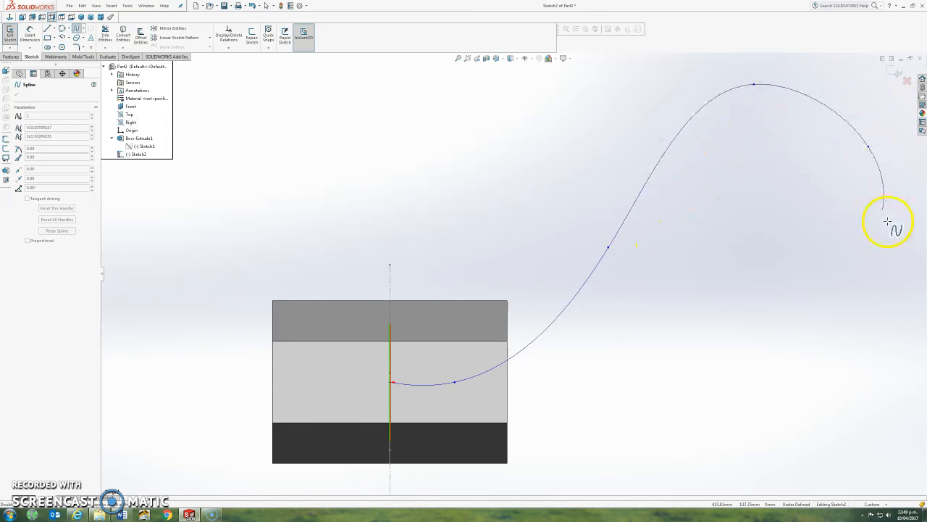
{"action": "scroll", "coordinate": [887, 223], "scroll_direction": "up", "scroll_amount": 2}
{"action": "scroll", "coordinate": [914, 250], "scroll_direction": "down", "scroll_amount": 2}
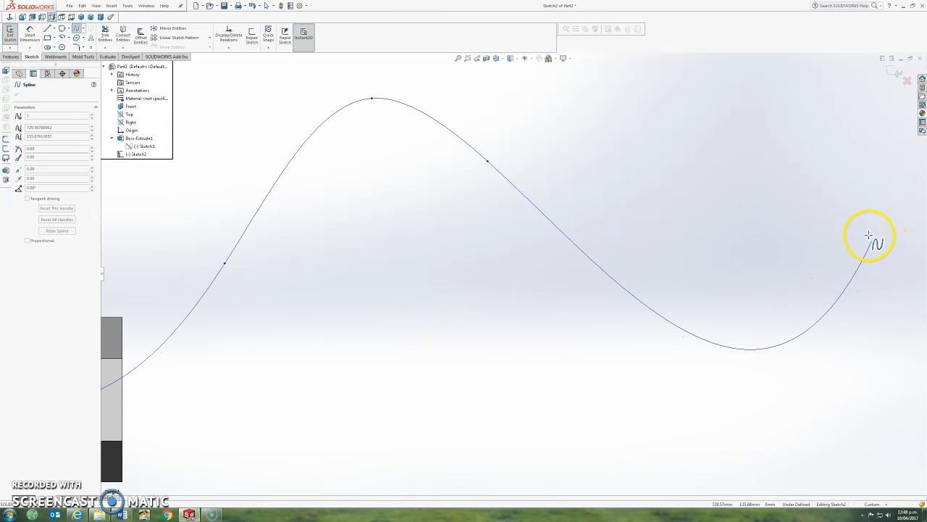
{"action": "key", "text": "Escape"}
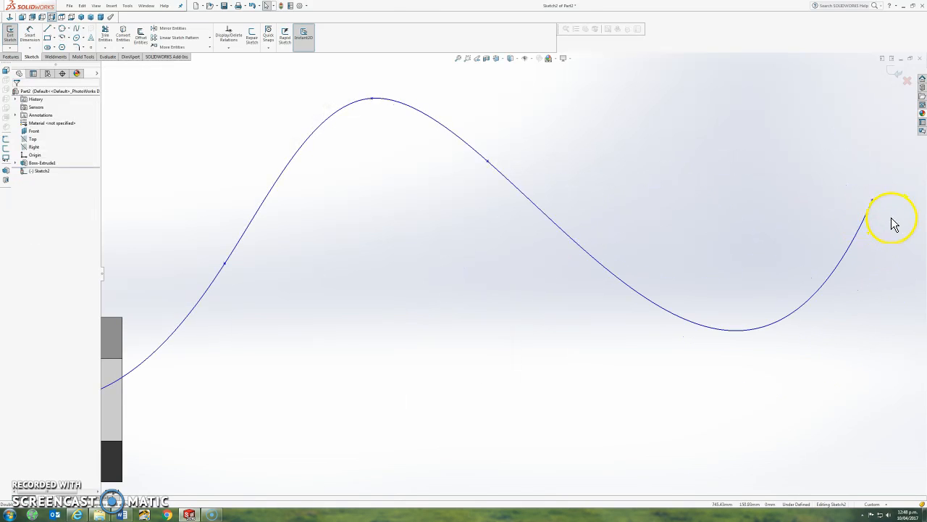
- Flatten the last dip of the spline by adjusting the tangent handle at its far end, and exit the sketch
{"action": "scroll", "coordinate": [878, 232], "scroll_direction": "up", "scroll_amount": 5}
{"action": "scroll", "coordinate": [512, 277], "scroll_direction": "up", "scroll_amount": 1}
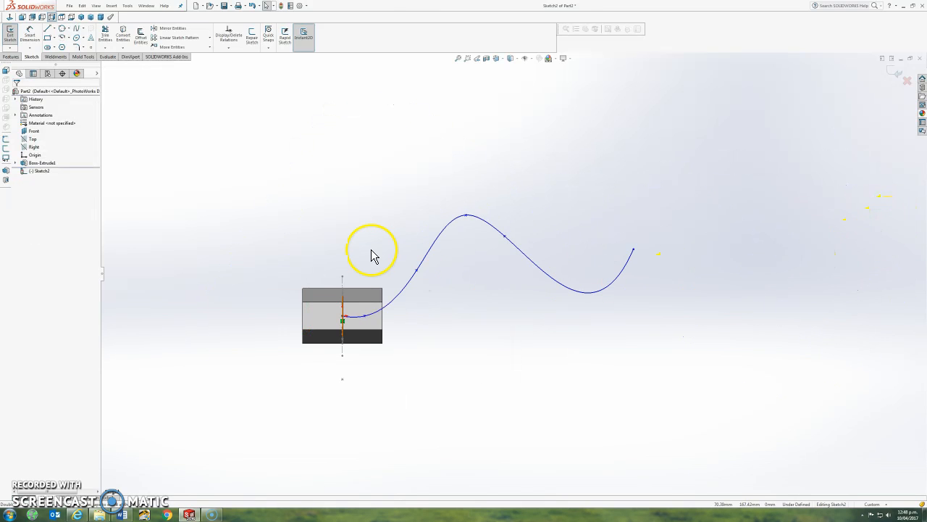
{"action": "left_click", "coordinate": [562, 288]}
{"action": "left_click_drag", "start_coordinate": [605, 326], "coordinate": [593, 267]}
{"action": "left_click", "coordinate": [615, 315]}
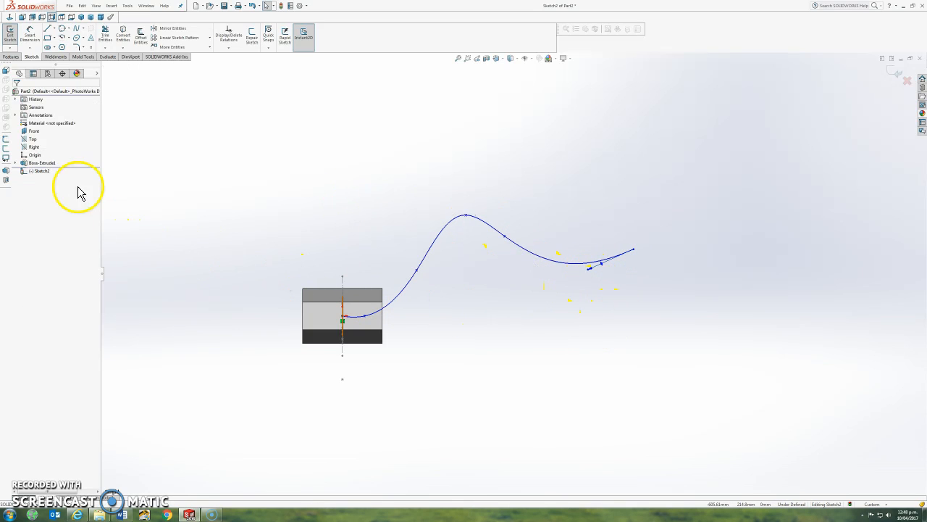
{"action": "left_click", "coordinate": [10, 33]}
- Start a Swept Boss/Base with the spline sketch as the path and the hexagon sketch as the profile
{"action": "middle_click_drag", "start_coordinate": [167, 181], "coordinate": [241, 214]}
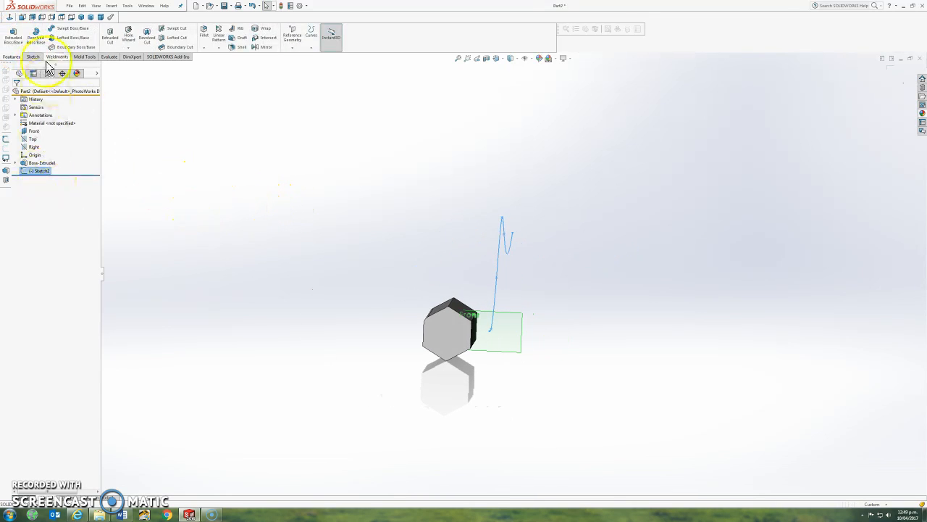
{"action": "left_click", "coordinate": [67, 28]}
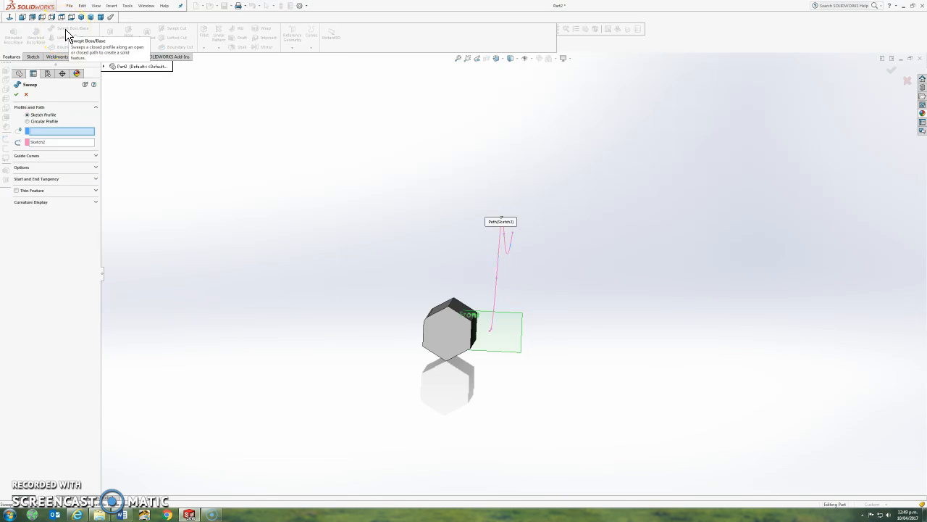
{"action": "left_click", "coordinate": [102, 66]}
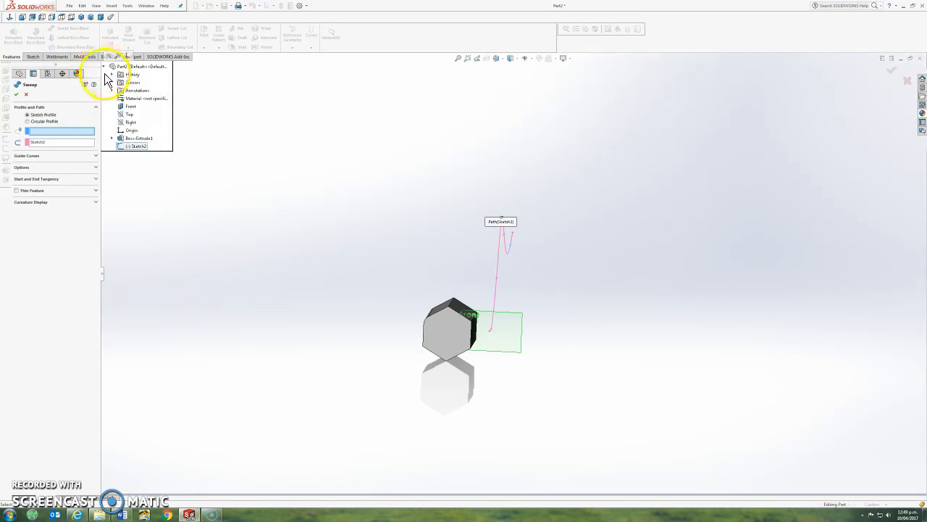
{"action": "left_click", "coordinate": [149, 147]}
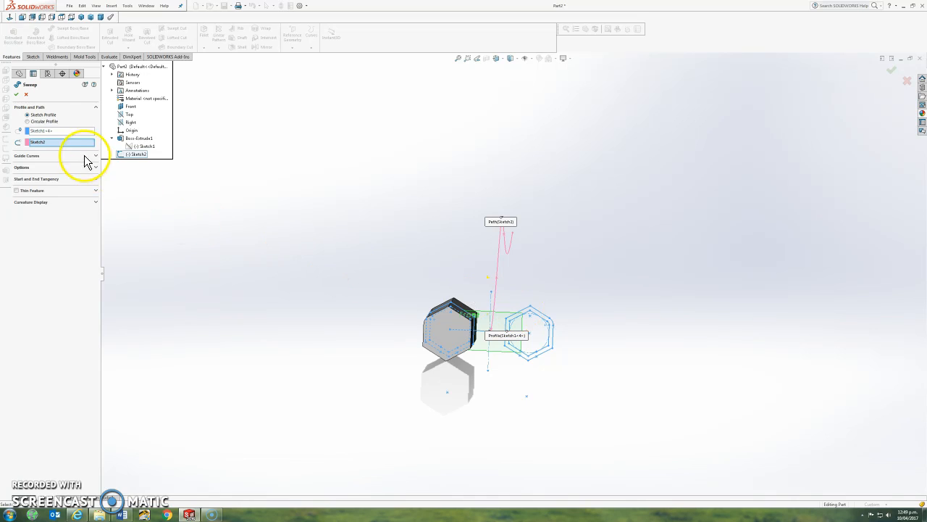
{"action": "left_click", "coordinate": [43, 132]}
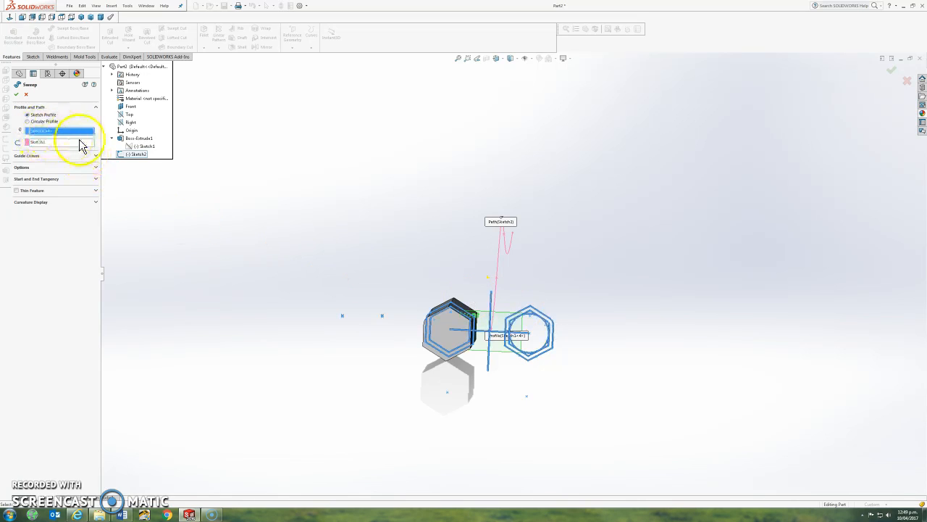
{"action": "left_click", "coordinate": [61, 144]}
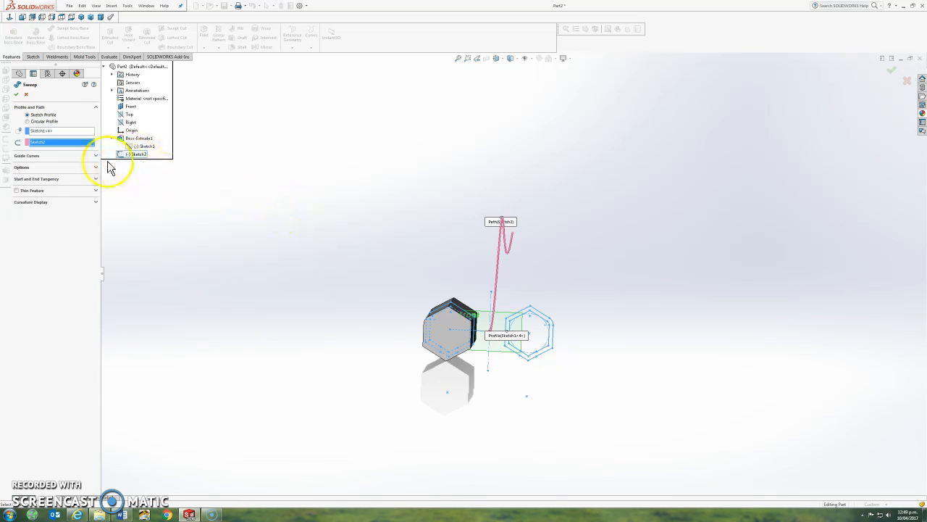
- Try a circular sweep profile, then return to Sketch Profile with the hexagon sketch shown and reselected
{"action": "left_click", "coordinate": [40, 121]}
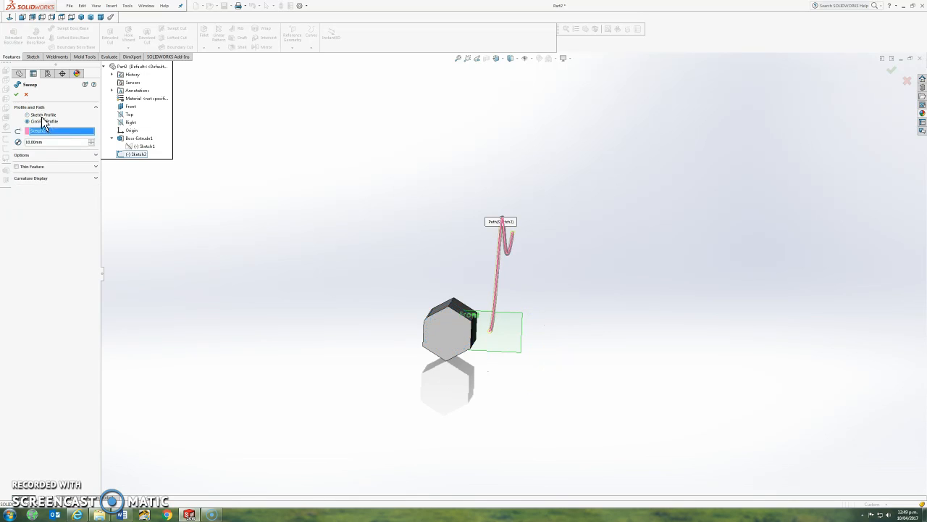
{"action": "left_click", "coordinate": [42, 114]}
{"action": "left_click", "coordinate": [51, 135]}
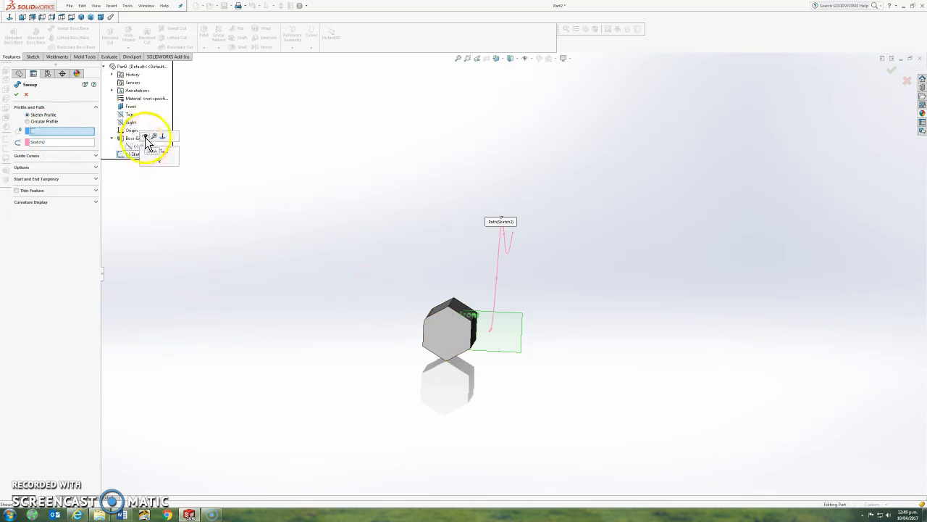
{"action": "left_click", "coordinate": [138, 152]}
{"action": "left_click", "coordinate": [544, 360]}
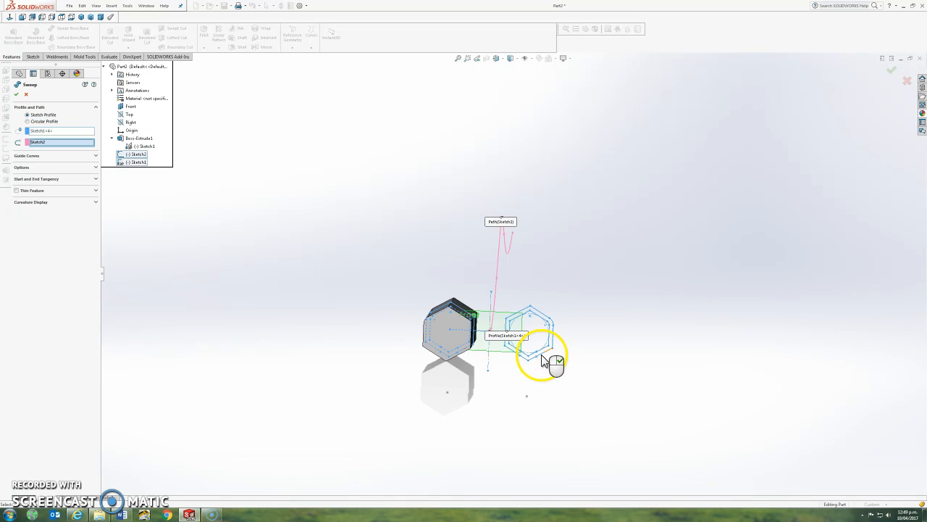
{"action": "middle_click_drag", "start_coordinate": [544, 360], "coordinate": [488, 326]}
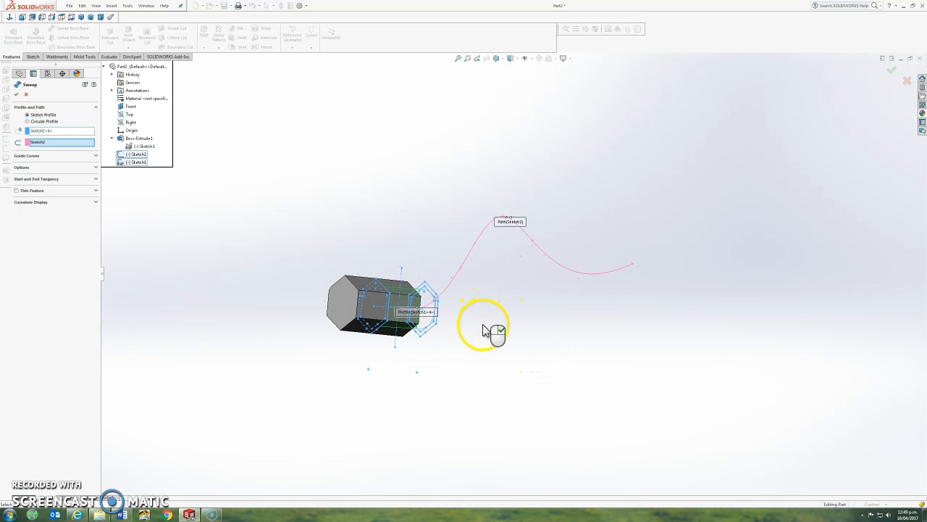
{"action": "scroll", "coordinate": [383, 307], "scroll_direction": "down", "scroll_amount": 3}
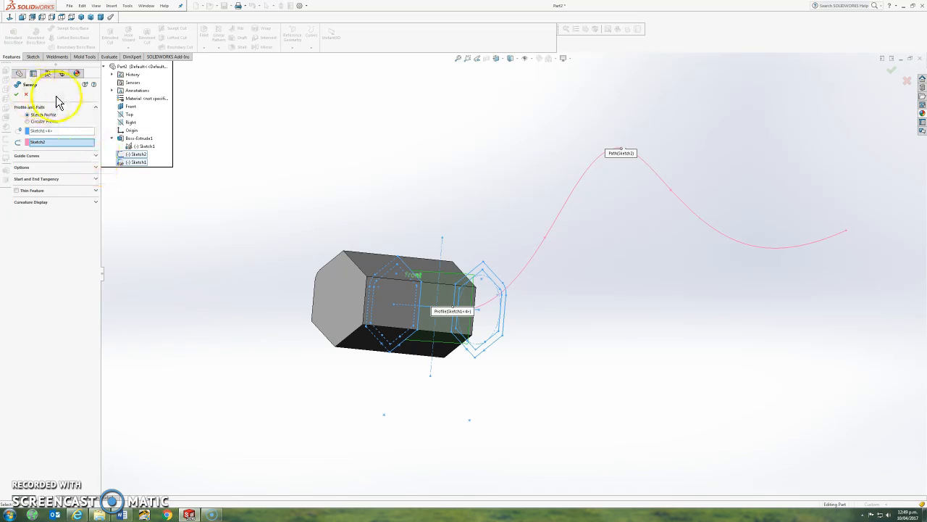
- Look at the sweep's guide curve options and switch the sweep to a circular profile along the spline
{"action": "left_click", "coordinate": [96, 202]}
{"action": "left_click", "coordinate": [96, 156]}
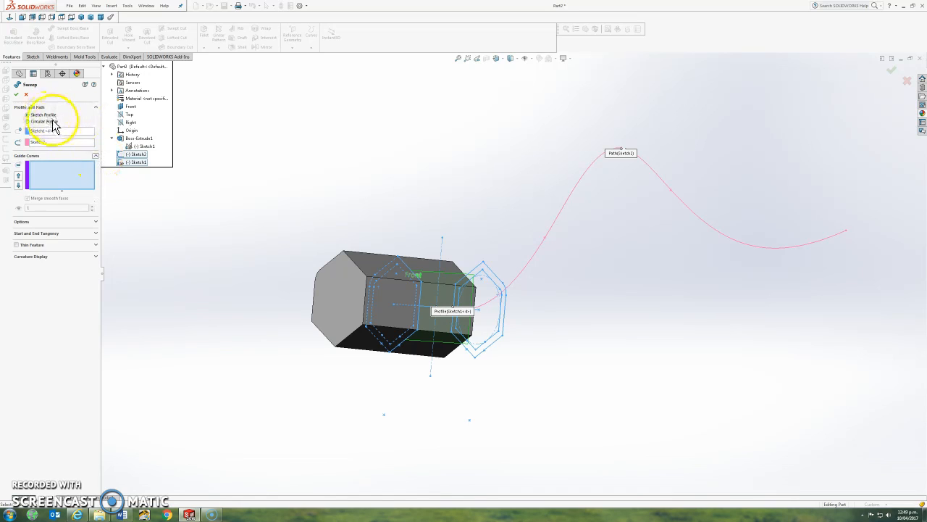
{"action": "left_click", "coordinate": [28, 121]}
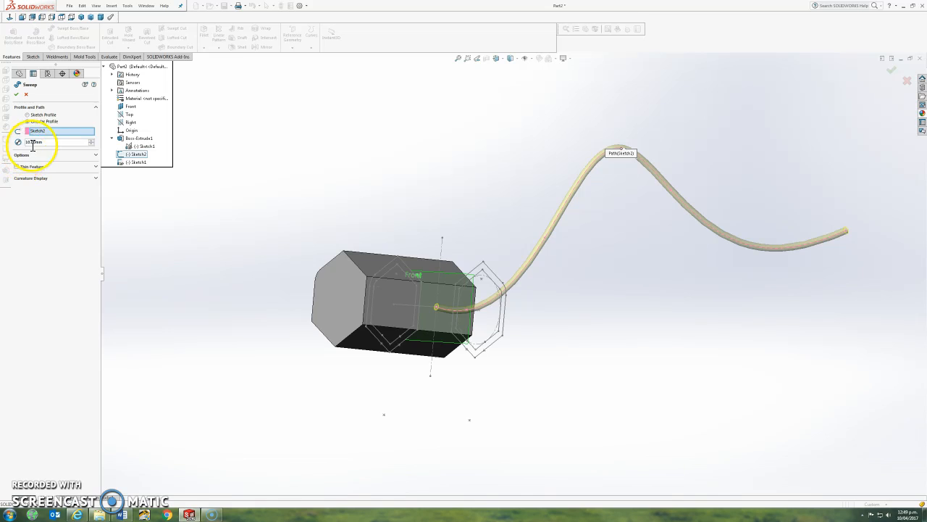
- Try a larger diameter for the circular sweep profile, then return to Sketch Profile and pick the hexagon sketch
{"action": "left_click", "coordinate": [92, 141]}
{"action": "left_click", "coordinate": [92, 141]}
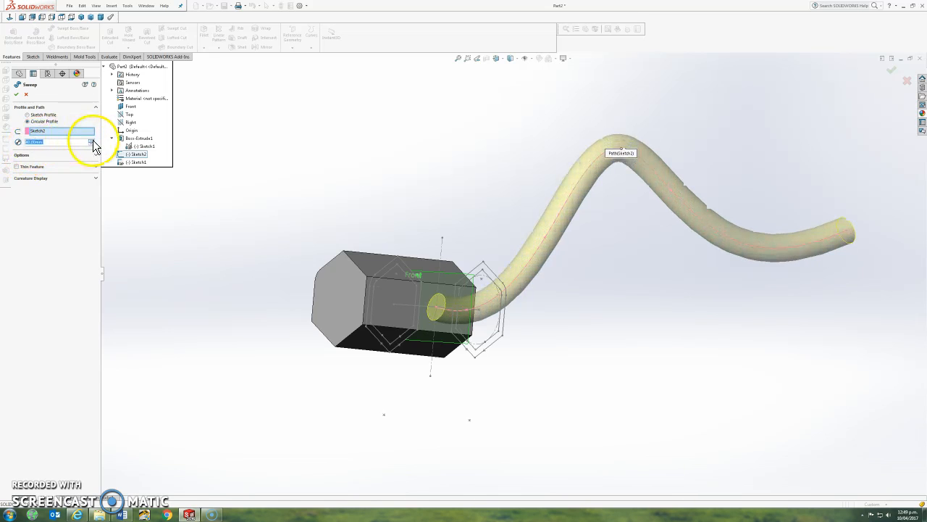
{"action": "left_click", "coordinate": [38, 115]}
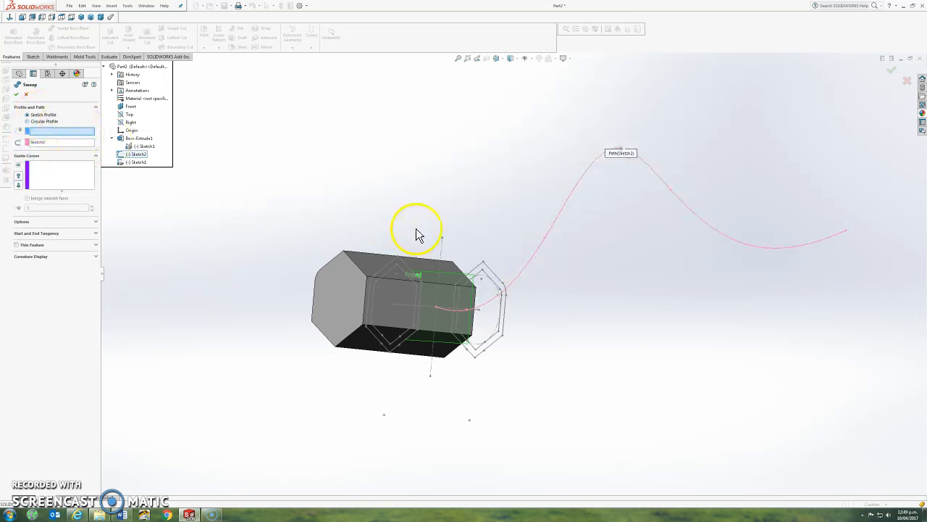
{"action": "left_click", "coordinate": [477, 281]}
{"action": "mouse_move", "coordinate": [384, 280]}
{"action": "middle_mouse_down"}
{"action": "mouse_move", "coordinate": [425, 311]}
{"action": "mouse_move", "coordinate": [420, 301]}
{"action": "mouse_move", "coordinate": [435, 308]}
{"action": "middle_mouse_up"}
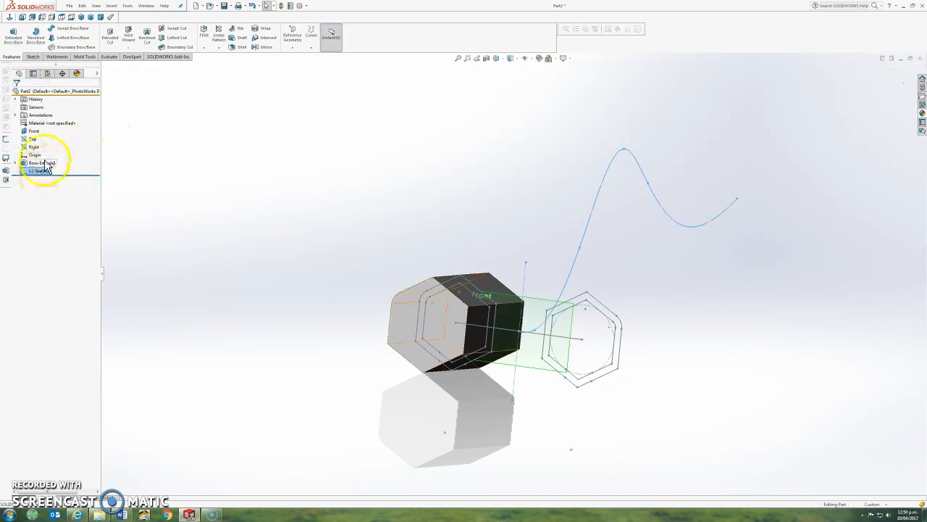
- Sketch a six-sided polygon on the Front plane, centred on the origin with an inscribed circle about 219 mm in diameter, and exit the sketch
{"action": "left_click", "coordinate": [32, 56]}
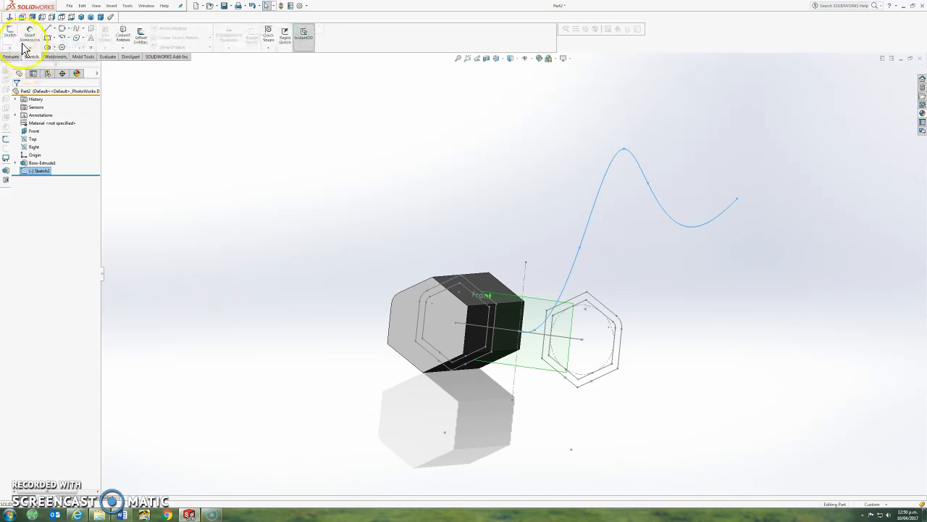
{"action": "left_click", "coordinate": [534, 310]}
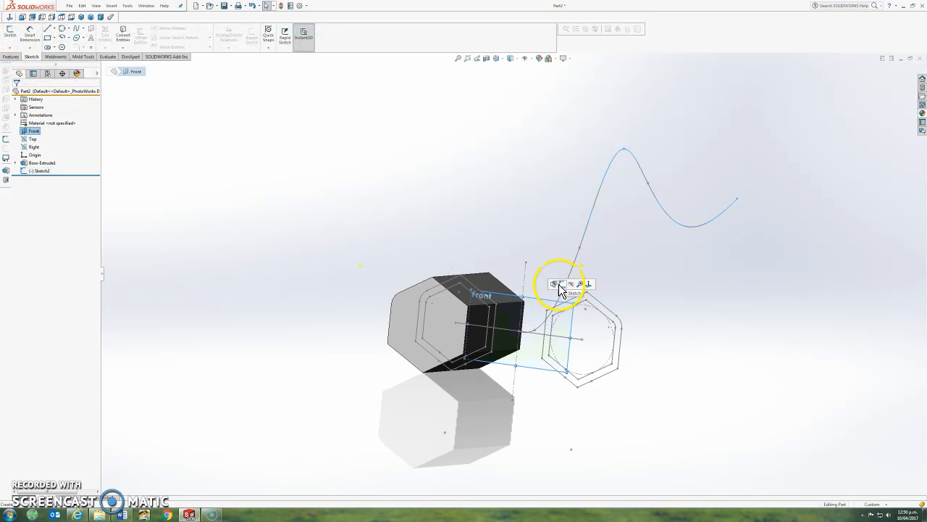
{"action": "left_click", "coordinate": [563, 286]}
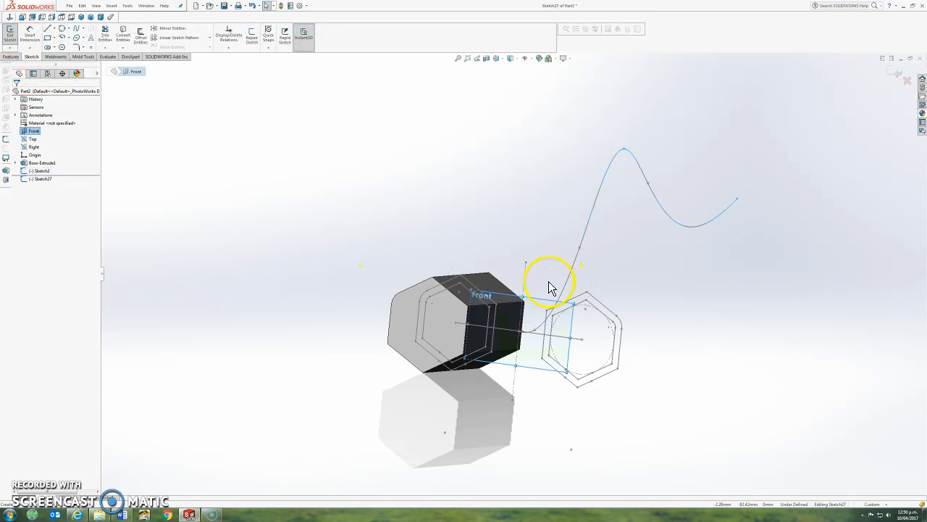
{"action": "left_click", "coordinate": [62, 46]}
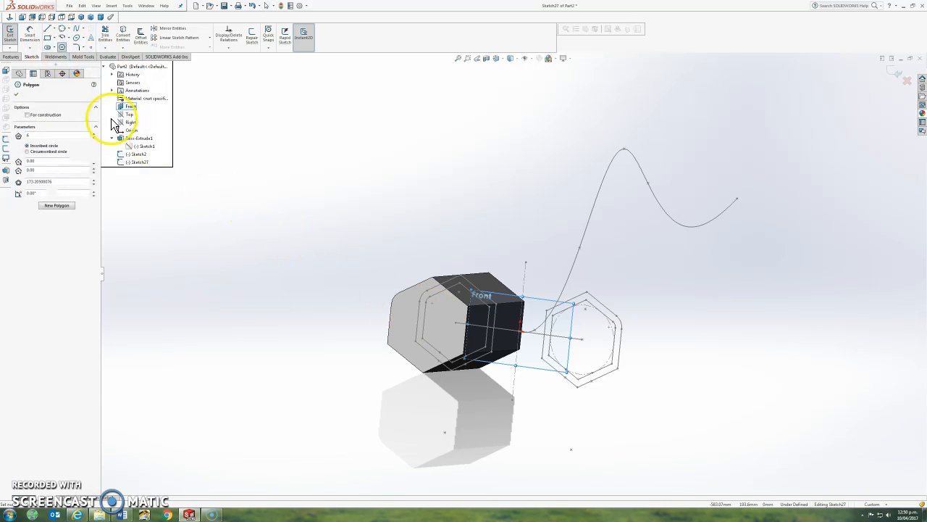
{"action": "left_click", "coordinate": [23, 17]}
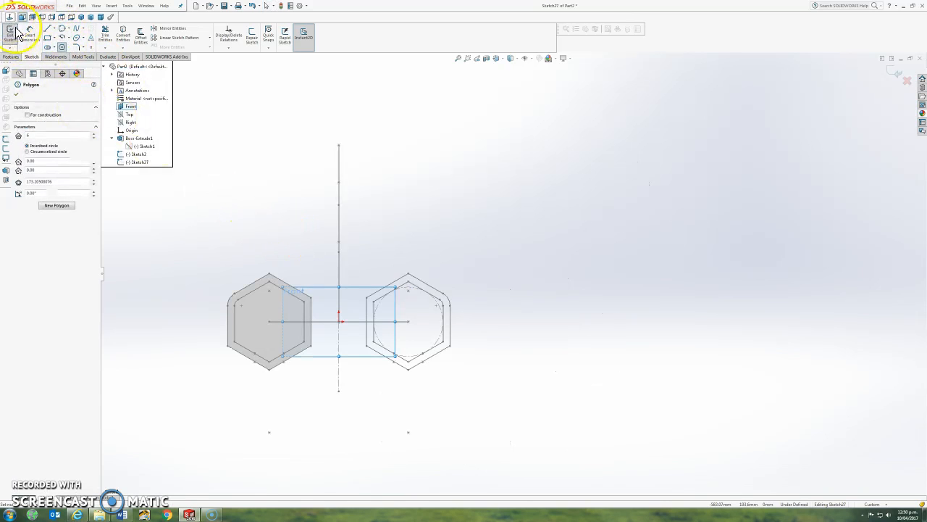
{"action": "left_click", "coordinate": [339, 321]}
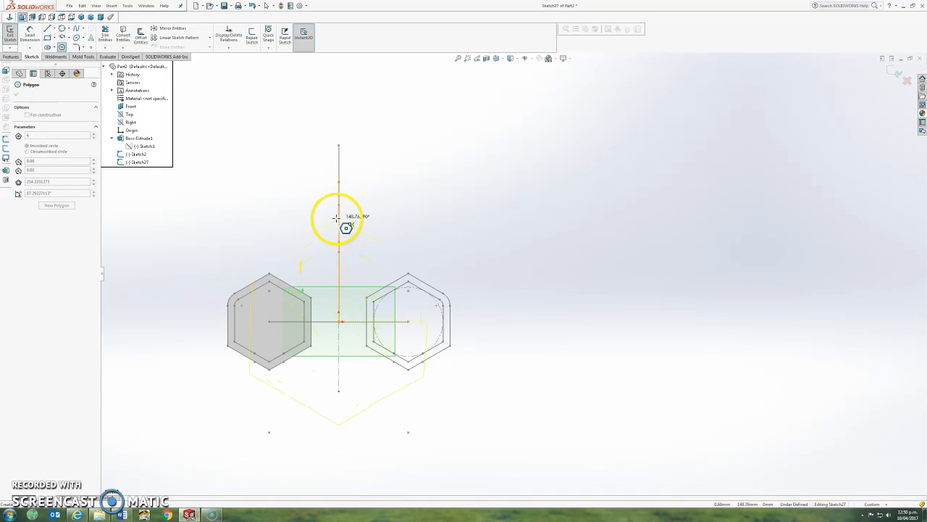
{"action": "left_click", "coordinate": [308, 239]}
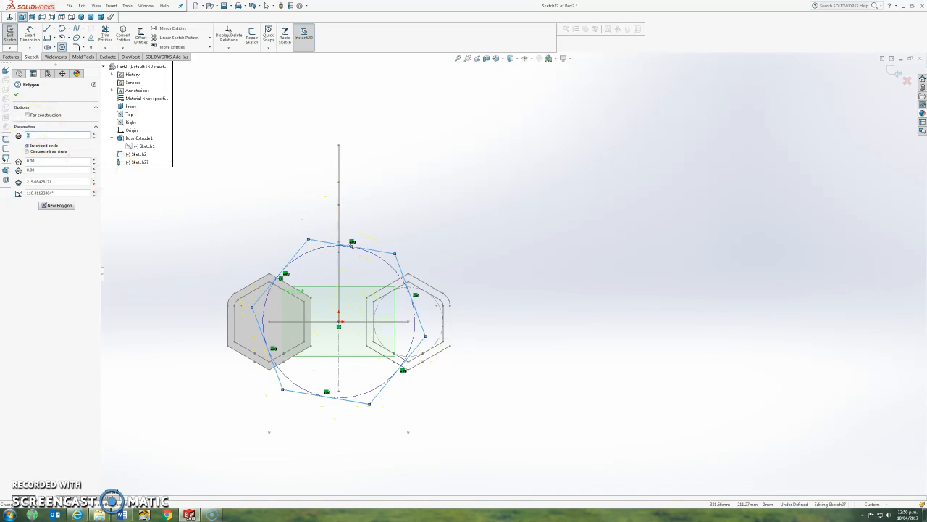
{"action": "left_click", "coordinate": [17, 95]}
{"action": "left_click", "coordinate": [10, 34]}
- Try to sweep the new hexagon sketch along the spline path, then cancel the sweep
{"action": "middle_click_drag", "start_coordinate": [217, 221], "coordinate": [178, 230]}
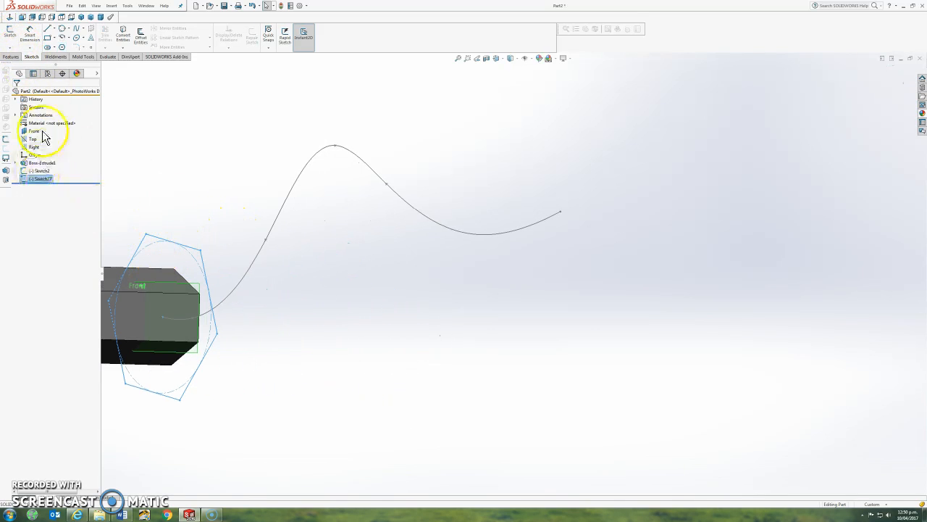
{"action": "left_click", "coordinate": [12, 57]}
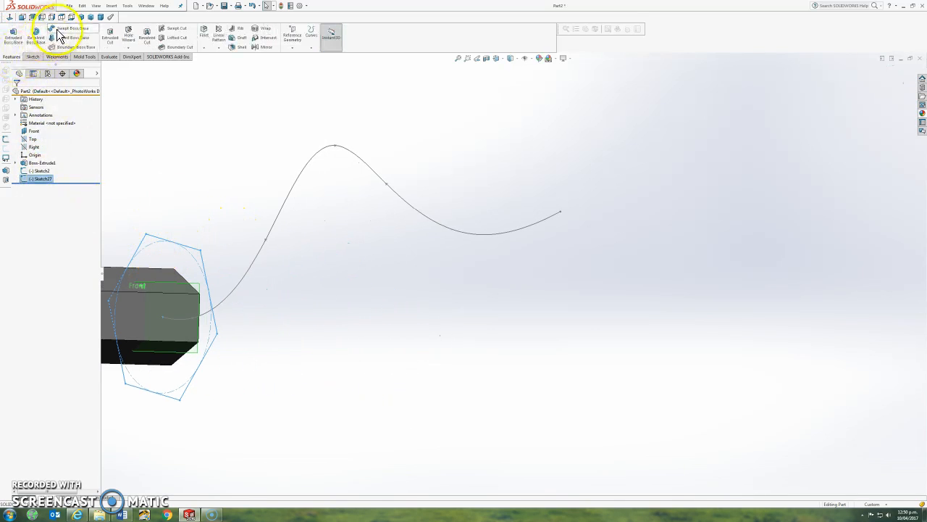
{"action": "left_click", "coordinate": [58, 32]}
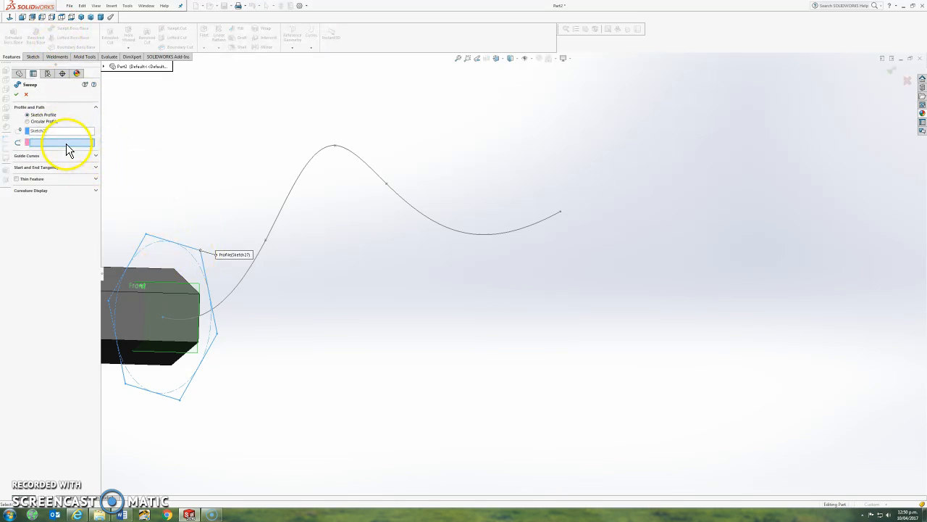
{"action": "left_click", "coordinate": [277, 221]}
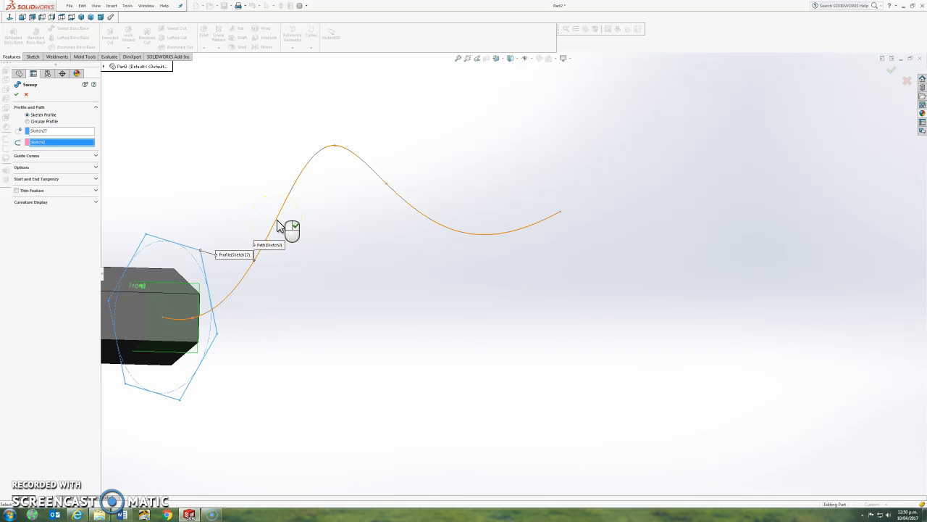
{"action": "mouse_move", "coordinate": [203, 215]}
{"action": "middle_mouse_down"}
{"action": "mouse_move", "coordinate": [217, 207]}
{"action": "mouse_move", "coordinate": [214, 216]}
{"action": "middle_mouse_up"}
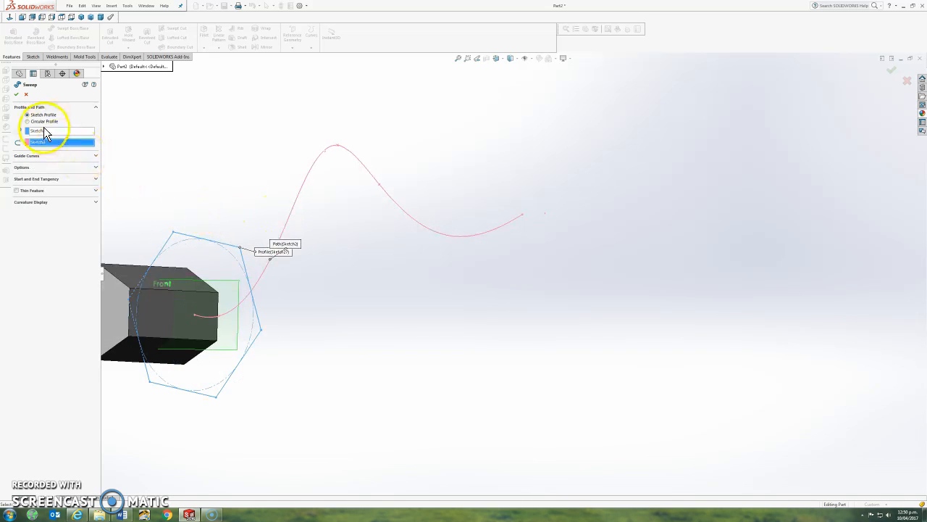
{"action": "left_click", "coordinate": [54, 133]}
{"action": "scroll", "coordinate": [238, 211], "scroll_direction": "up", "scroll_amount": 4}
{"action": "scroll", "coordinate": [316, 227], "scroll_direction": "down", "scroll_amount": 2}
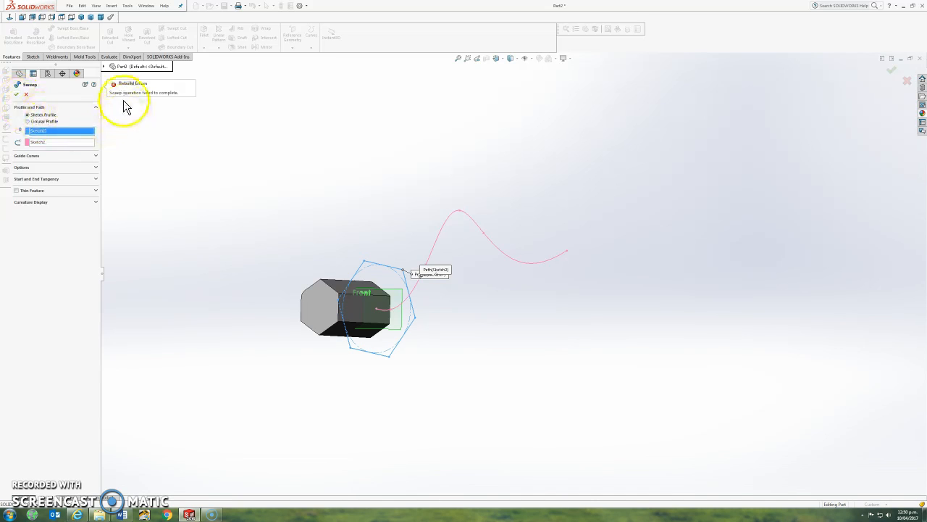
{"action": "scroll", "coordinate": [239, 196], "scroll_direction": "down", "scroll_amount": 1}
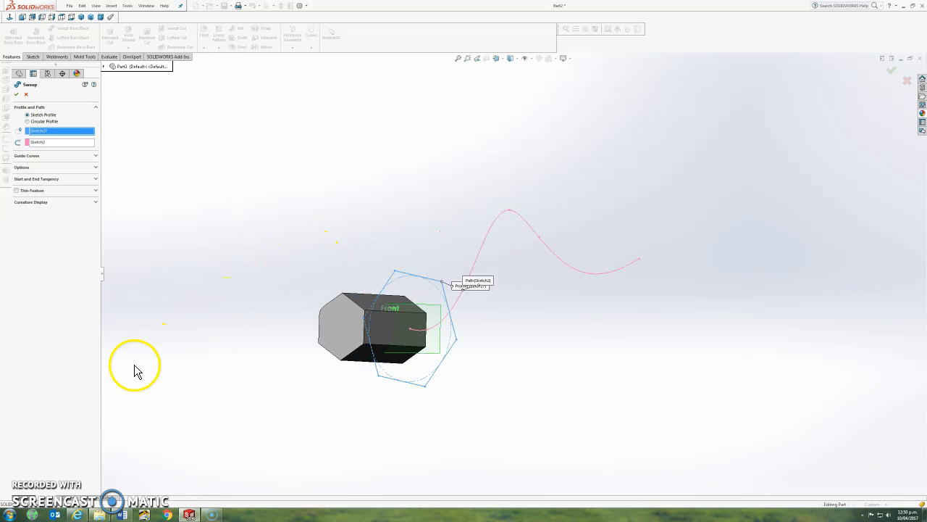
{"action": "left_click", "coordinate": [39, 142]}
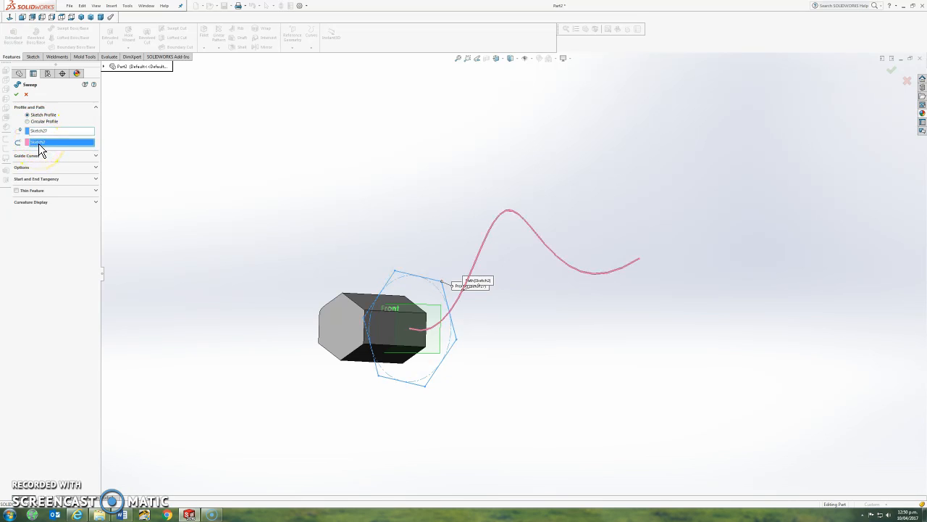
{"action": "left_click", "coordinate": [26, 94]}
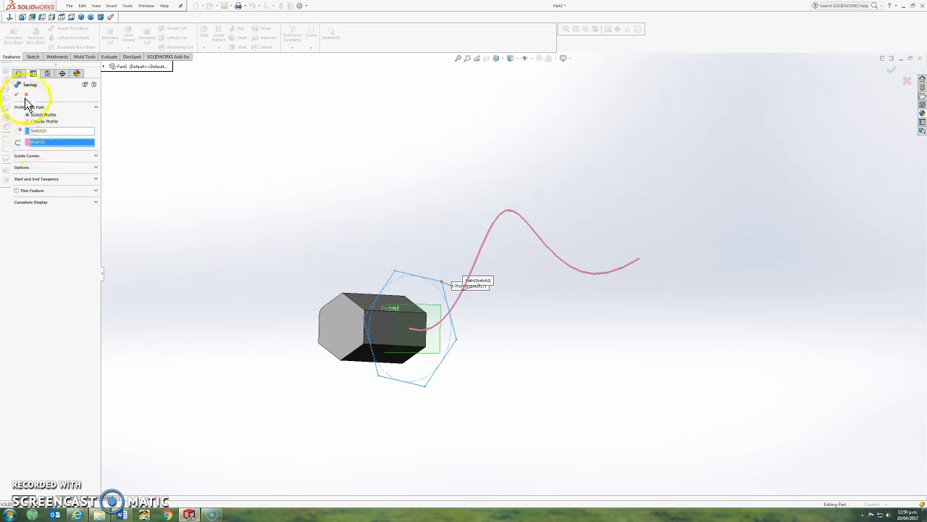
- Open the spline path sketch for editing and try flattening the curve after its peak with the tangent handles
{"action": "left_click", "coordinate": [39, 171]}
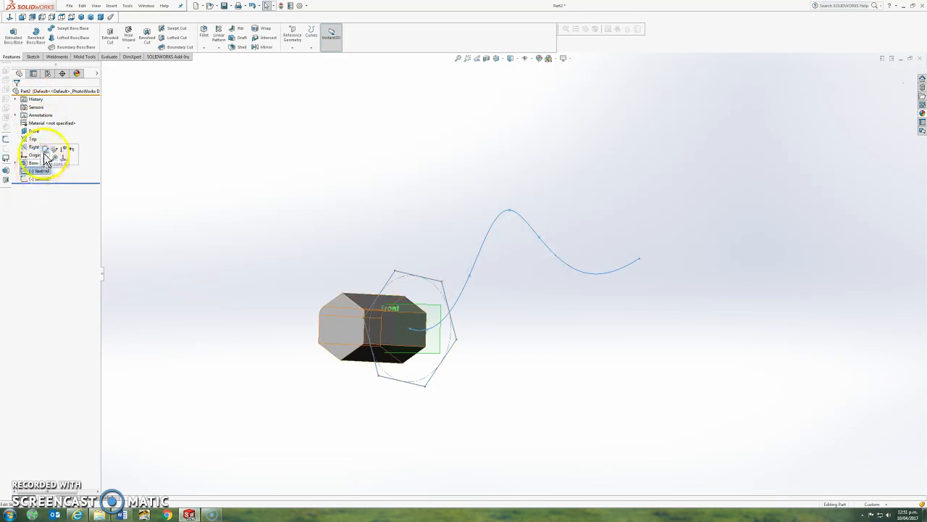
{"action": "left_click", "coordinate": [45, 149]}
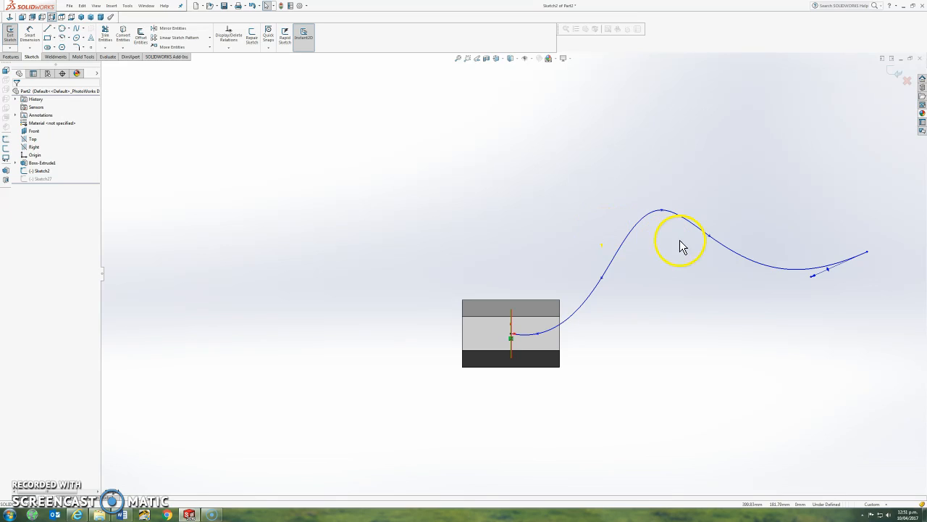
{"action": "left_click_drag", "start_coordinate": [810, 272], "coordinate": [809, 240]}
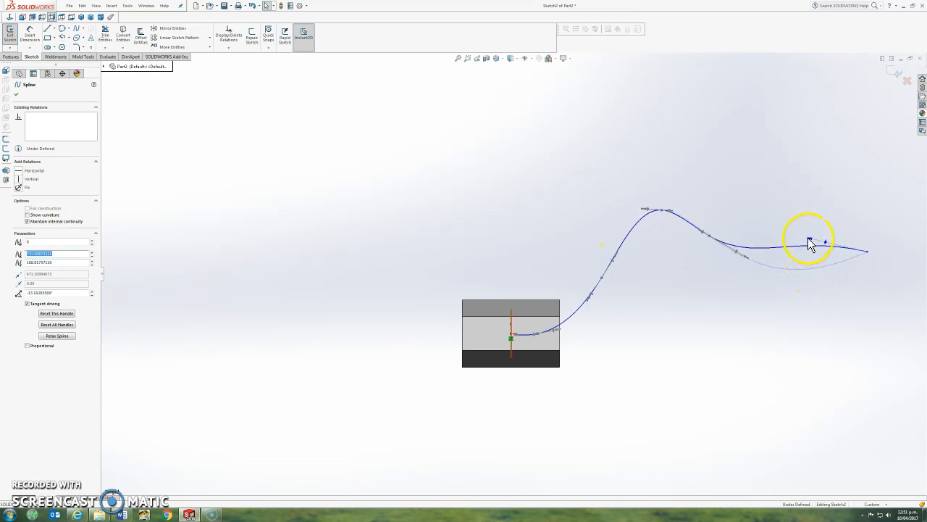
{"action": "left_click", "coordinate": [760, 288]}
{"action": "left_click", "coordinate": [654, 218]}
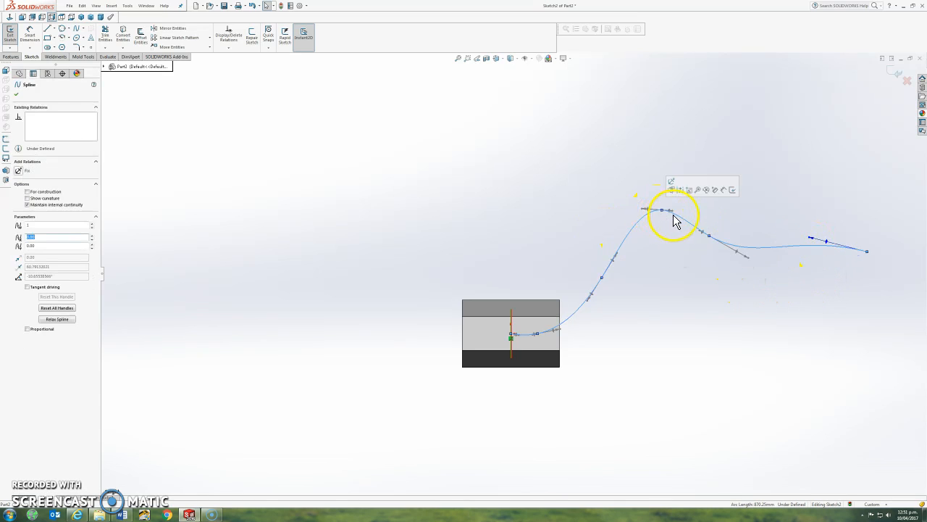
{"action": "left_click_drag", "start_coordinate": [753, 265], "coordinate": [741, 247]}
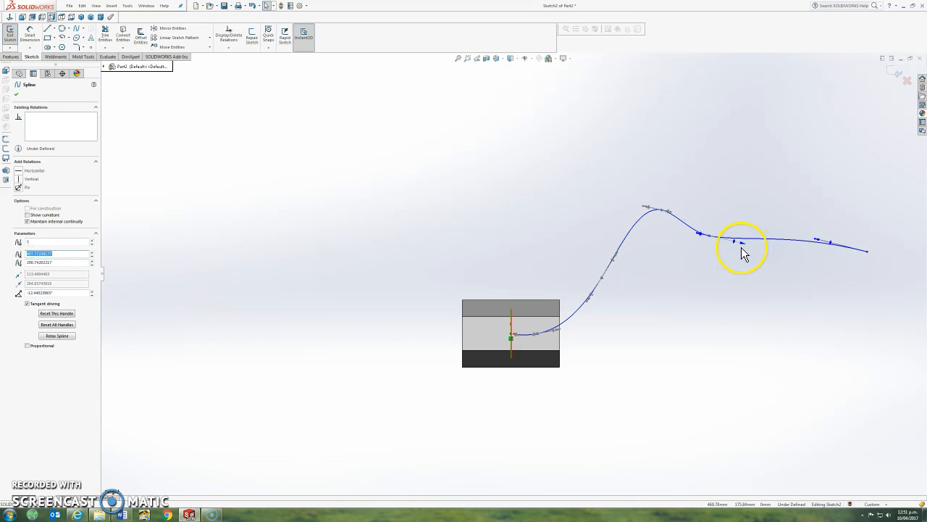
- Replace the spline with four connected straight lines starting at the origin and rising in angled segments, and exit the sketch
{"action": "left_click_drag", "start_coordinate": [467, 147], "coordinate": [888, 377]}
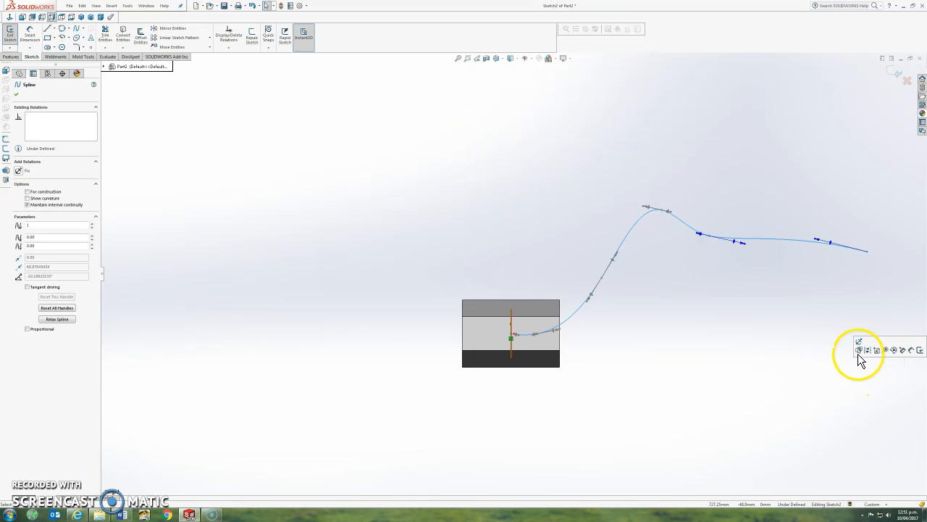
{"action": "key", "text": "Delete"}
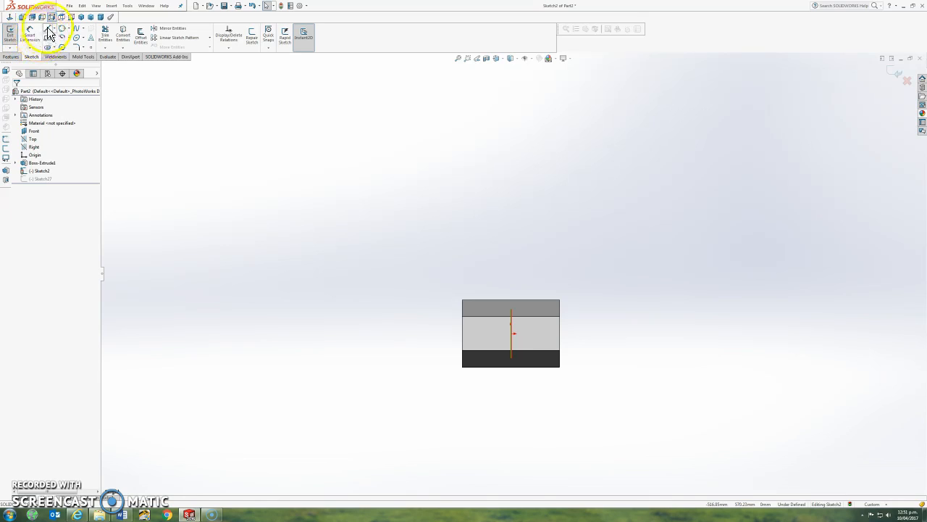
{"action": "left_click", "coordinate": [47, 32]}
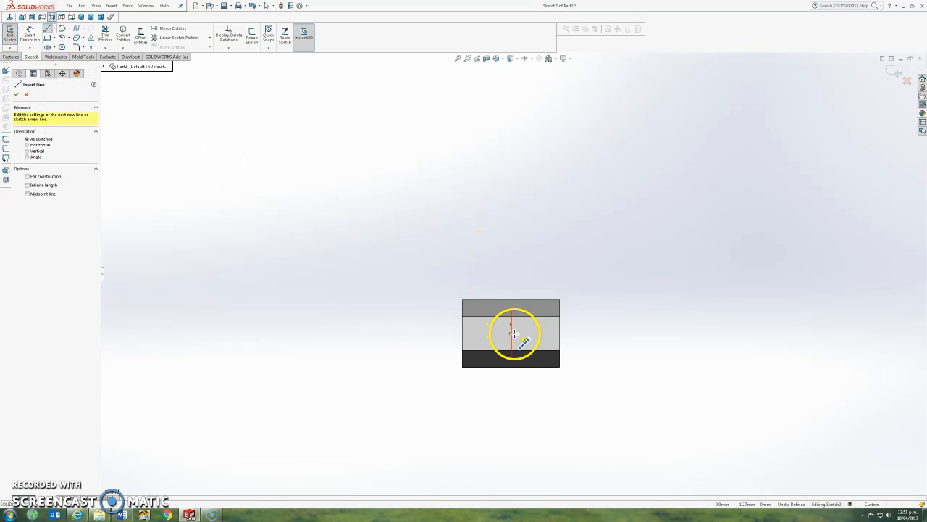
{"action": "left_click", "coordinate": [513, 333]}
{"action": "left_click", "coordinate": [660, 333]}
{"action": "left_click", "coordinate": [747, 244]}
{"action": "left_click", "coordinate": [884, 175]}
{"action": "scroll", "coordinate": [910, 243], "scroll_direction": "up", "scroll_amount": 3}
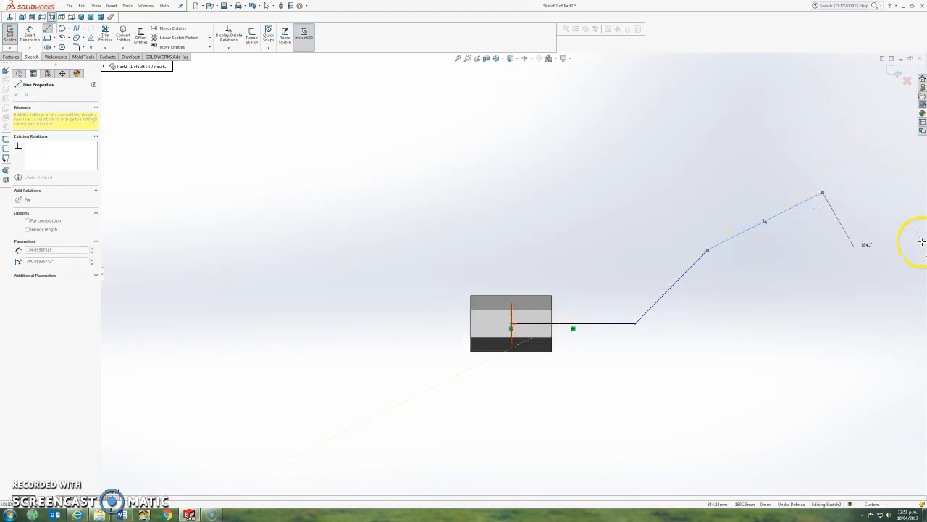
{"action": "left_click", "coordinate": [864, 219]}
{"action": "key", "text": "Escape"}
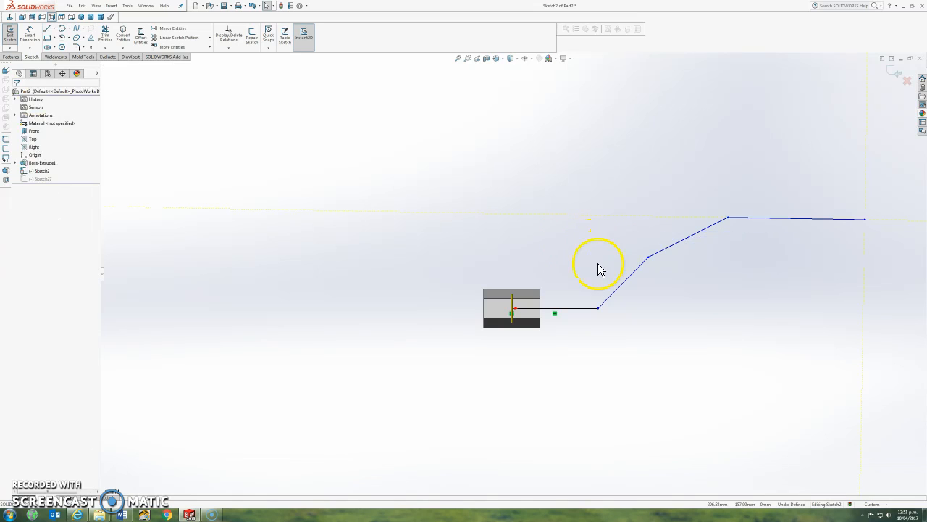
{"action": "left_click", "coordinate": [10, 33]}
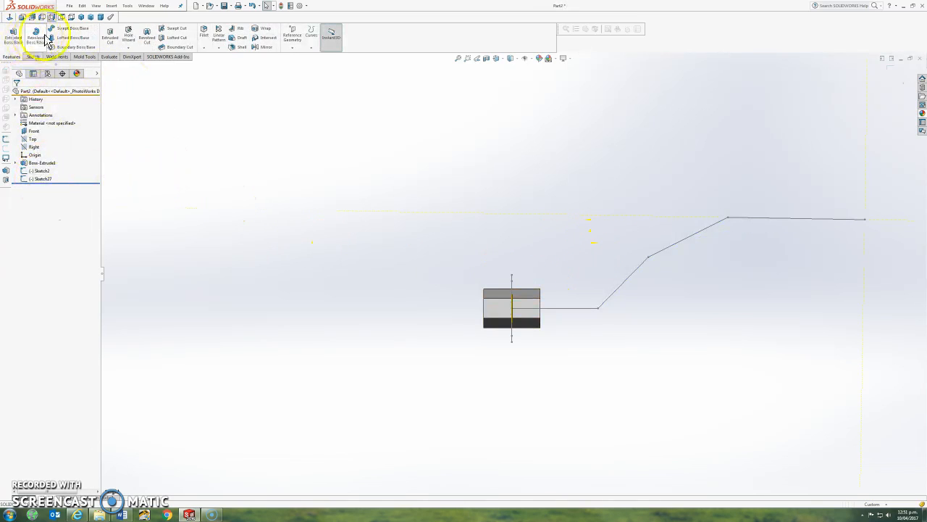
- Create a Swept Boss/Base using the large hexagon sketch as the profile and the straight-segment sketch as the path
{"action": "left_click", "coordinate": [69, 29]}
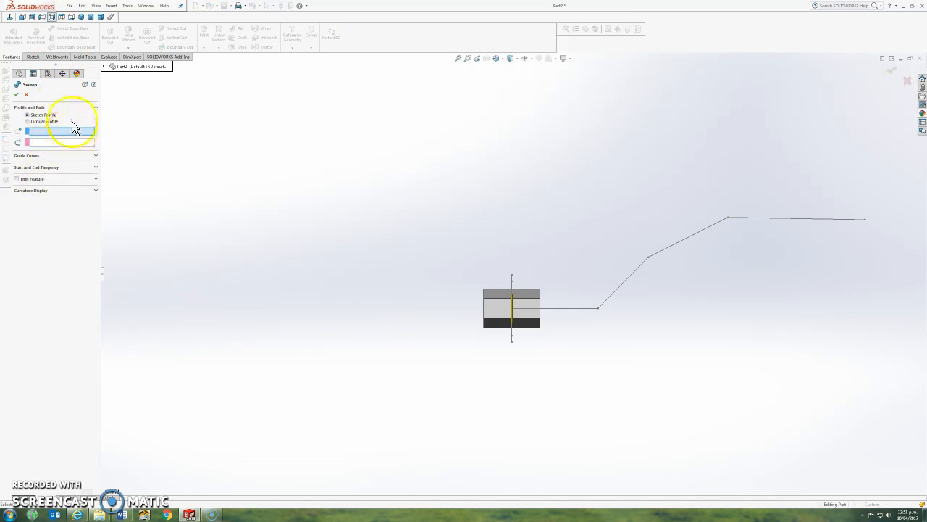
{"action": "left_click", "coordinate": [104, 66]}
{"action": "left_click", "coordinate": [143, 148]}
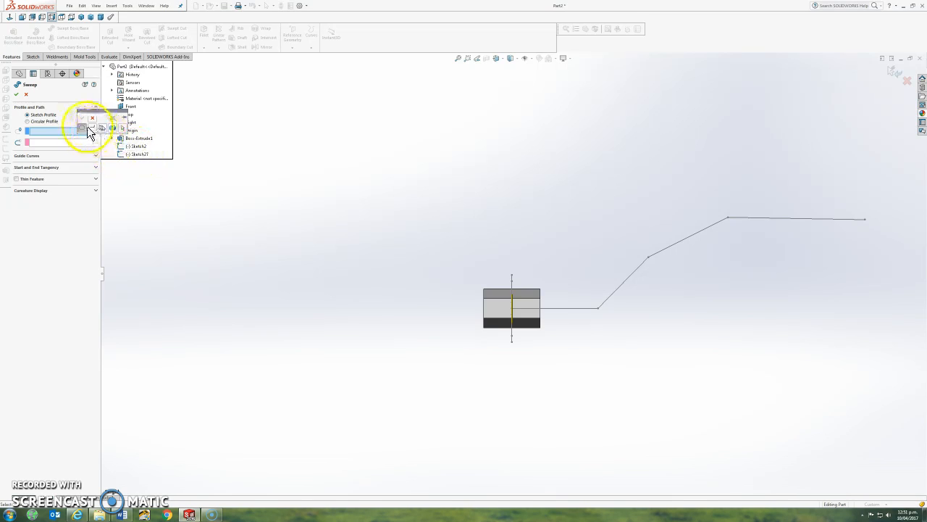
{"action": "left_click", "coordinate": [133, 155]}
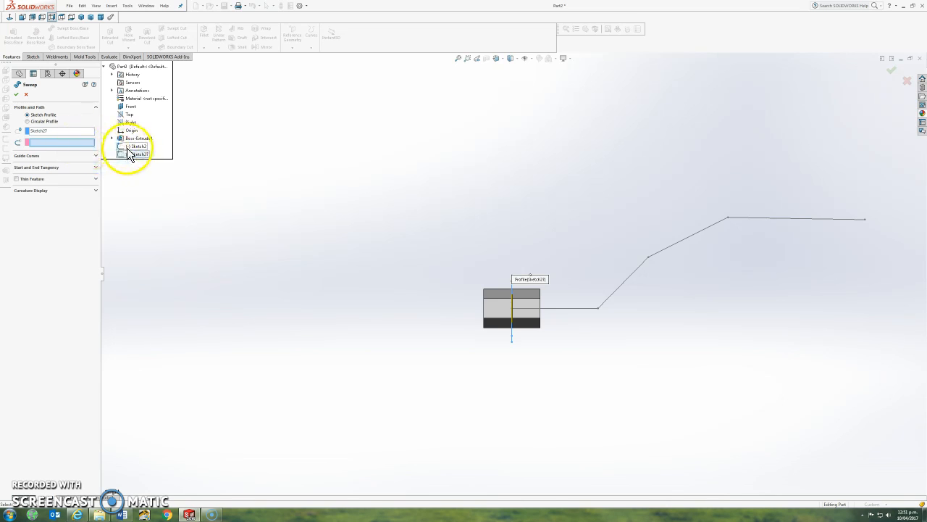
{"action": "left_click", "coordinate": [148, 147]}
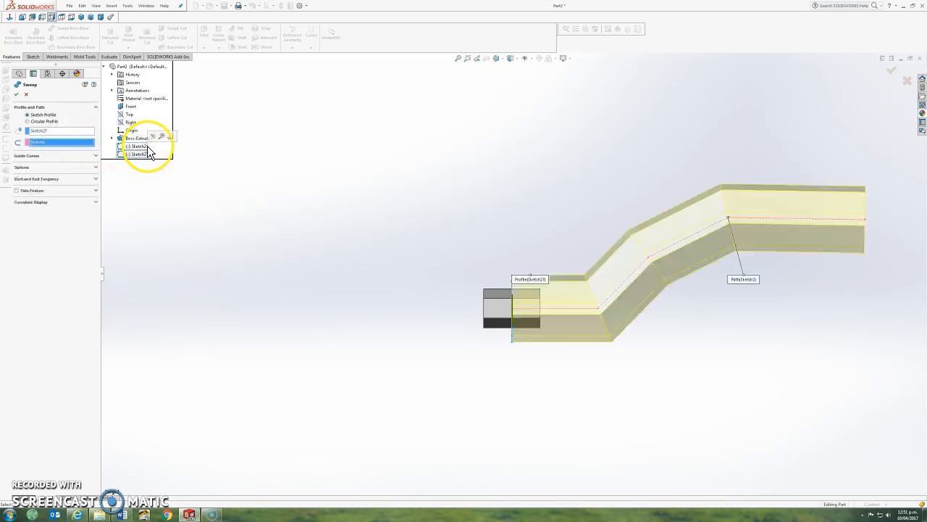
{"action": "middle_click_drag", "start_coordinate": [349, 213], "coordinate": [420, 224]}
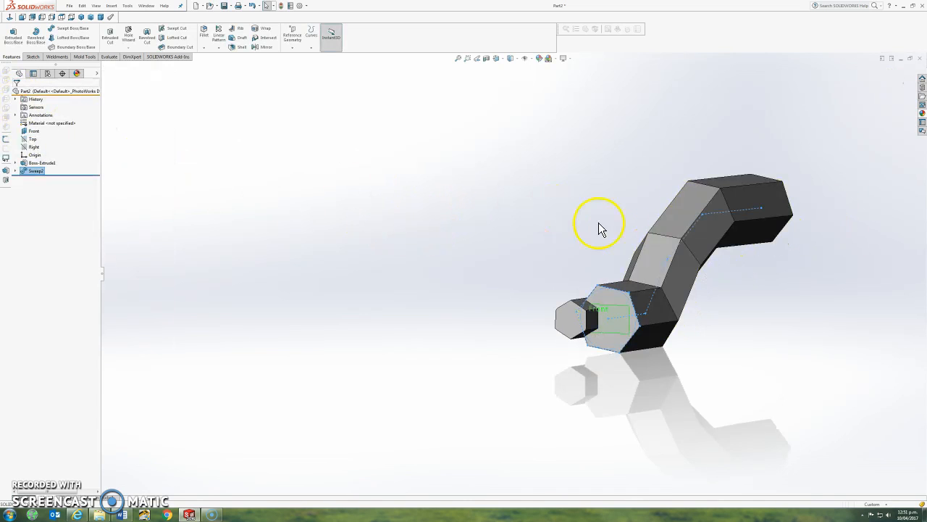
- Examine the swept body and highlight its hexagon profile sketch and its straight-segment path sketch
{"action": "scroll", "coordinate": [630, 231], "scroll_direction": "down", "scroll_amount": 2}
{"action": "middle_click_drag", "start_coordinate": [709, 242], "coordinate": [708, 243]}
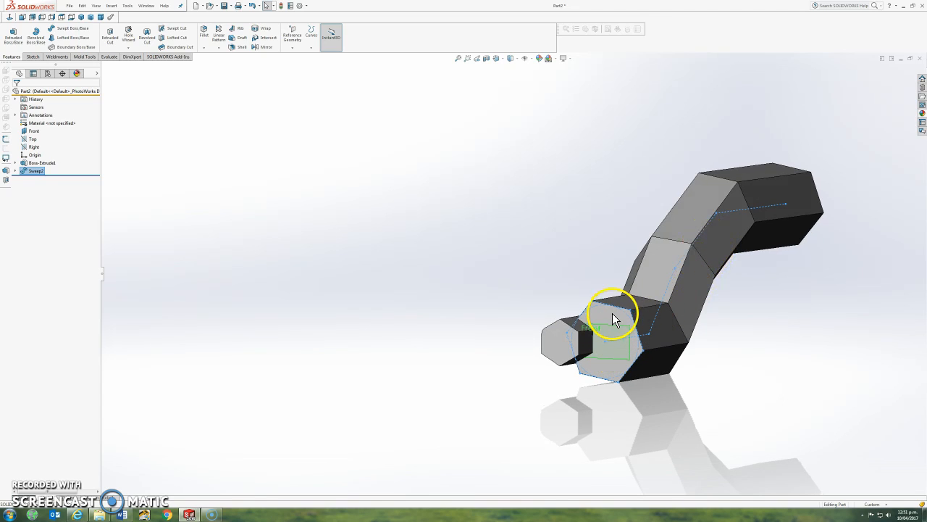
{"action": "left_click", "coordinate": [15, 170]}
{"action": "left_click", "coordinate": [47, 178]}
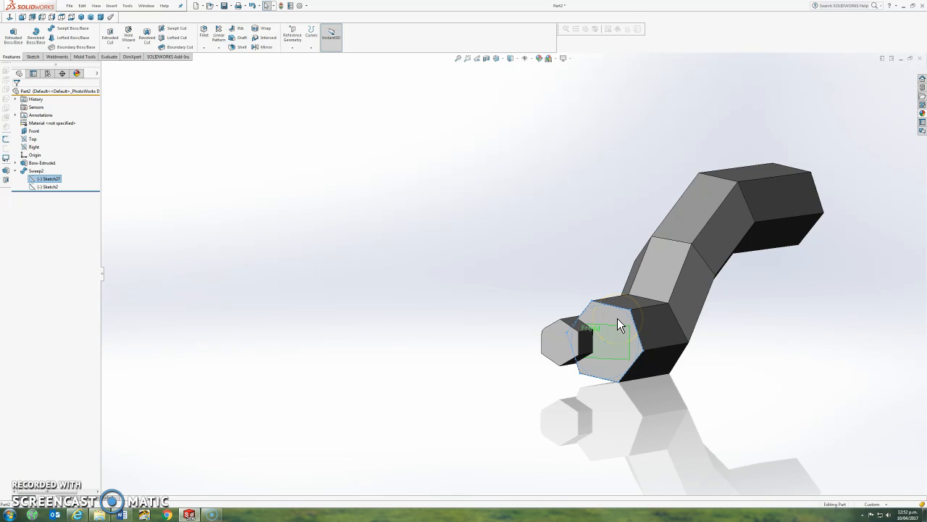
{"action": "left_click", "coordinate": [52, 187]}
{"action": "middle_click_drag", "start_coordinate": [441, 268], "coordinate": [366, 233]}
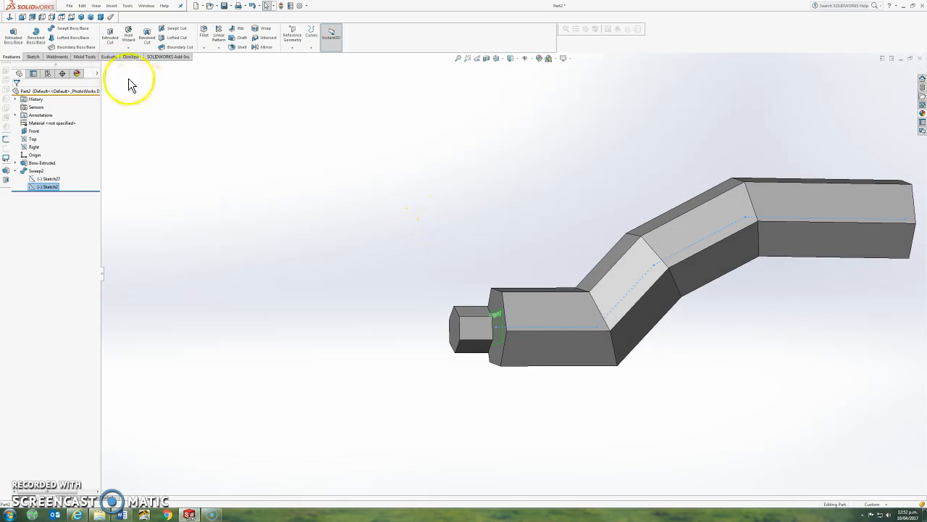
- Sketch a centerpoint straight slot about 24 mm wide, lengthwise on the upper face of the sweep's first segment, and exit the sketch
{"action": "left_click", "coordinate": [113, 34]}
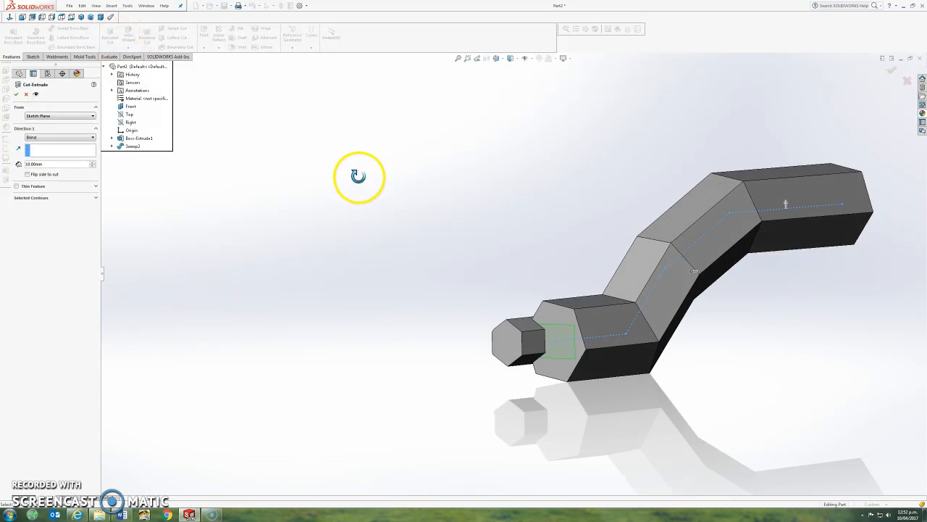
{"action": "left_click", "coordinate": [27, 95]}
{"action": "left_click", "coordinate": [538, 331]}
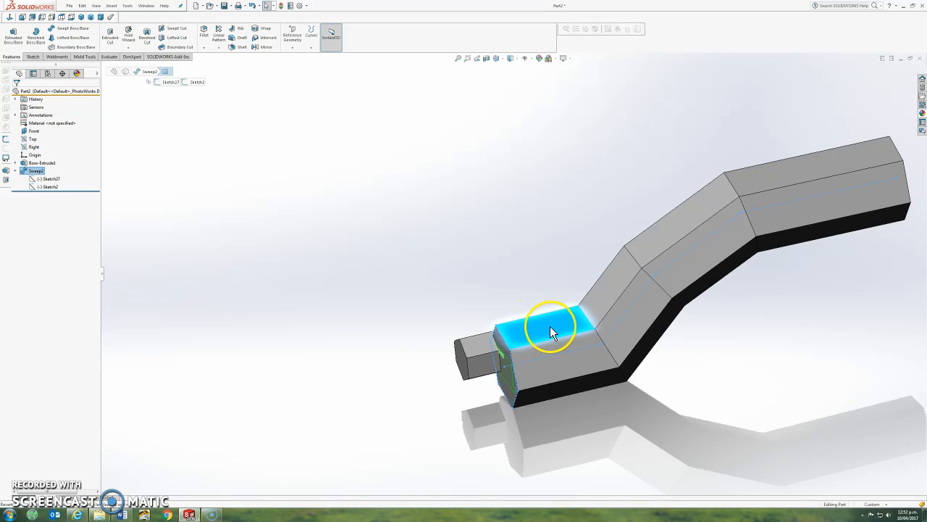
{"action": "right_click", "coordinate": [550, 326]}
{"action": "left_click", "coordinate": [565, 316]}
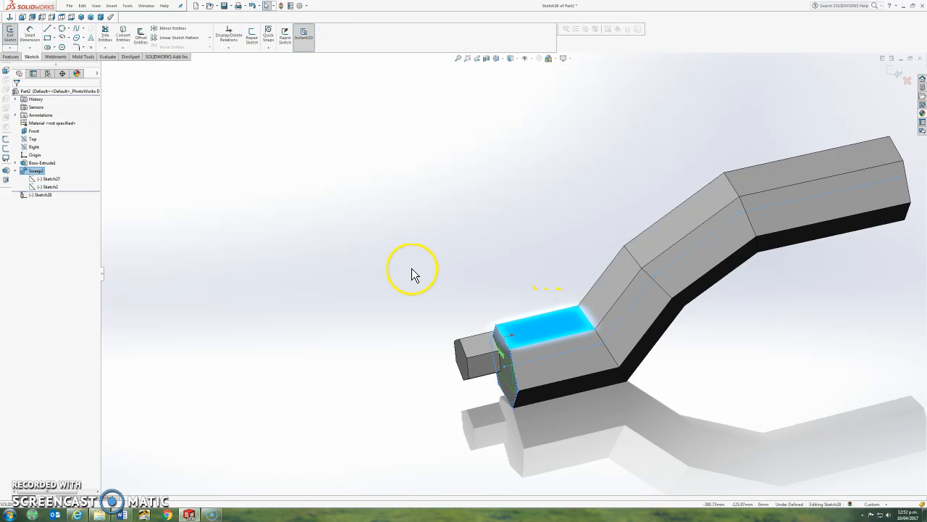
{"action": "left_click", "coordinate": [48, 45]}
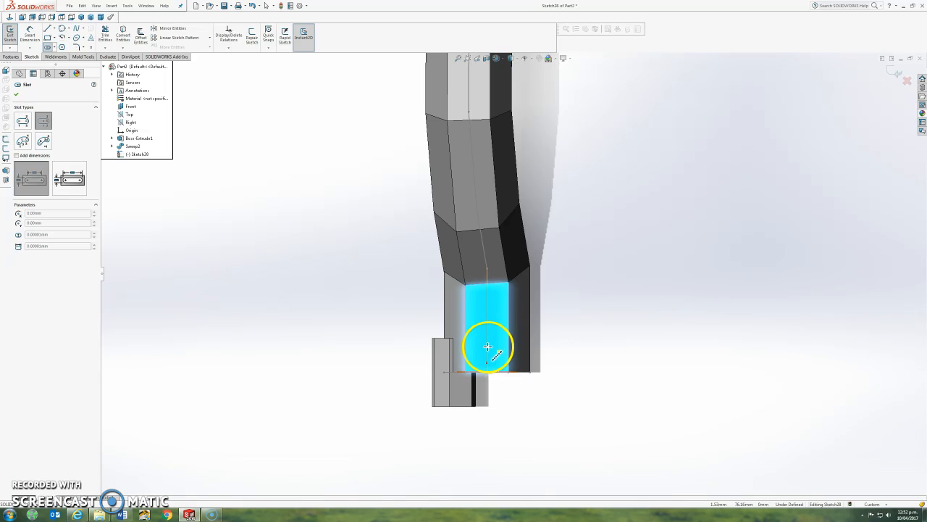
{"action": "left_click", "coordinate": [488, 347]}
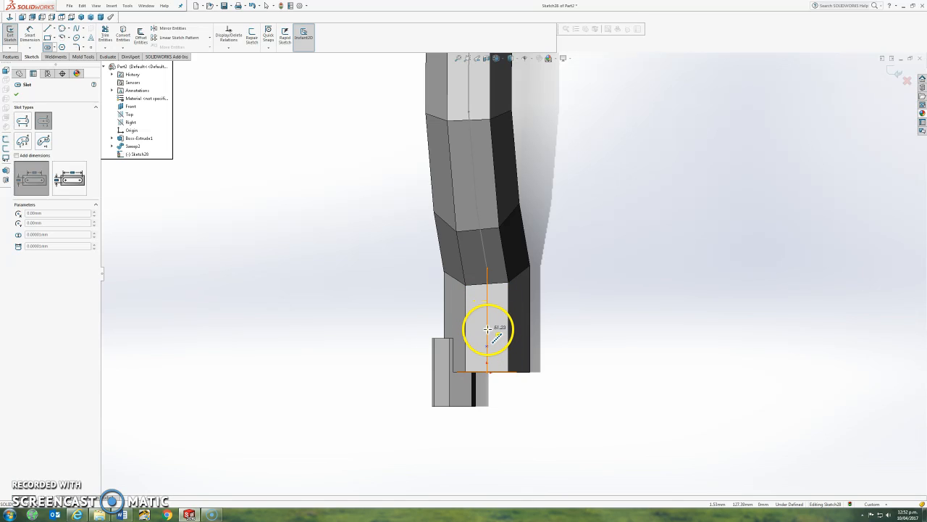
{"action": "left_click", "coordinate": [491, 329]}
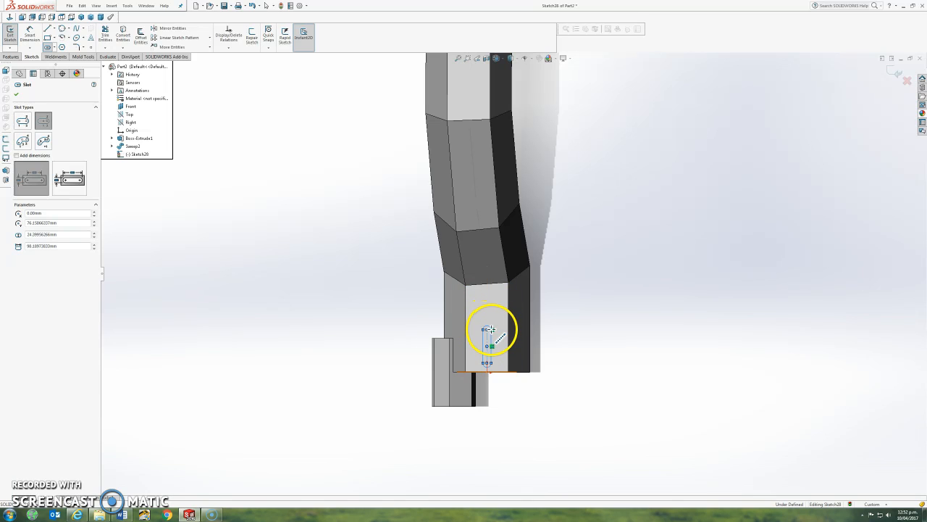
{"action": "left_click", "coordinate": [15, 94]}
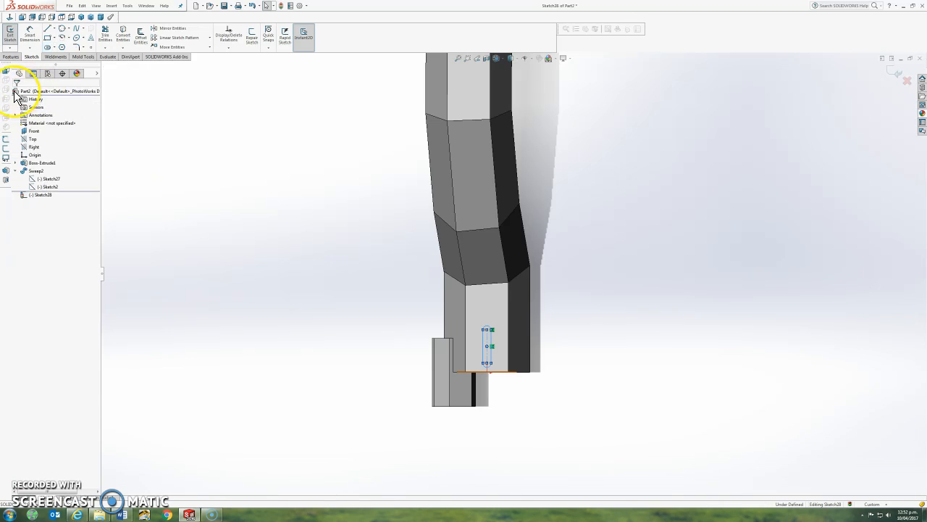
{"action": "left_click", "coordinate": [9, 40]}
- Cut the slot through the swept body with an Extruded Cut using the Through All end condition
{"action": "left_click", "coordinate": [112, 34]}
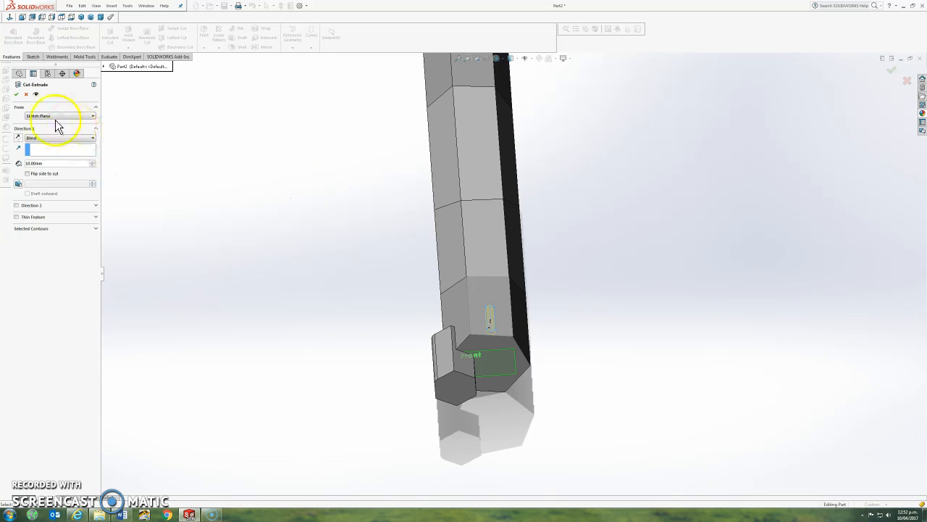
{"action": "left_click", "coordinate": [40, 138]}
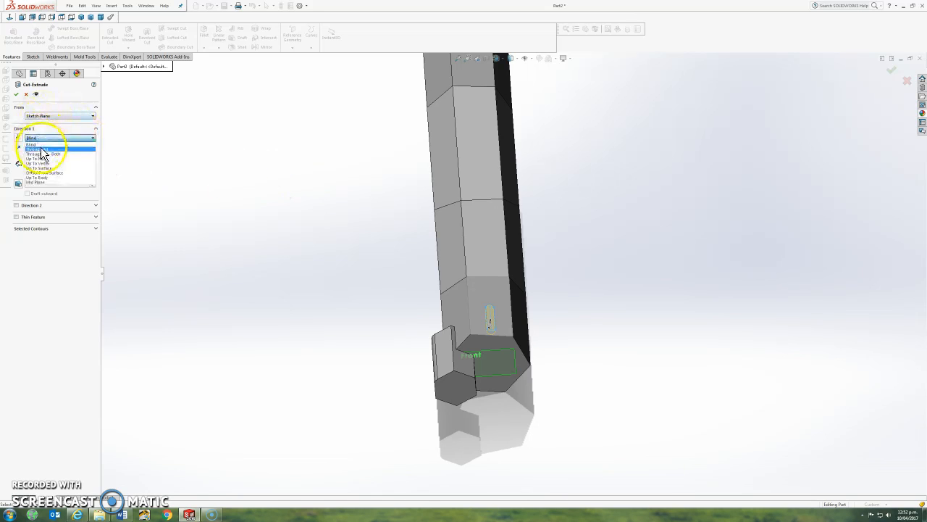
{"action": "left_click", "coordinate": [41, 148]}
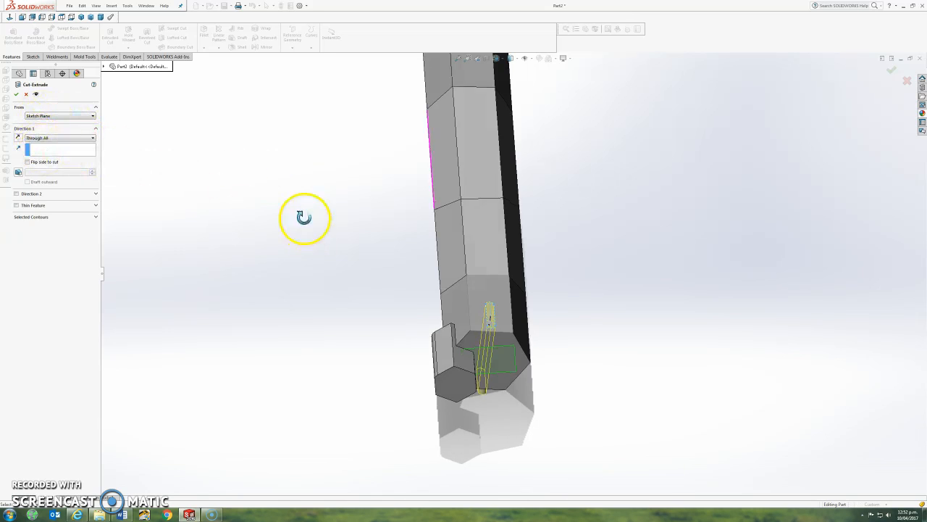
{"action": "left_click", "coordinate": [17, 94]}
{"action": "middle_click_drag", "start_coordinate": [281, 162], "coordinate": [254, 99]}
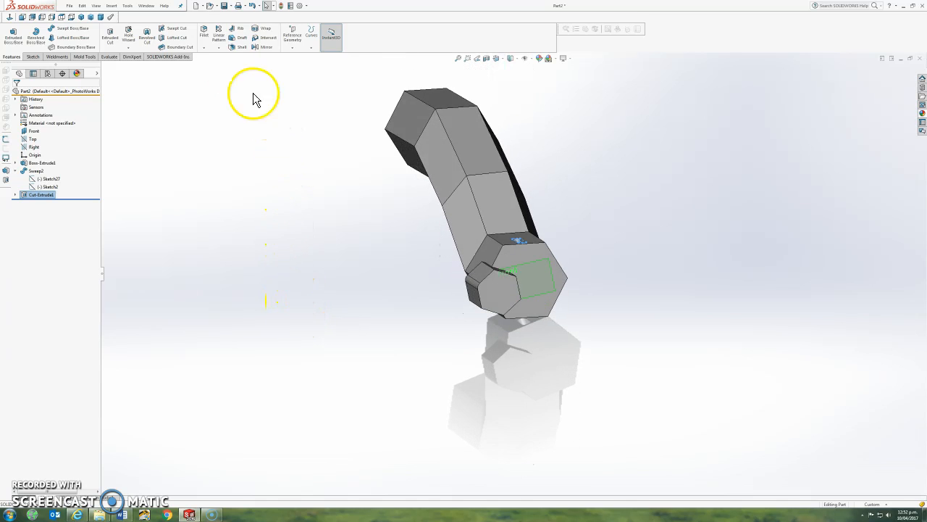
- Begin a Revolved Cut sketch on the Top plane and draw a vertical centerline about 538 mm long through the origin
{"action": "left_click", "coordinate": [147, 38]}
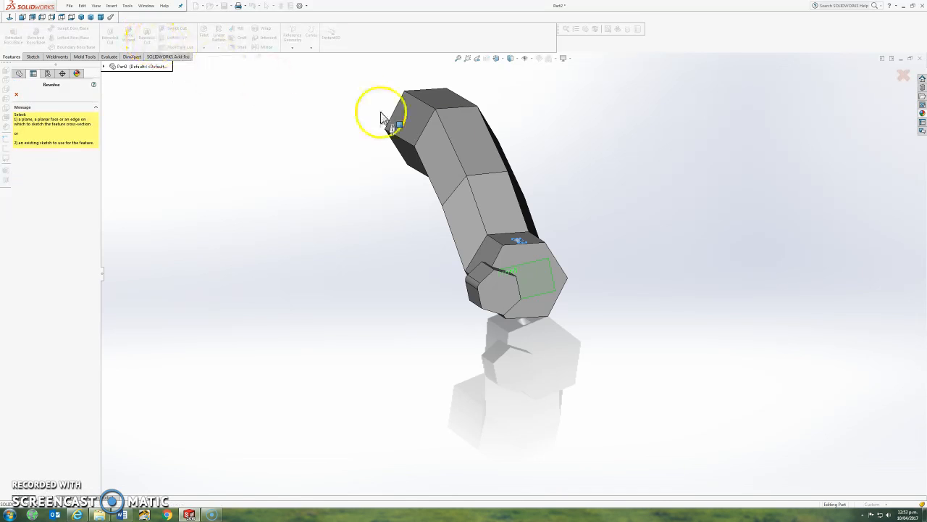
{"action": "left_click", "coordinate": [104, 67]}
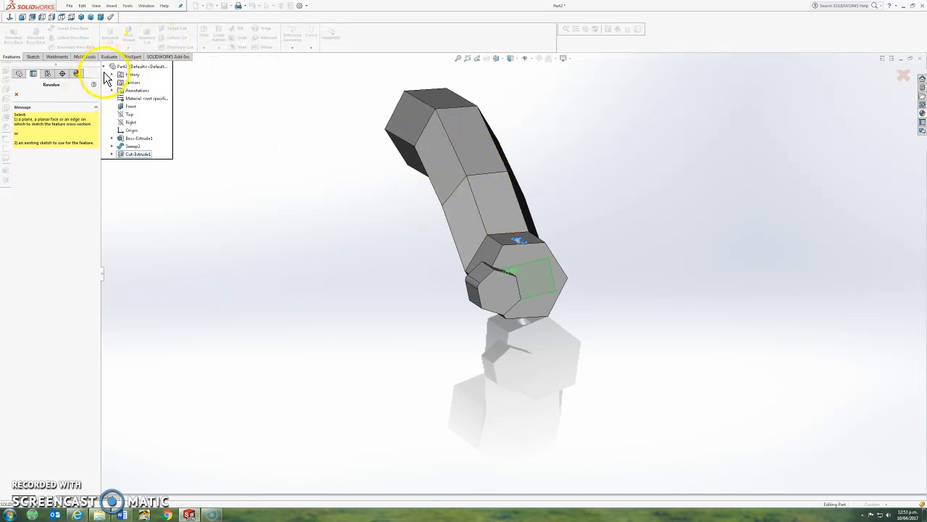
{"action": "left_click", "coordinate": [130, 114]}
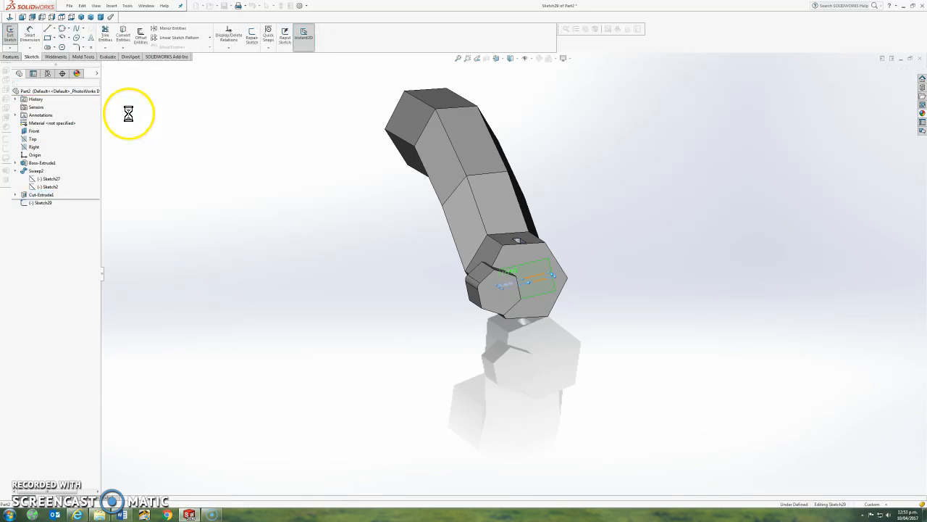
{"action": "left_click", "coordinate": [9, 15]}
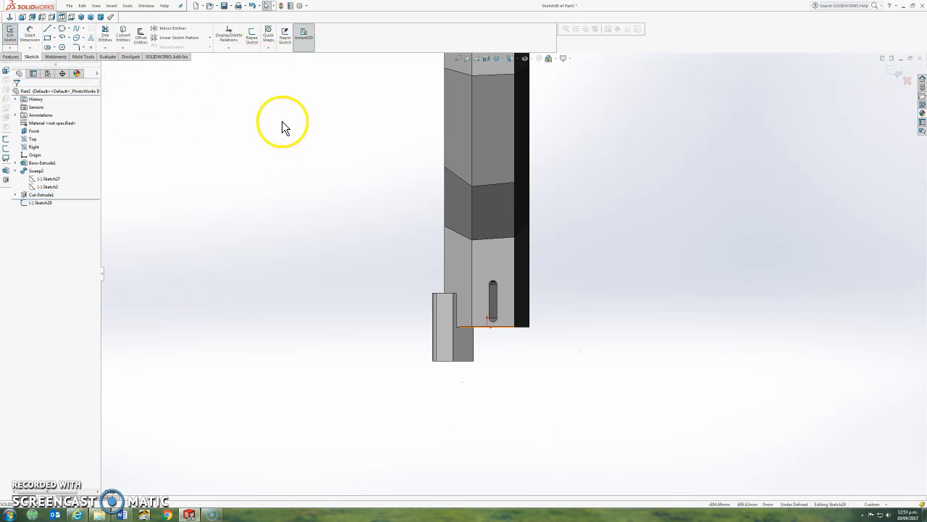
{"action": "left_click", "coordinate": [54, 30]}
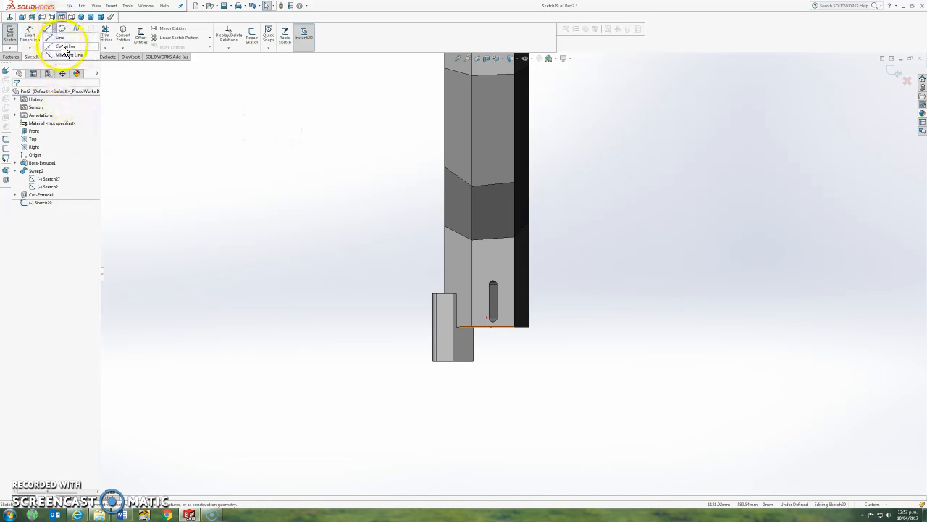
{"action": "left_click", "coordinate": [64, 46]}
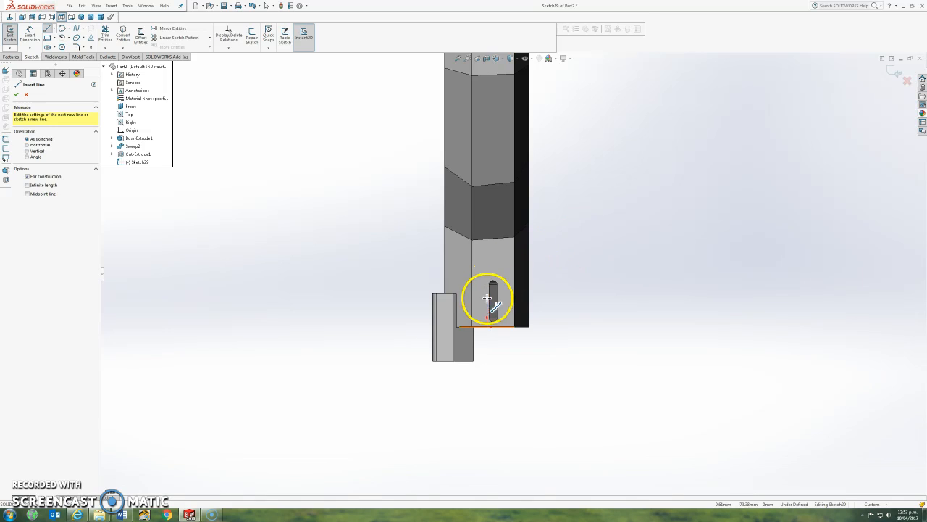
{"action": "left_click", "coordinate": [487, 250]}
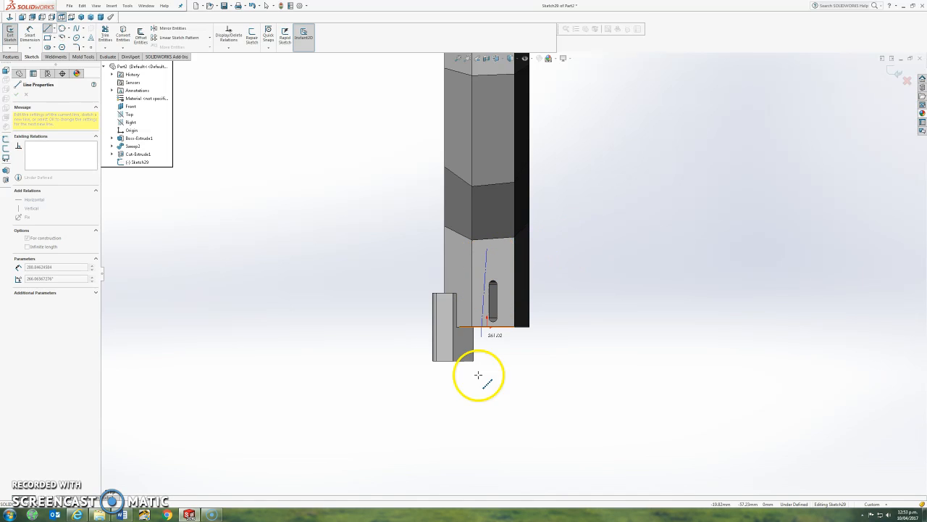
{"action": "double_click", "coordinate": [488, 429]}
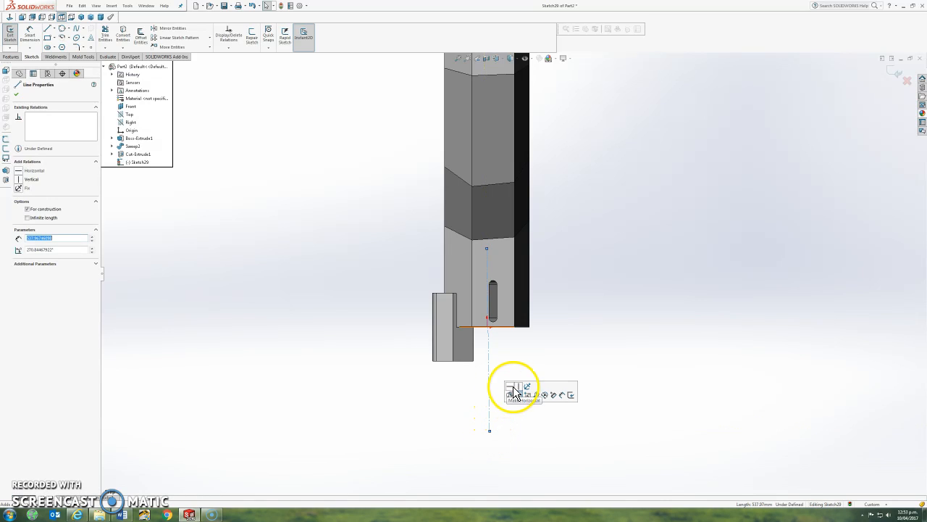
{"action": "left_click", "coordinate": [513, 390]}
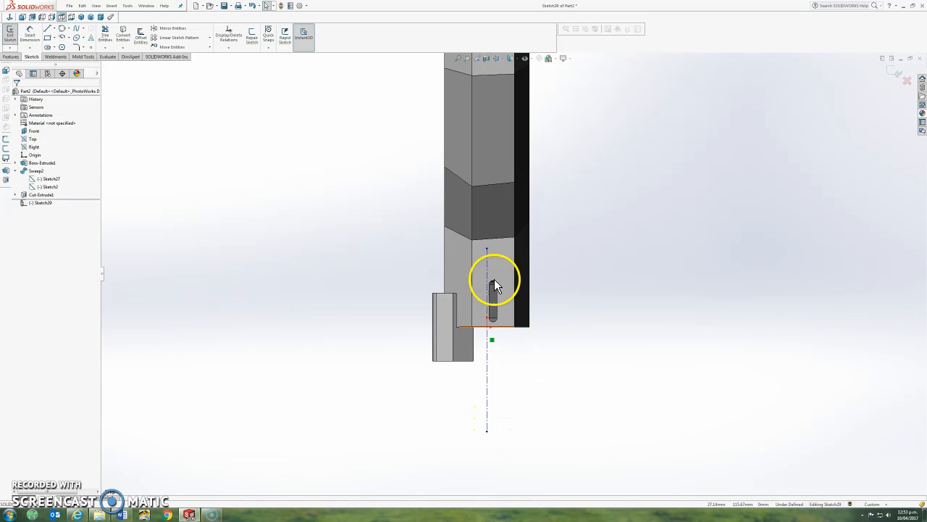
- Draw an ellipse centred on the origin with its major axis along the centerline, with radii of about 175 mm and 19 mm
{"action": "left_click", "coordinate": [83, 38]}
{"action": "left_click", "coordinate": [89, 56]}
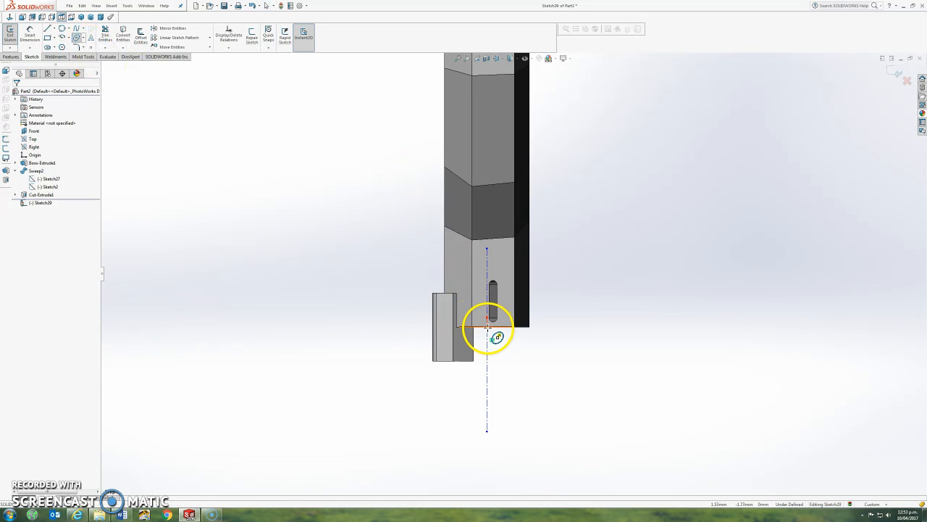
{"action": "left_click", "coordinate": [487, 327]}
{"action": "left_click", "coordinate": [488, 268]}
{"action": "left_click", "coordinate": [494, 288]}
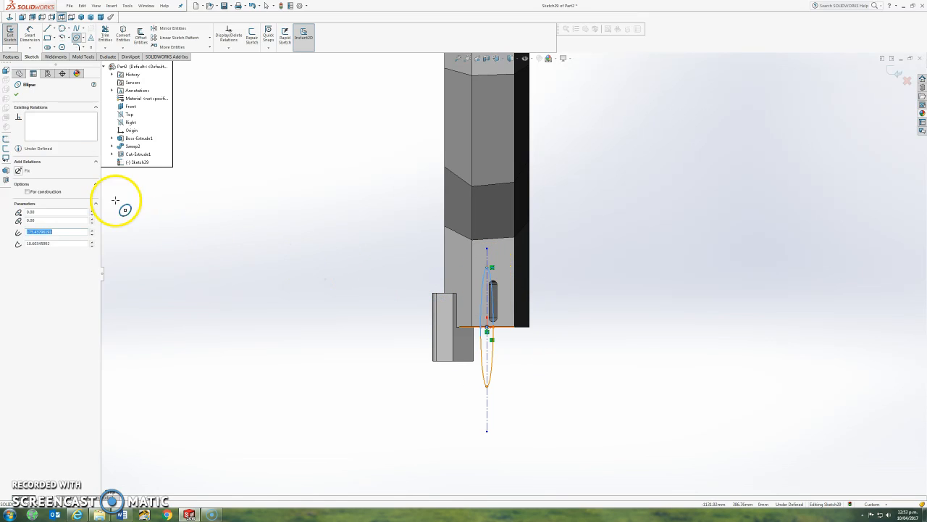
{"action": "left_click", "coordinate": [17, 95]}
{"action": "left_click", "coordinate": [10, 36]}
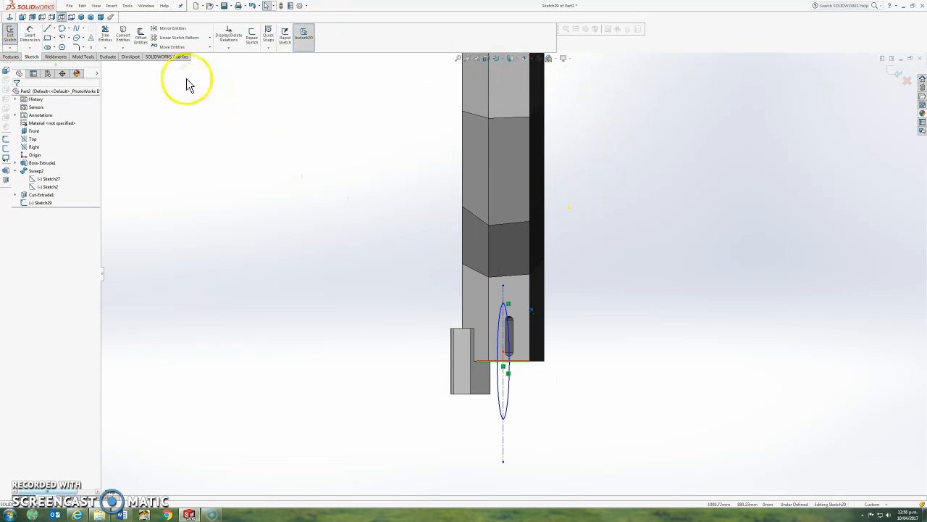
- Trim away the half of the ellipse on the slot's side of the centerline and exit the sketch
{"action": "left_click", "coordinate": [106, 34]}
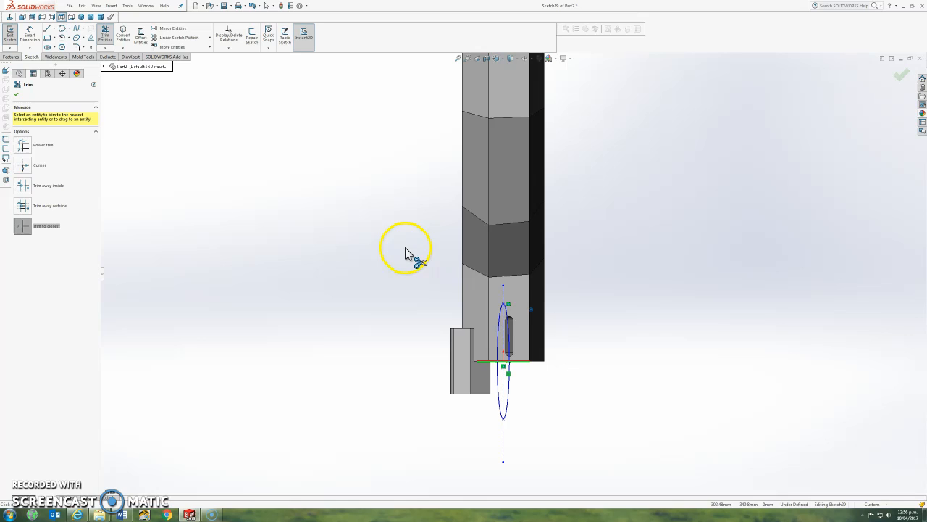
{"action": "left_click", "coordinate": [507, 313]}
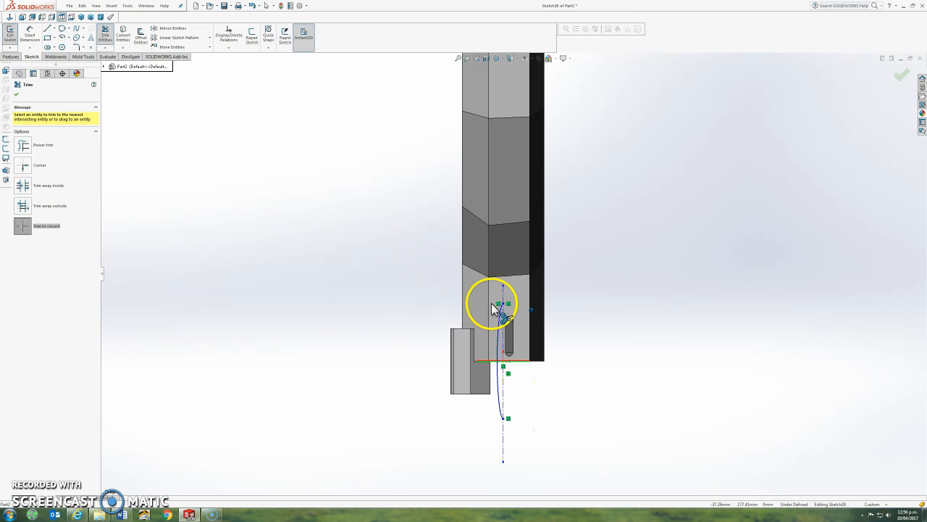
{"action": "left_click", "coordinate": [16, 94]}
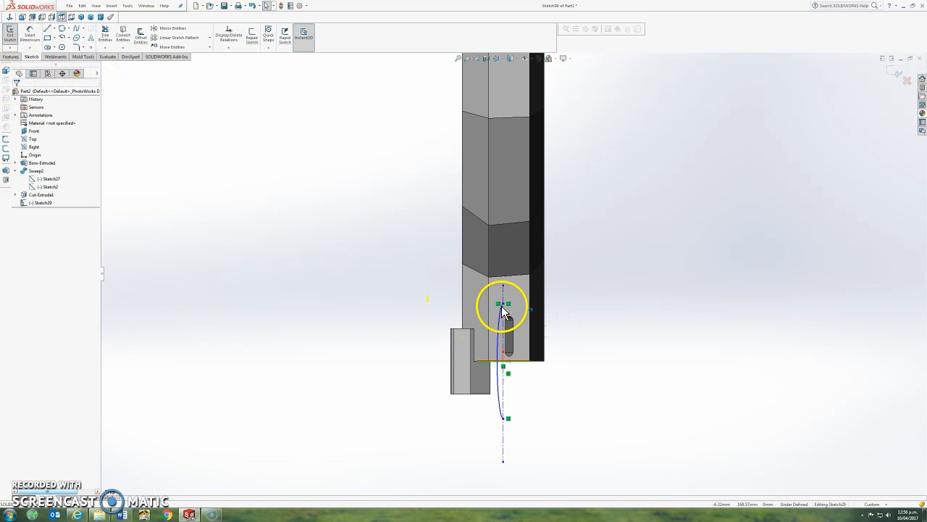
{"action": "left_click", "coordinate": [9, 33]}
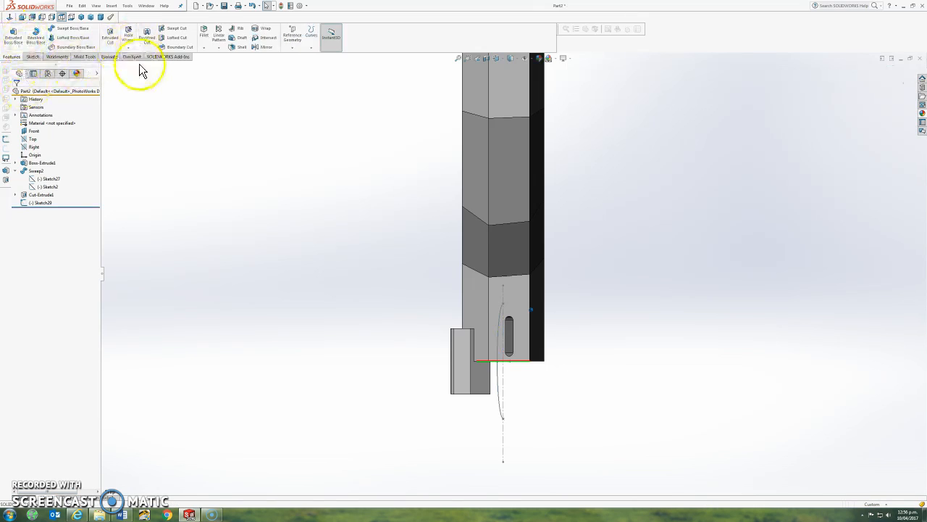
- Start a Revolved Cut from the half-ellipse sketch about its centerline, letting the open profile be closed automatically
{"action": "left_click", "coordinate": [151, 38]}
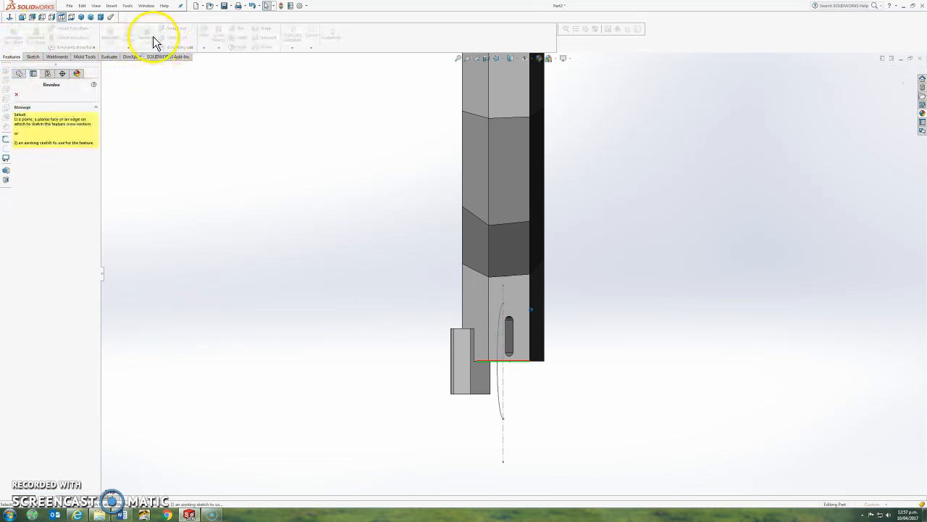
{"action": "left_click", "coordinate": [498, 403]}
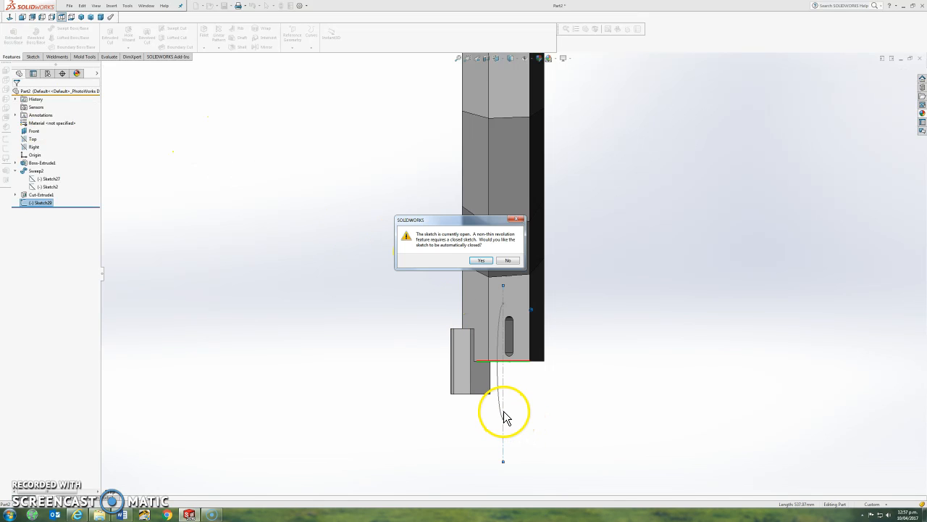
{"action": "left_click", "coordinate": [484, 259]}
{"action": "mouse_move", "coordinate": [483, 258]}
{"action": "middle_mouse_down"}
{"action": "mouse_move", "coordinate": [408, 269]}
{"action": "mouse_move", "coordinate": [414, 166]}
{"action": "mouse_move", "coordinate": [403, 141]}
{"action": "middle_mouse_up"}
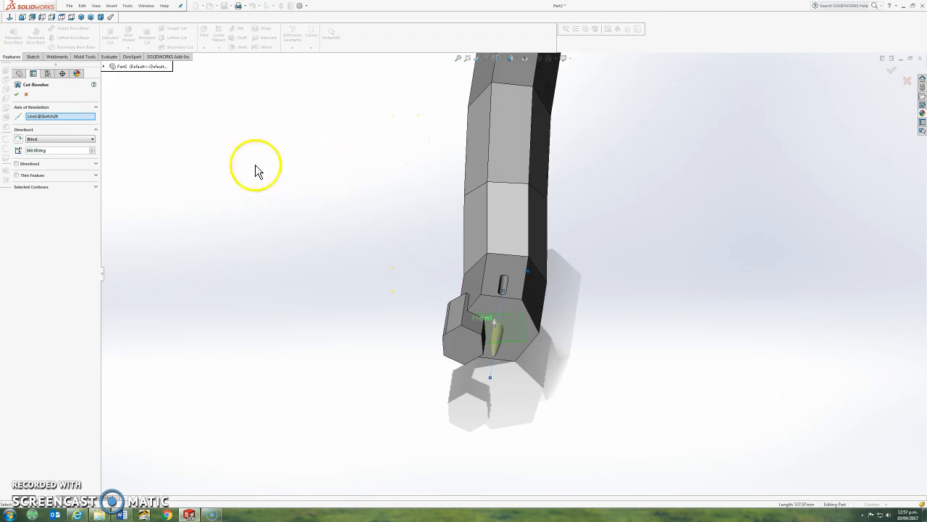
- Set the revolved cut's angle to 280 degrees, accept the feature and inspect the cut in the hexagonal end face
{"action": "left_click", "coordinate": [91, 154]}
{"action": "double_click", "coordinate": [54, 150]}
{"action": "type", "text": "28"}
{"action": "middle_click_drag", "start_coordinate": [341, 210], "coordinate": [416, 213]}
{"action": "scroll", "coordinate": [427, 217], "scroll_direction": "down", "scroll_amount": 3}
{"action": "mouse_move", "coordinate": [615, 306]}
{"action": "middle_mouse_down"}
{"action": "mouse_move", "coordinate": [611, 286]}
{"action": "mouse_move", "coordinate": [604, 298]}
{"action": "middle_mouse_up"}
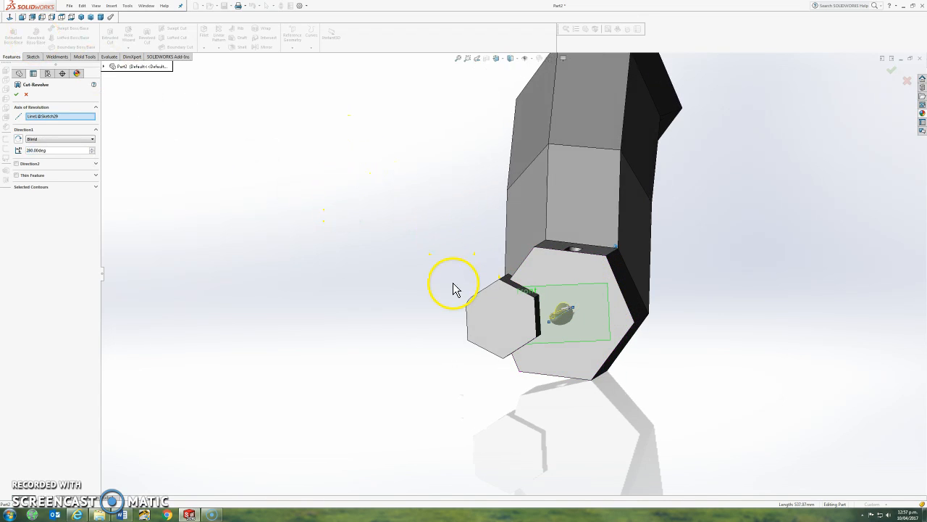
{"action": "left_click", "coordinate": [17, 85]}
{"action": "middle_click_drag", "start_coordinate": [353, 217], "coordinate": [390, 244]}
{"action": "scroll", "coordinate": [540, 275], "scroll_direction": "down", "scroll_amount": 5}
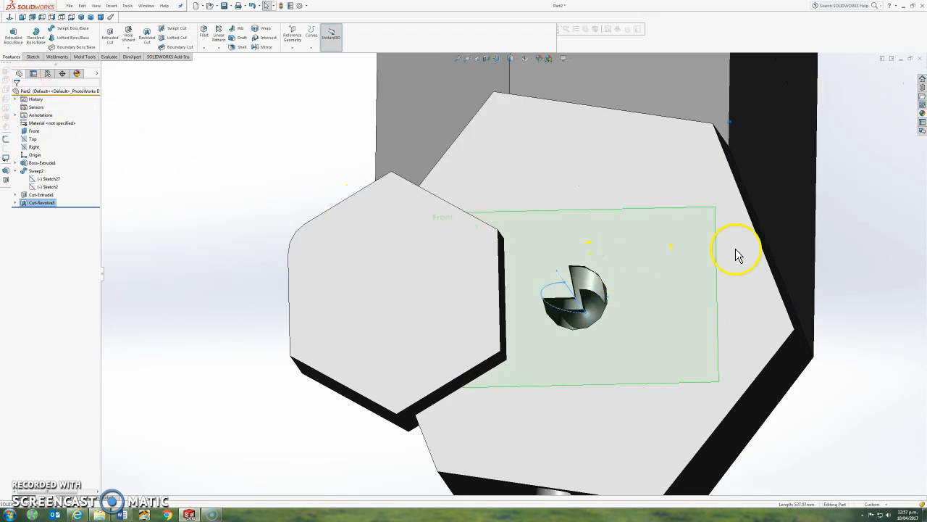
- Examine the slot and revolved cut inside the body with hidden lines visible, and restore the shaded display with edges
{"action": "middle_click_drag", "start_coordinate": [875, 283], "coordinate": [841, 302]}
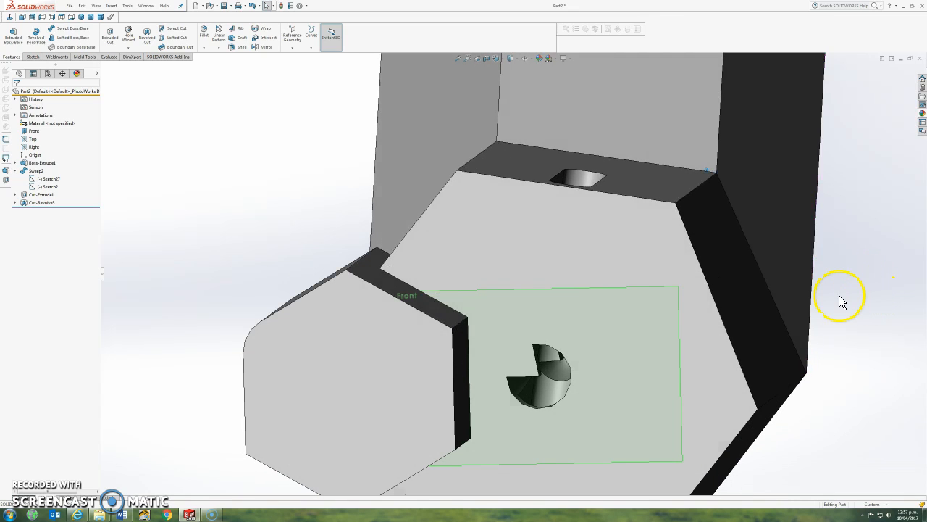
{"action": "left_click", "coordinate": [504, 61]}
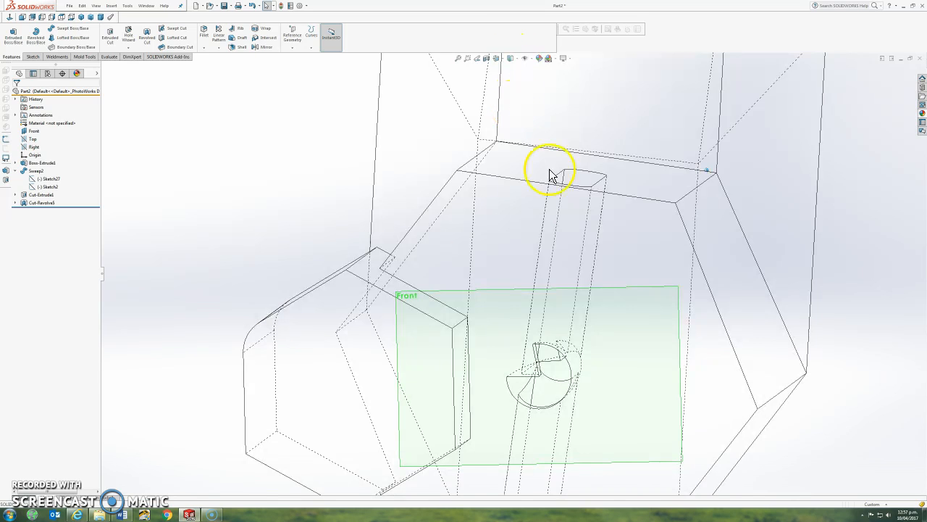
{"action": "middle_click_drag", "start_coordinate": [550, 169], "coordinate": [656, 246]}
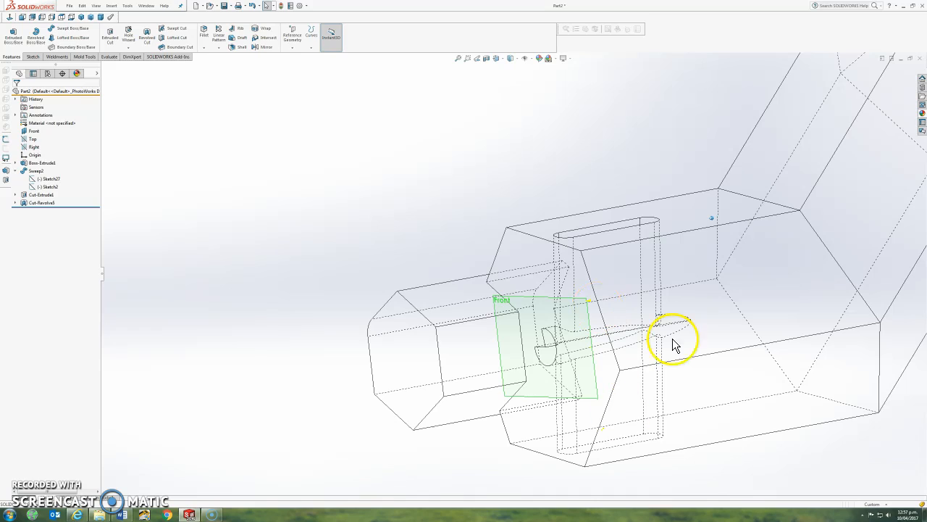
{"action": "middle_click_drag", "start_coordinate": [620, 353], "coordinate": [594, 338]}
{"action": "left_click", "coordinate": [510, 65]}
{"action": "left_click", "coordinate": [512, 73]}
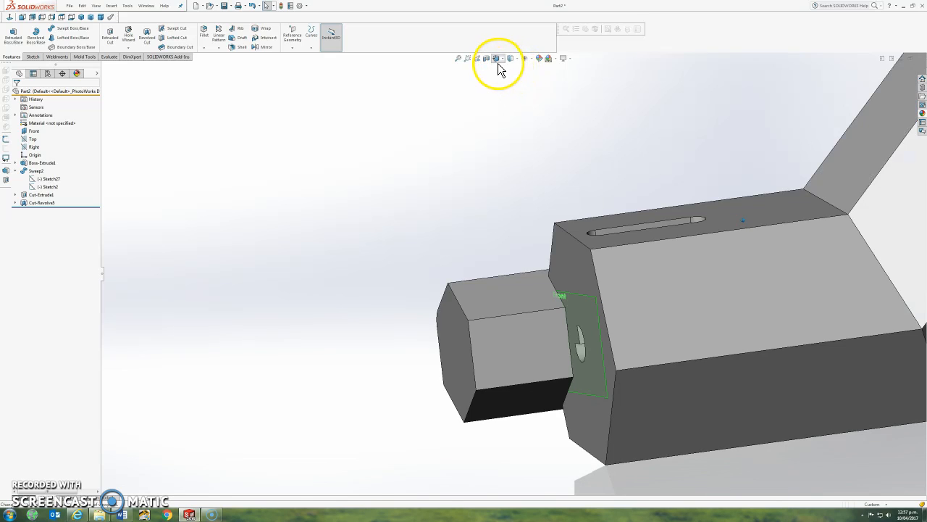
- Inspect the cuts in a section view on the Top plane offset 38 mm, and turn the section view off
{"action": "left_click", "coordinate": [498, 63]}
{"action": "middle_click_drag", "start_coordinate": [458, 228], "coordinate": [469, 226]}
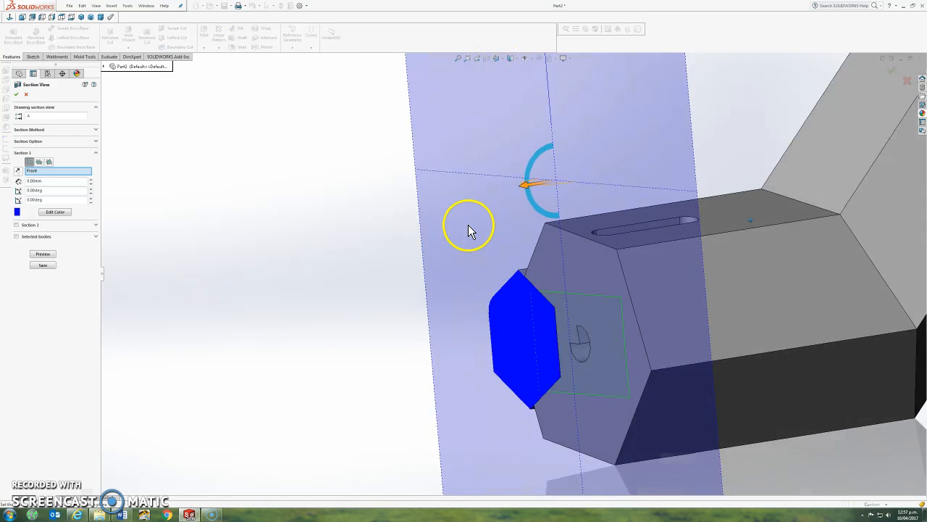
{"action": "left_click", "coordinate": [39, 164]}
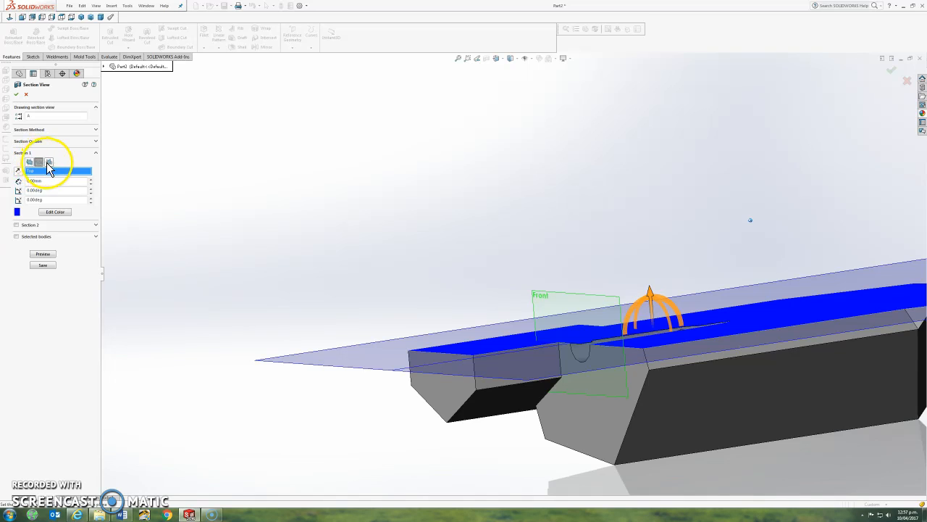
{"action": "middle_click_drag", "start_coordinate": [299, 187], "coordinate": [126, 192]}
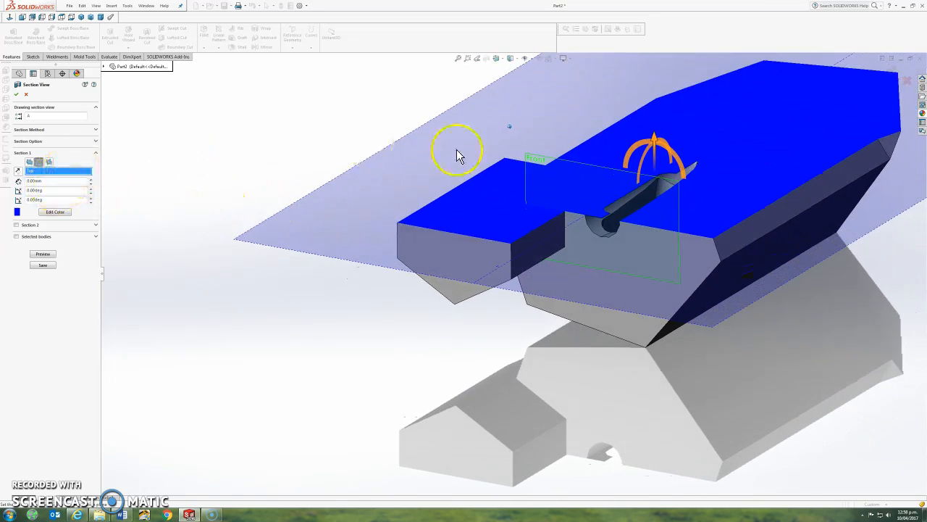
{"action": "left_click_drag", "start_coordinate": [654, 135], "coordinate": [666, 100]}
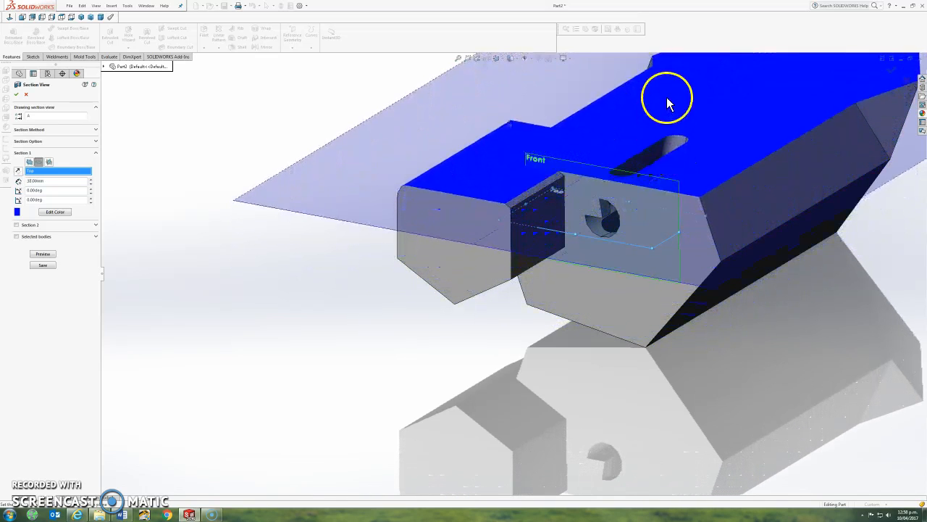
{"action": "left_click", "coordinate": [17, 95]}
{"action": "middle_click_drag", "start_coordinate": [507, 152], "coordinate": [705, 277]}
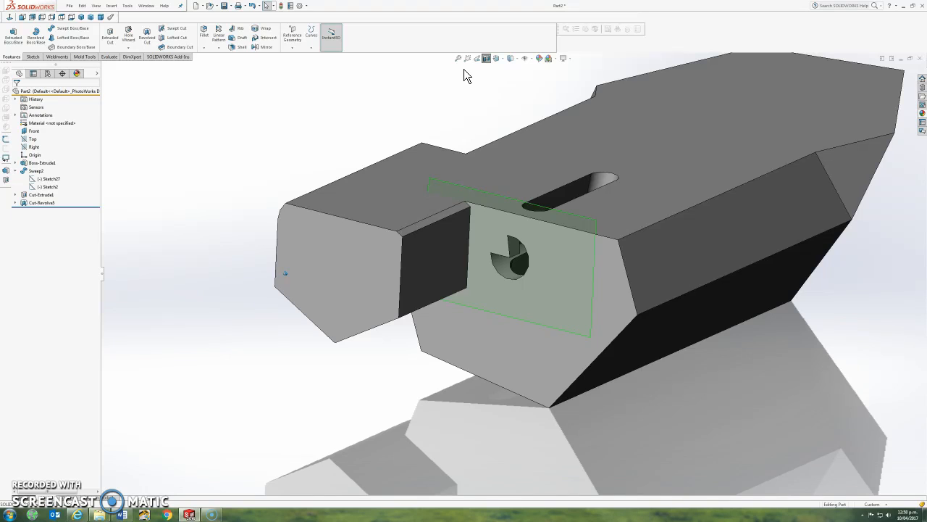
{"action": "left_click", "coordinate": [486, 57]}
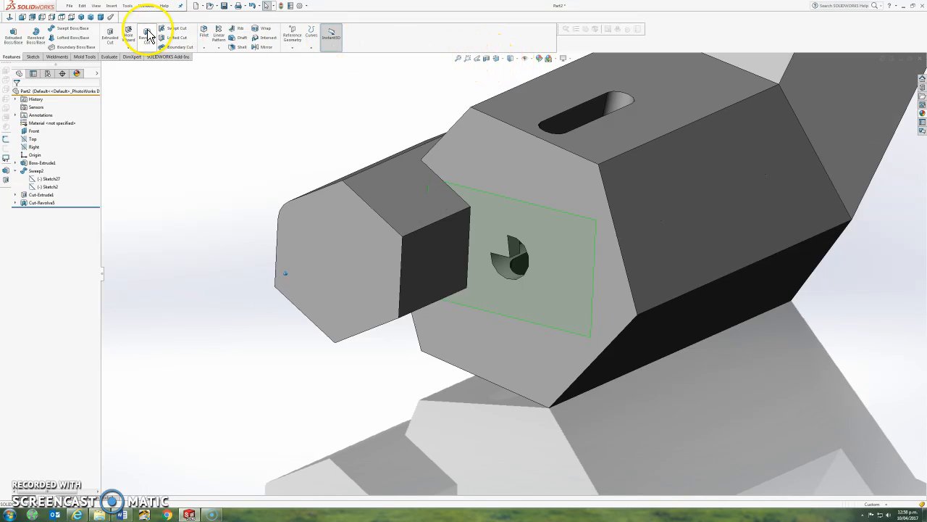
- Start a Shell with 2 mm thickness, removing the small hexagonal boss's end face, with the preview shown
{"action": "scroll", "coordinate": [124, 71], "scroll_direction": "up", "scroll_amount": 3}
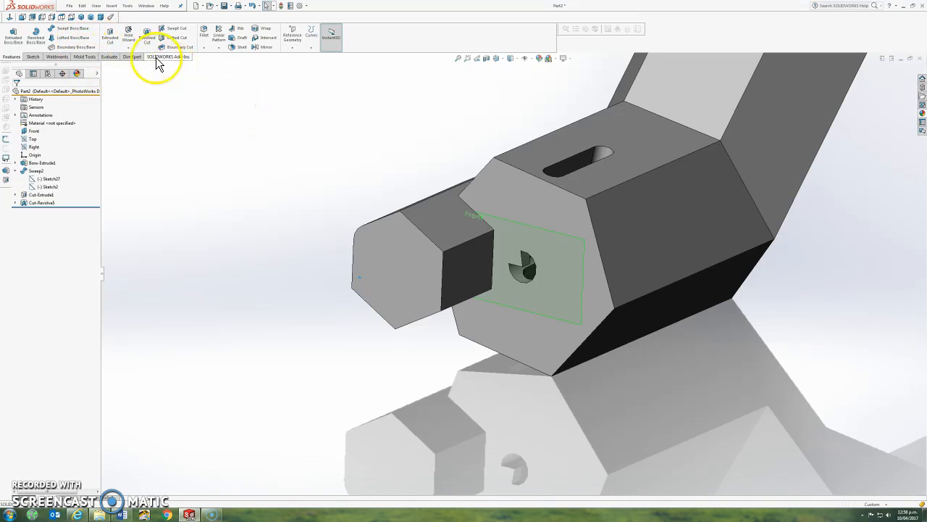
{"action": "left_click", "coordinate": [238, 48]}
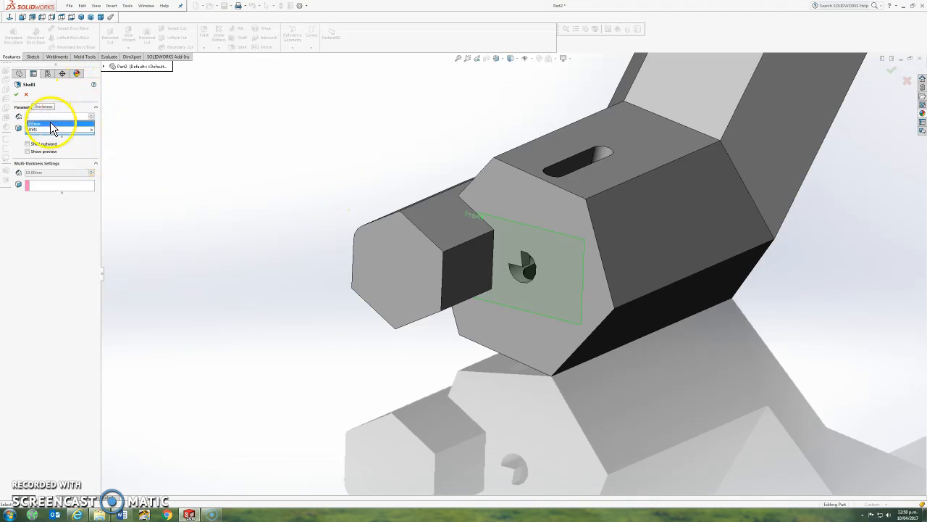
{"action": "type", "text": "2"}
{"action": "left_click", "coordinate": [413, 277]}
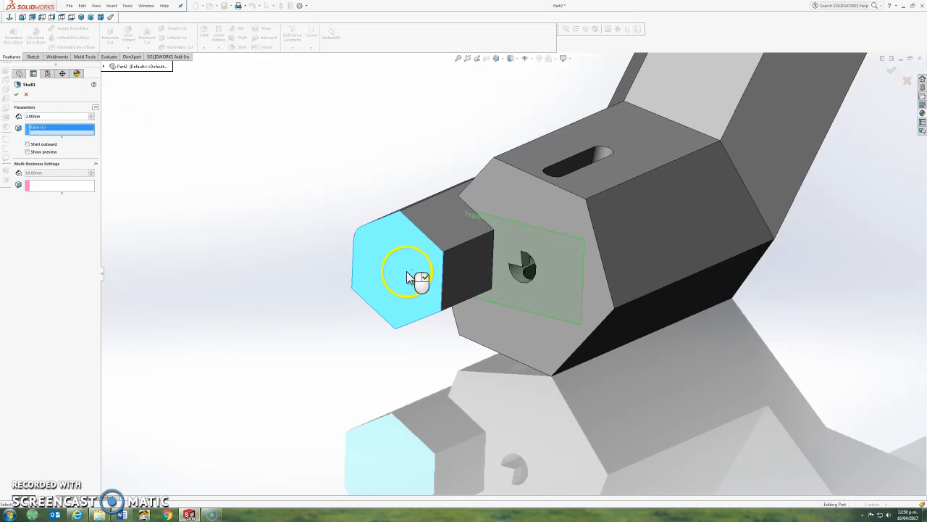
{"action": "left_click", "coordinate": [28, 152]}
{"action": "middle_click_drag", "start_coordinate": [385, 252], "coordinate": [409, 257]}
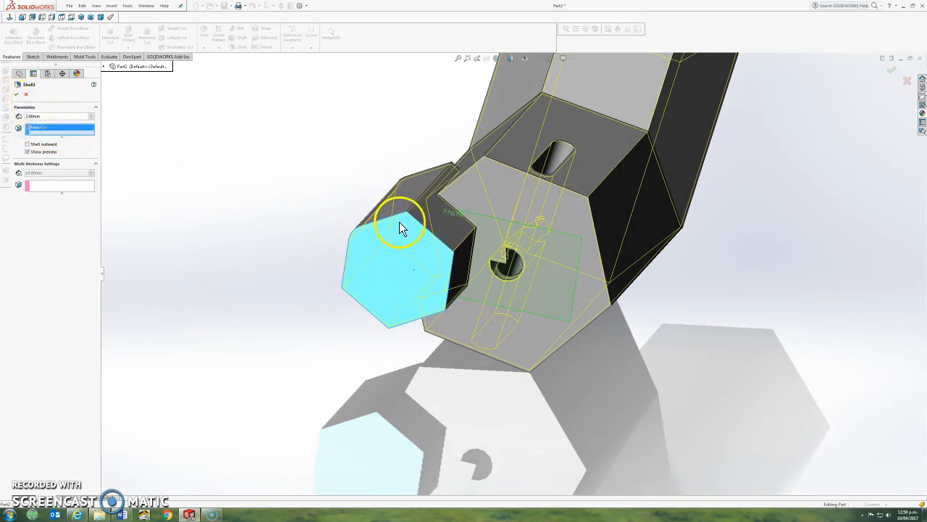
- Add the slotted flat face and the slot's inner walls to the faces to remove, and accept the shell
{"action": "left_click", "coordinate": [578, 241]}
{"action": "left_click", "coordinate": [579, 238]}
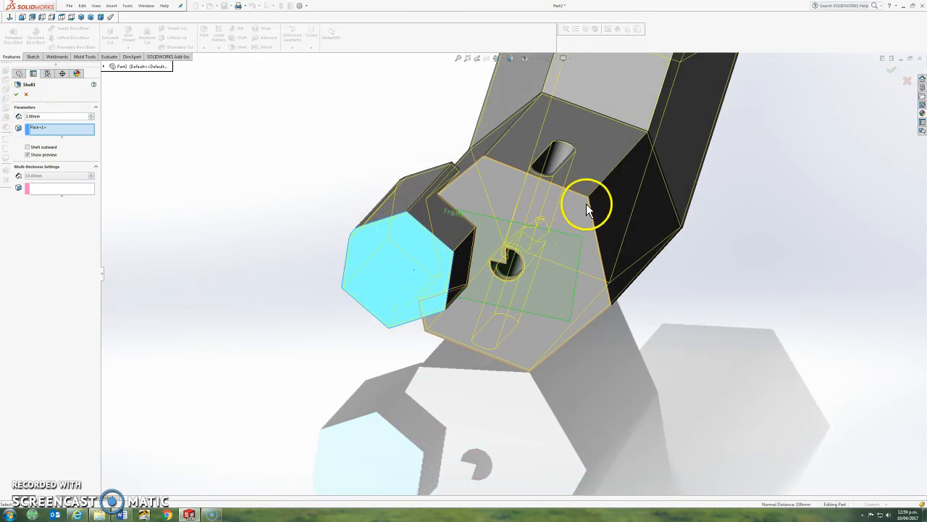
{"action": "left_click", "coordinate": [615, 148]}
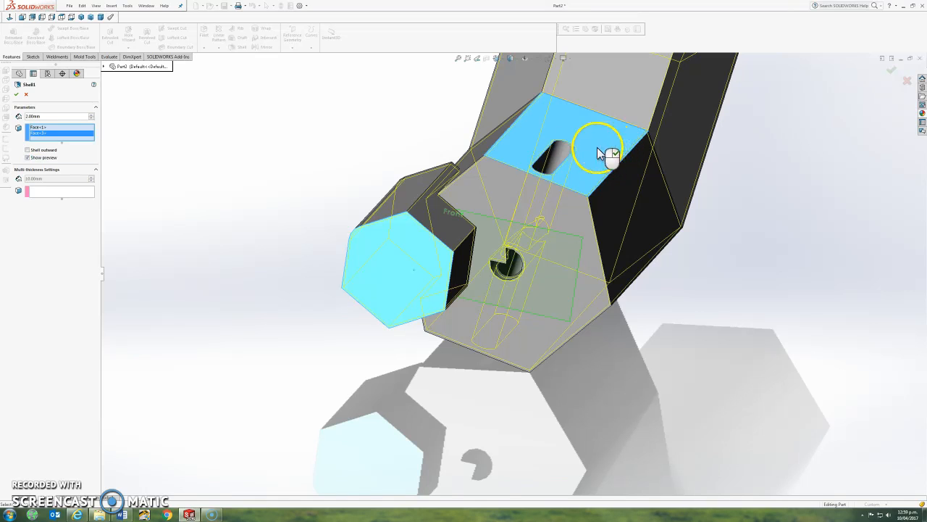
{"action": "left_click", "coordinate": [559, 150]}
{"action": "left_click", "coordinate": [549, 157]}
{"action": "middle_click_drag", "start_coordinate": [548, 157], "coordinate": [319, 135]}
{"action": "left_click", "coordinate": [551, 214]}
{"action": "left_click", "coordinate": [525, 245]}
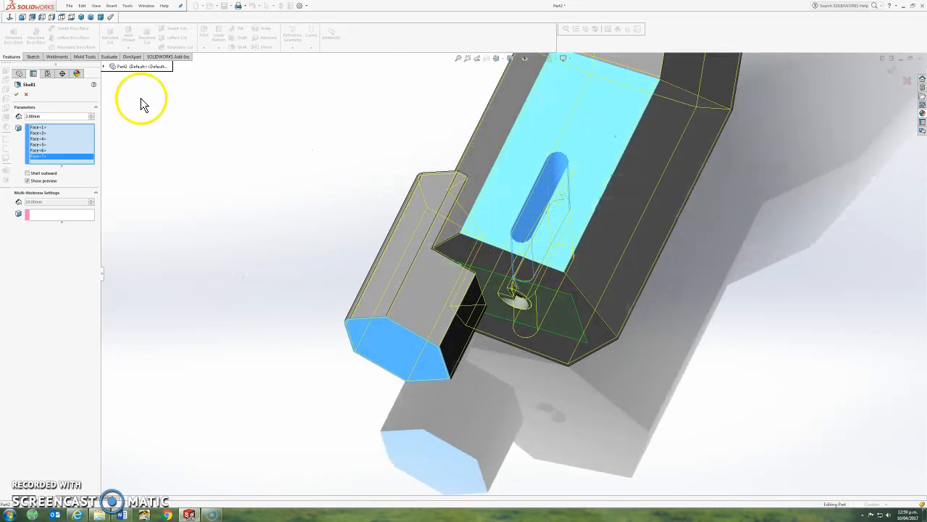
{"action": "middle_click_drag", "start_coordinate": [261, 167], "coordinate": [331, 155]}
- Section the shelled body on the Front and Right planes to examine its hollow interior and wall thickness
{"action": "left_click", "coordinate": [487, 58]}
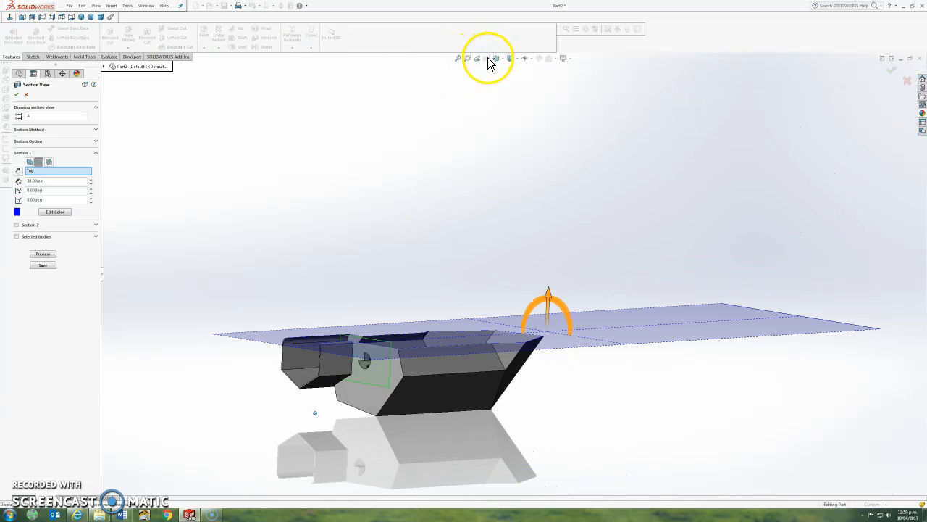
{"action": "left_click", "coordinate": [31, 161]}
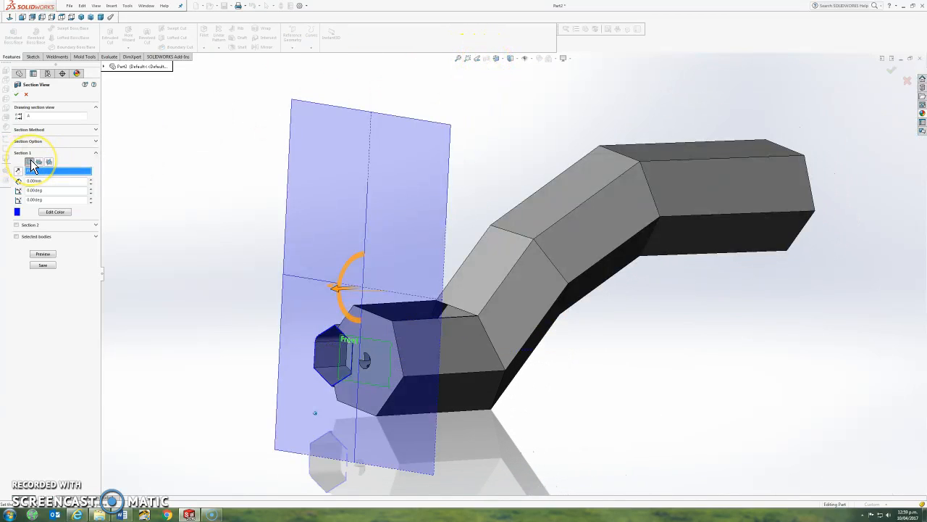
{"action": "left_click", "coordinate": [49, 162]}
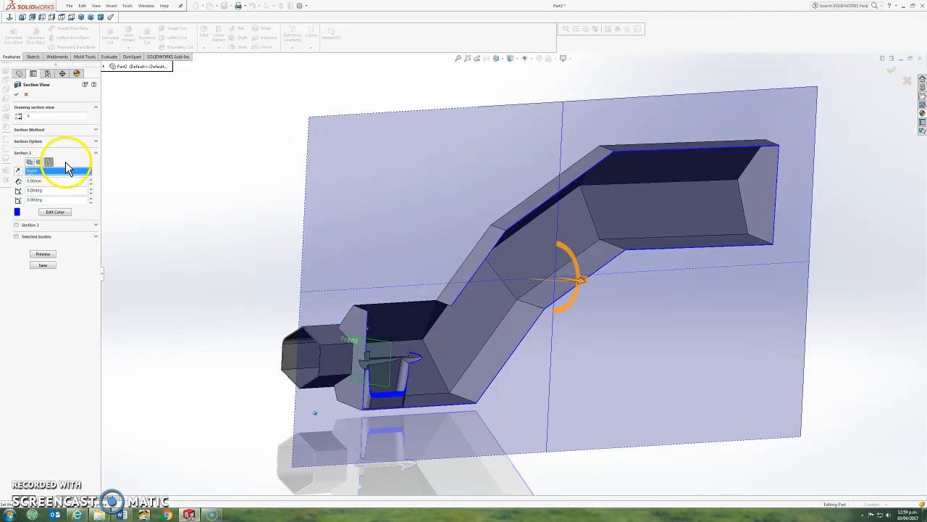
{"action": "middle_click_drag", "start_coordinate": [461, 323], "coordinate": [812, 195]}
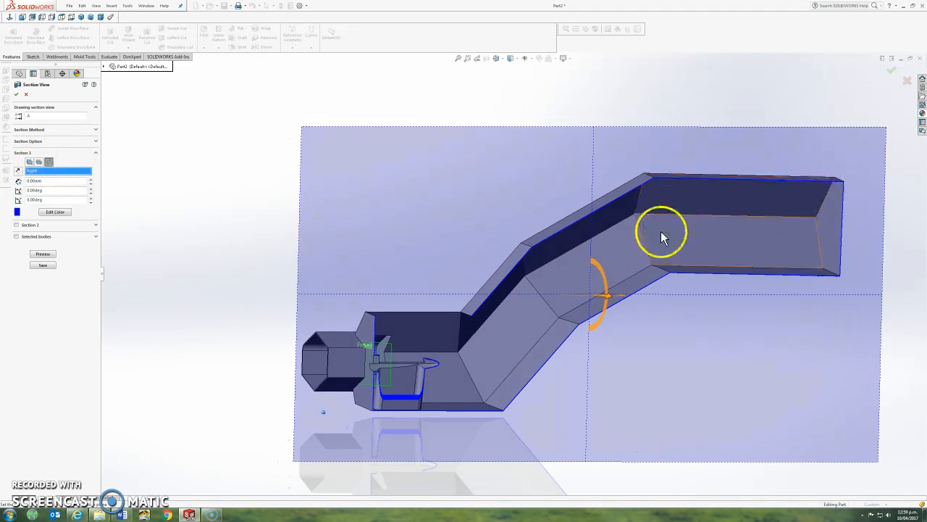
{"action": "middle_click_drag", "start_coordinate": [423, 401], "coordinate": [56, 64]}
{"action": "scroll", "coordinate": [392, 357], "scroll_direction": "down", "scroll_amount": 4}
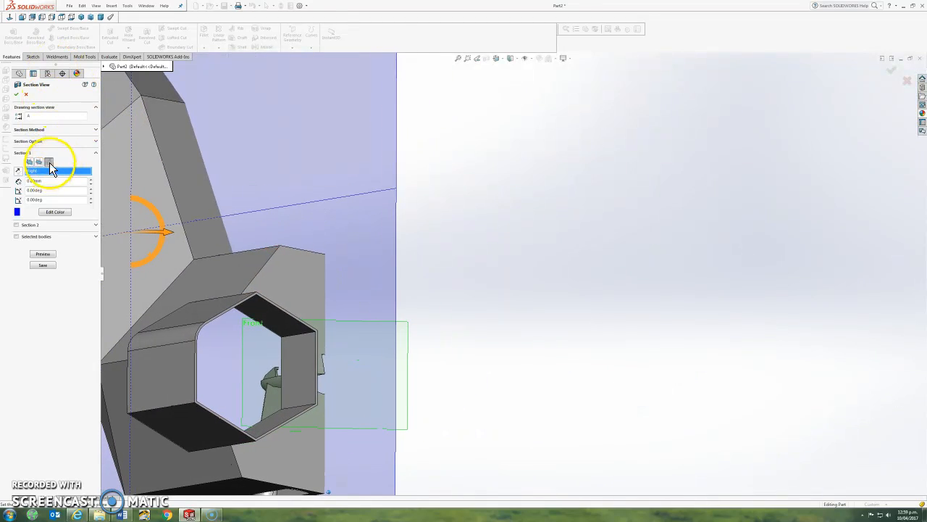
- Reverse the Right plane section to view the other half, cancel the section view and inspect the open hexagonal boss
{"action": "left_click", "coordinate": [50, 162]}
{"action": "scroll", "coordinate": [179, 199], "scroll_direction": "up", "scroll_amount": 3}
{"action": "scroll", "coordinate": [71, 172], "scroll_direction": "up", "scroll_amount": 2}
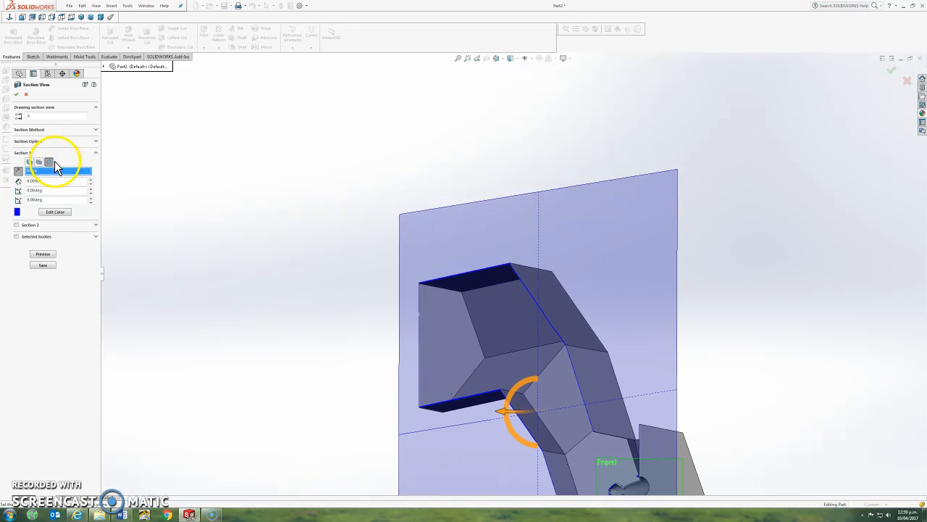
{"action": "left_click", "coordinate": [25, 97]}
{"action": "middle_click_drag", "start_coordinate": [93, 128], "coordinate": [217, 215]}
{"action": "scroll", "coordinate": [552, 312], "scroll_direction": "down", "scroll_amount": 3}
{"action": "scroll", "coordinate": [696, 297], "scroll_direction": "down", "scroll_amount": 2}
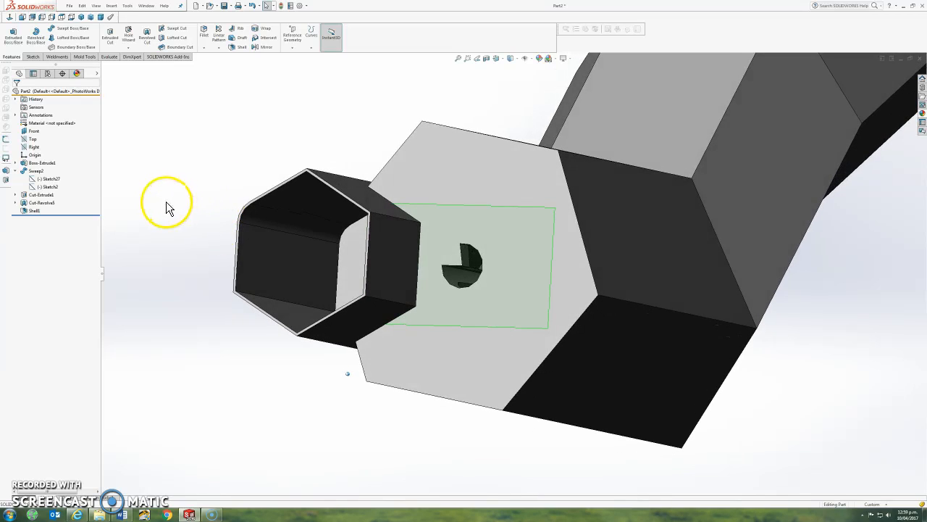